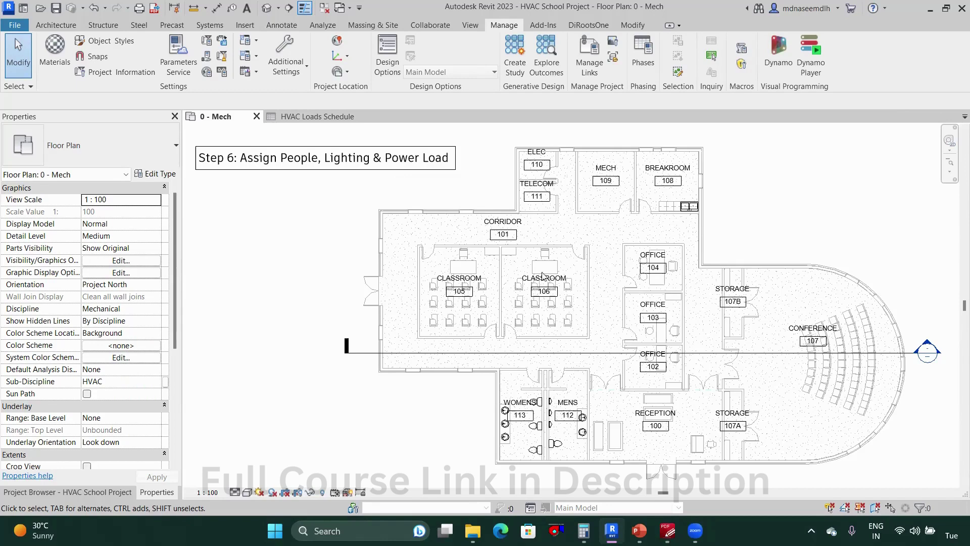
Review the People and Electrical Loads settings of the Classroom 106 space.
click(568, 268)
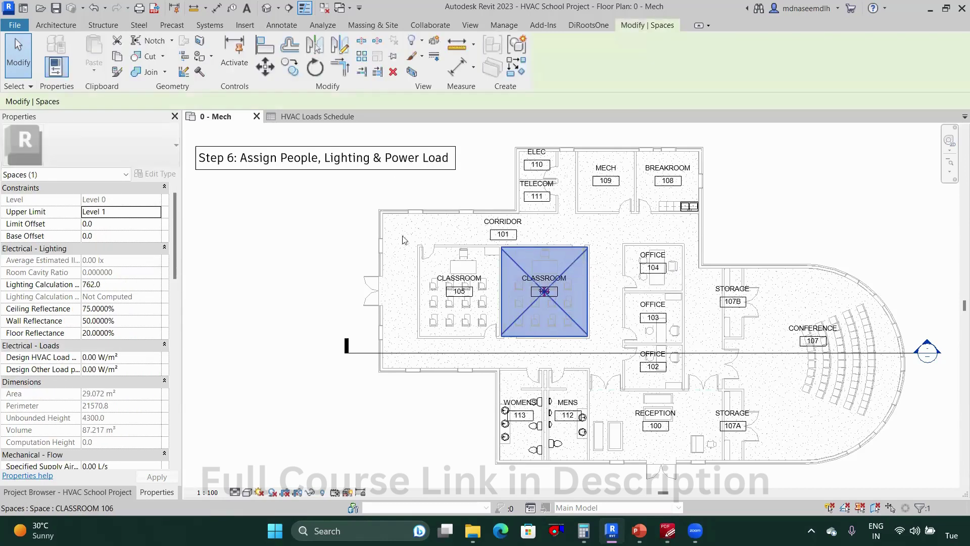
scroll(71, 363, down, 5)
scroll(70, 361, down, 5)
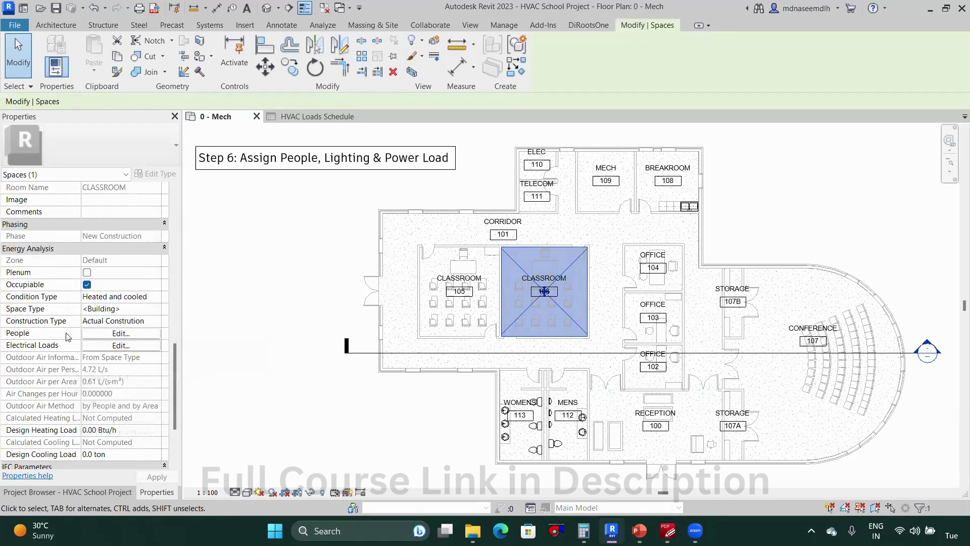
click(121, 333)
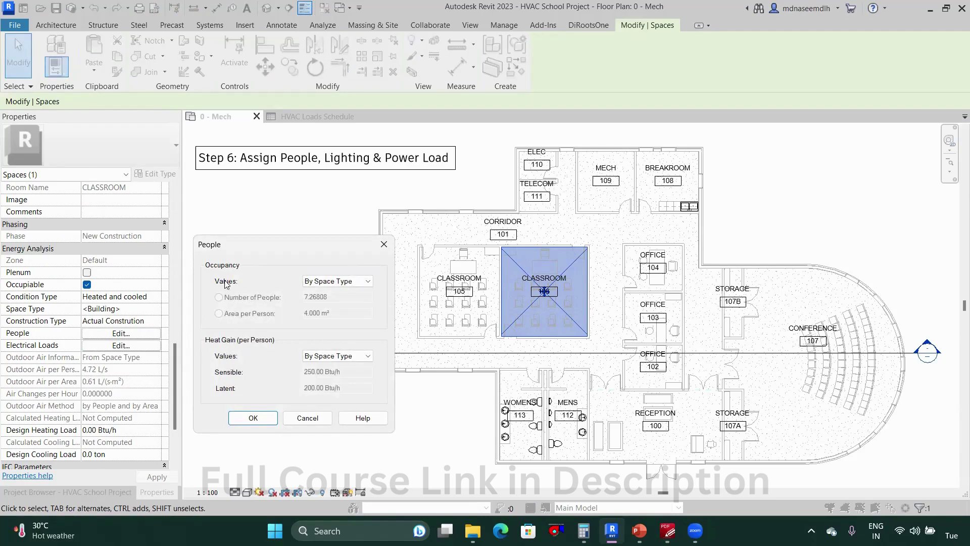
click(384, 244)
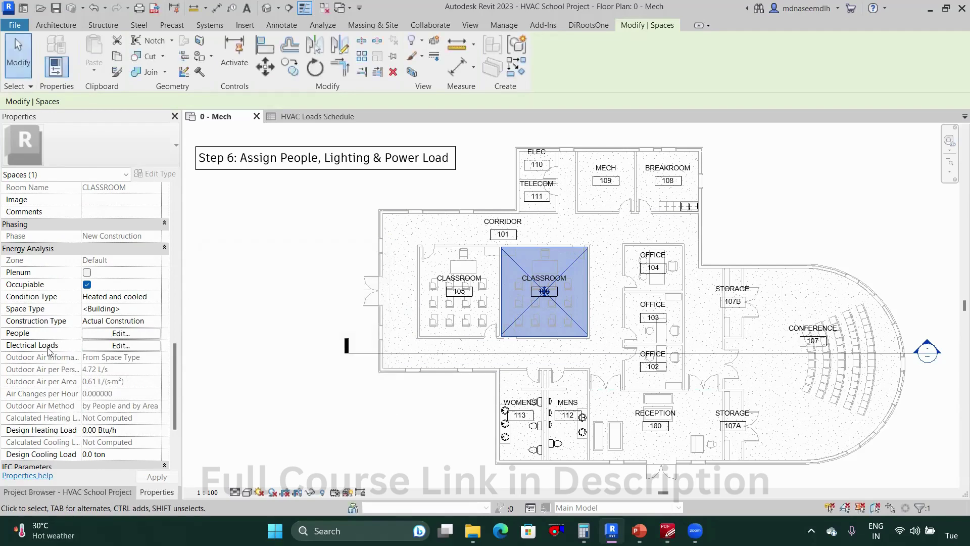
click(125, 346)
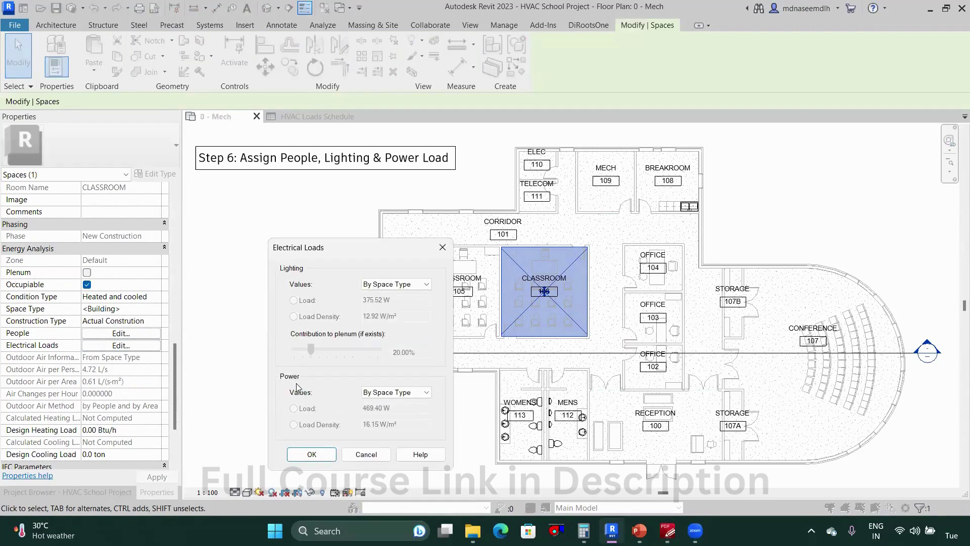
click(312, 454)
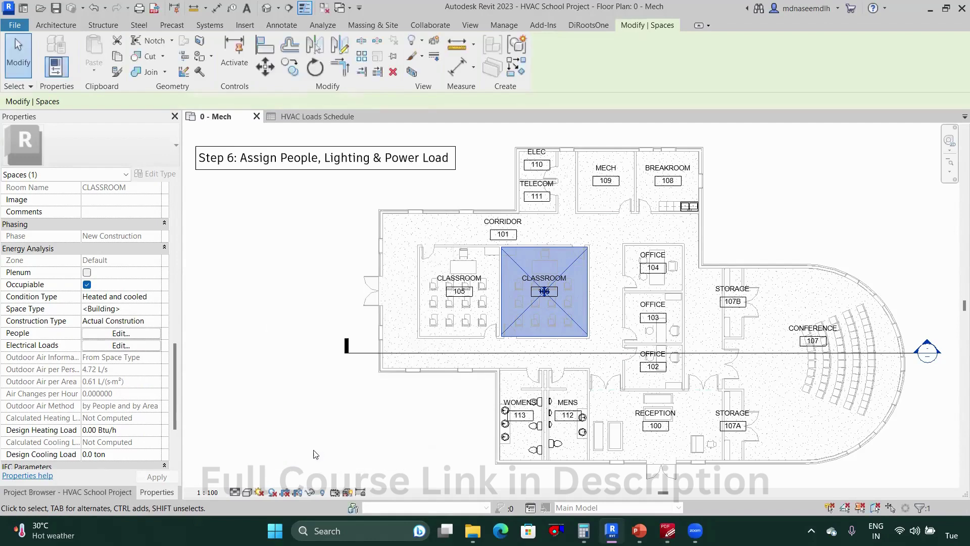
In the HVAC Loads Schedule, inspect the energy analysis parameters of the space type assigned to Classroom 105.
click(305, 116)
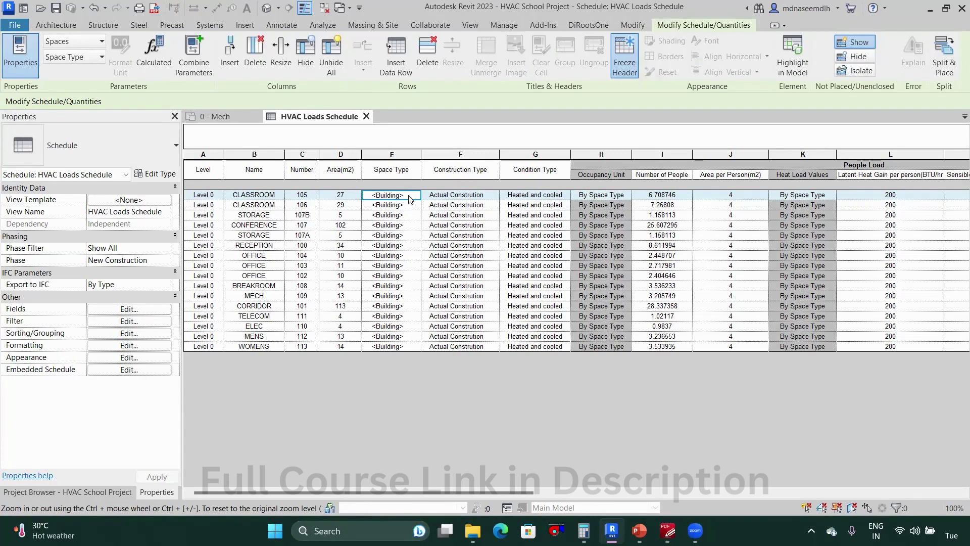
ctrl+scroll(409, 199, up, 3)
click(486, 219)
click(487, 217)
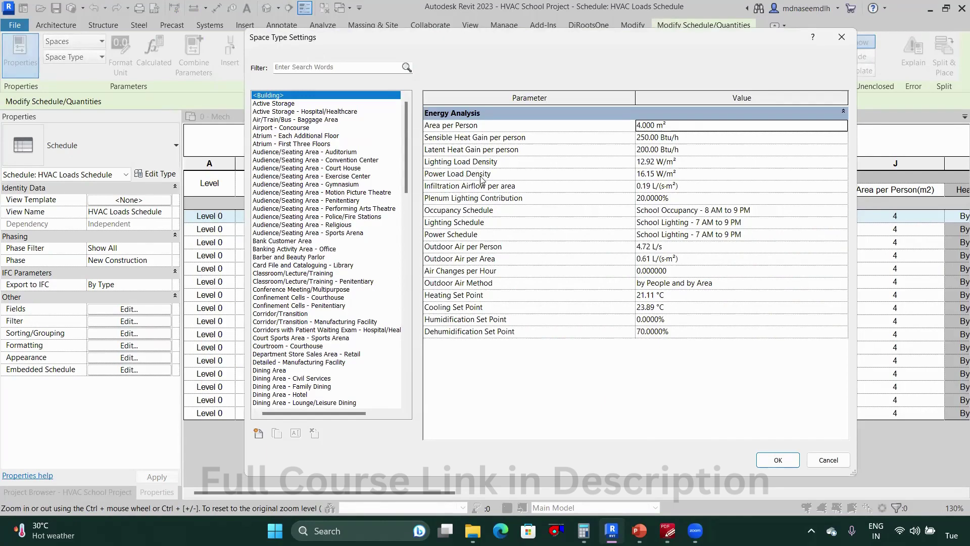
click(777, 459)
Set the space type of Classroom 105 to Classroom/Lecture/Training.
ctrl+scroll(421, 247, down, 1)
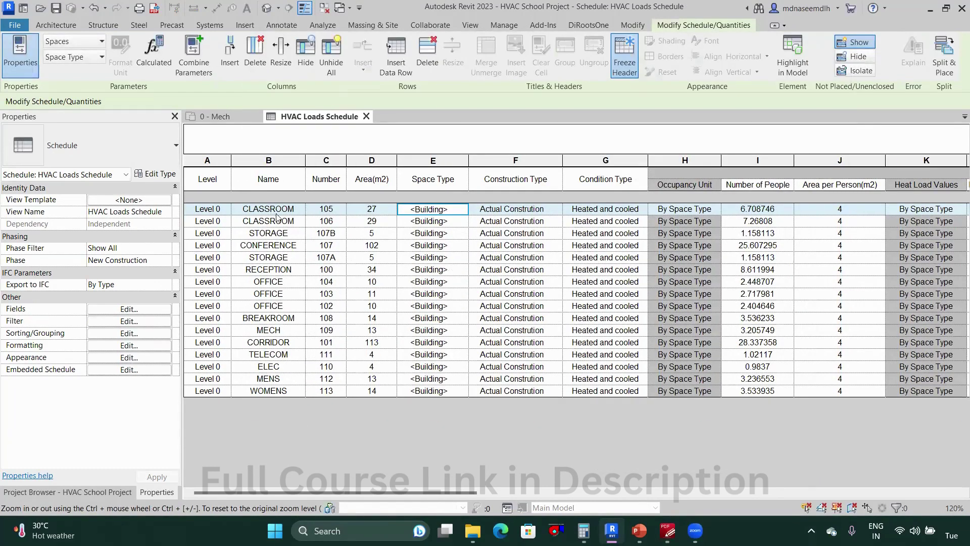
drag(428, 214, 450, 223)
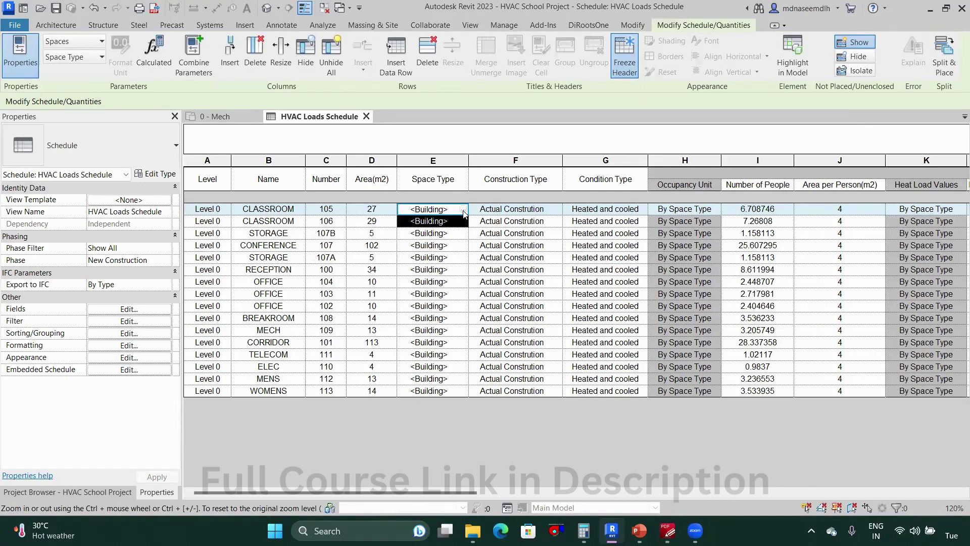
click(463, 213)
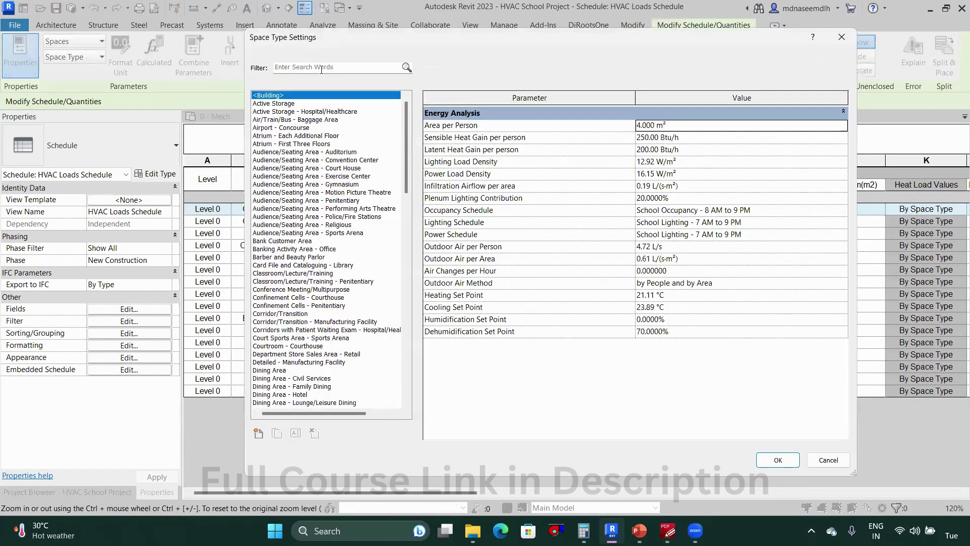
click(321, 69)
text(class)
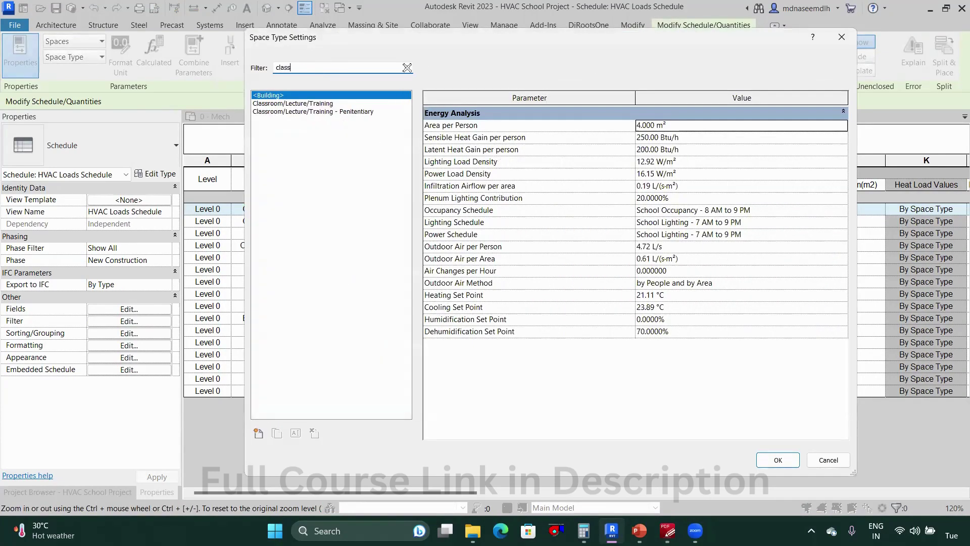
click(390, 104)
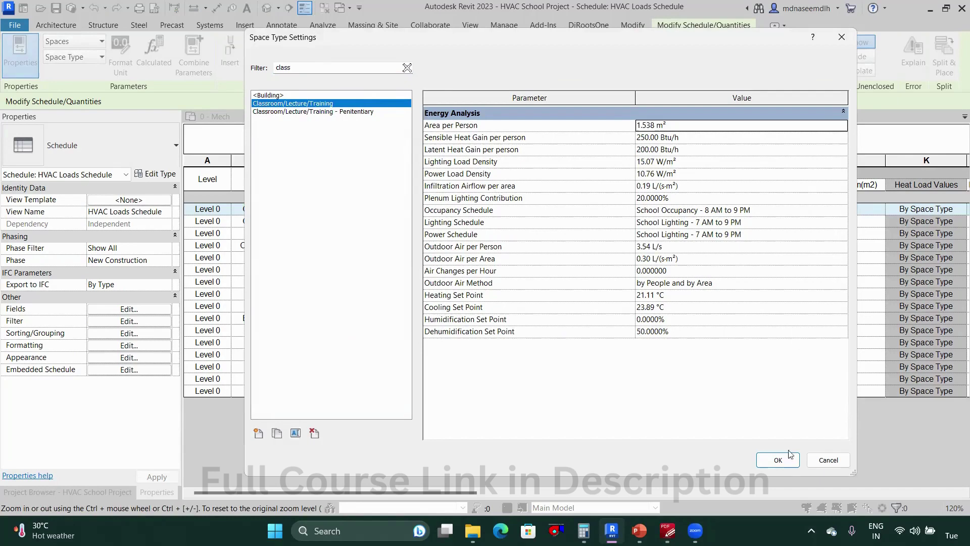
click(778, 460)
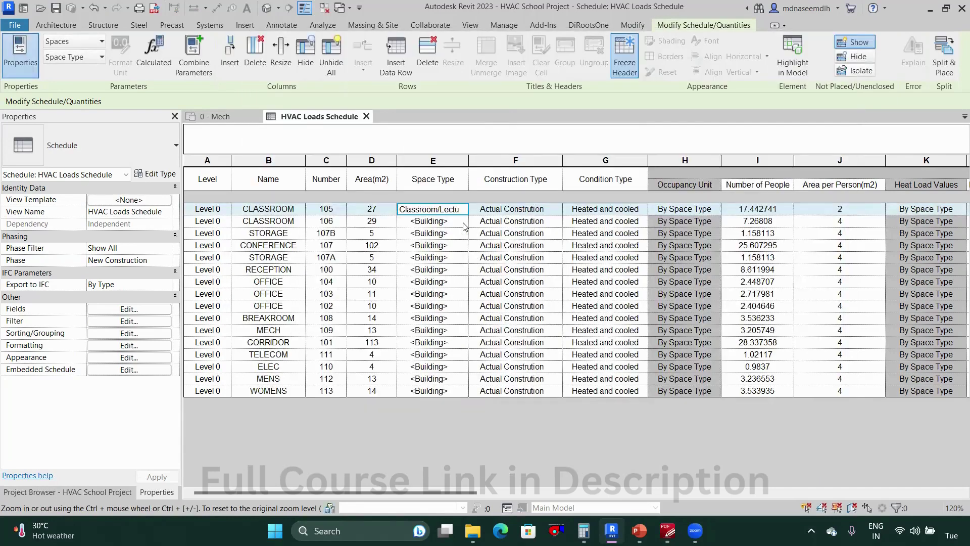
Assign the Classroom/Lecture/Training space type to Classroom 106.
click(465, 223)
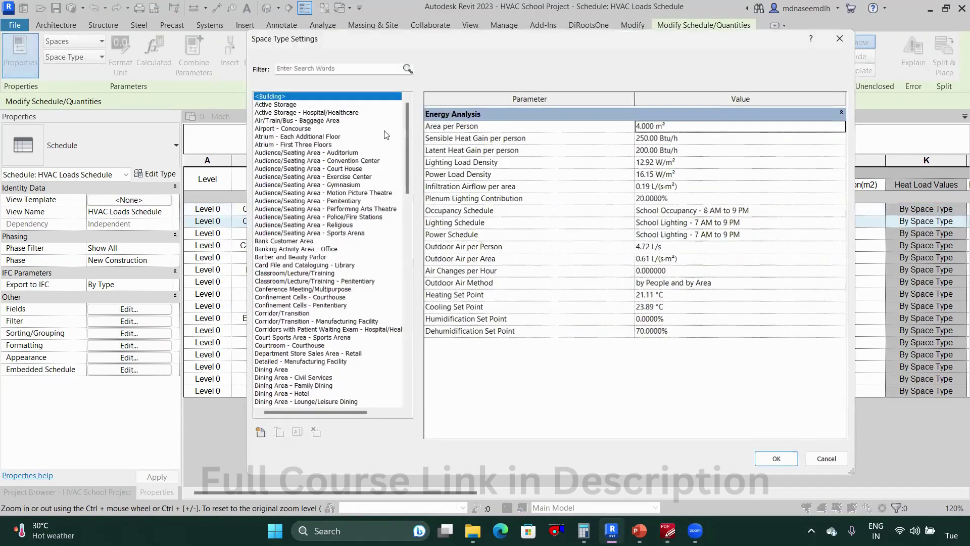
click(325, 66)
text(cl)
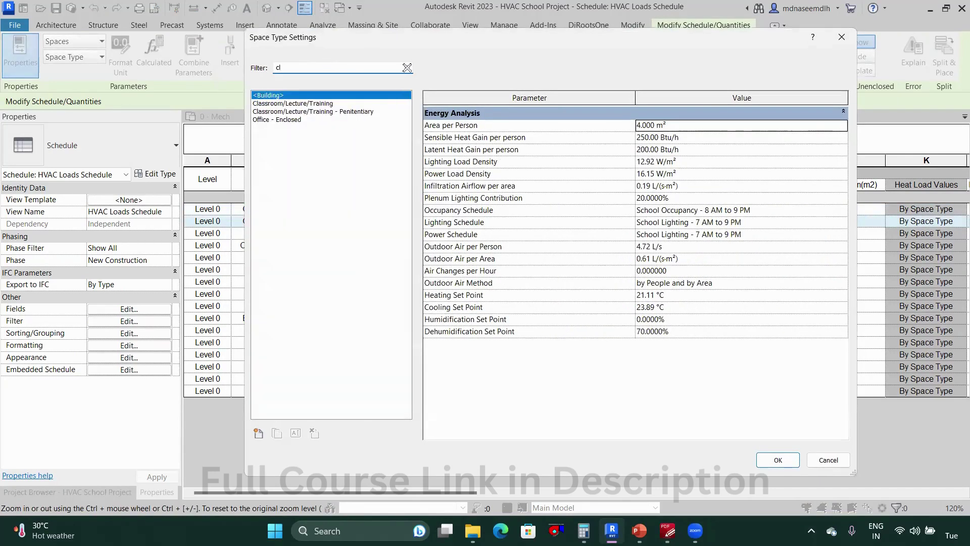
text(ass)
click(334, 105)
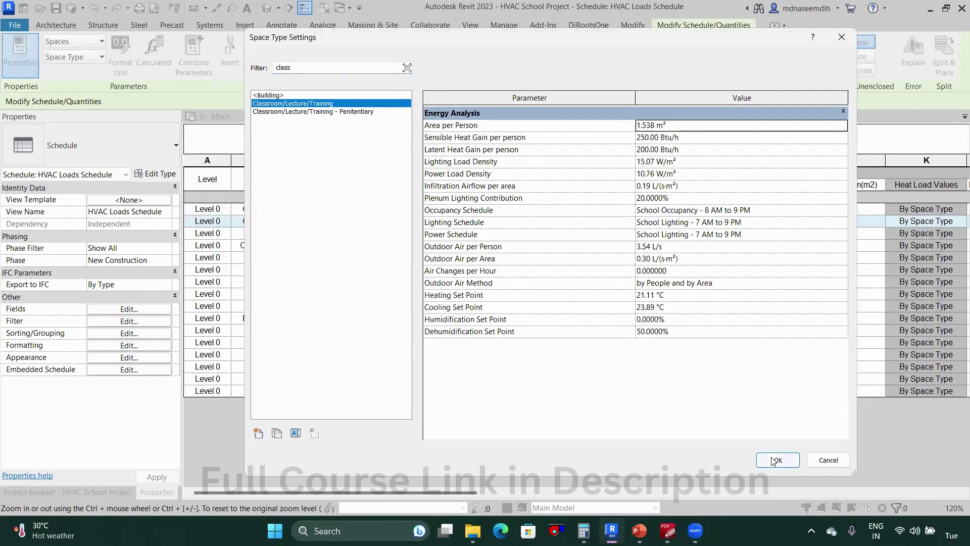
click(773, 459)
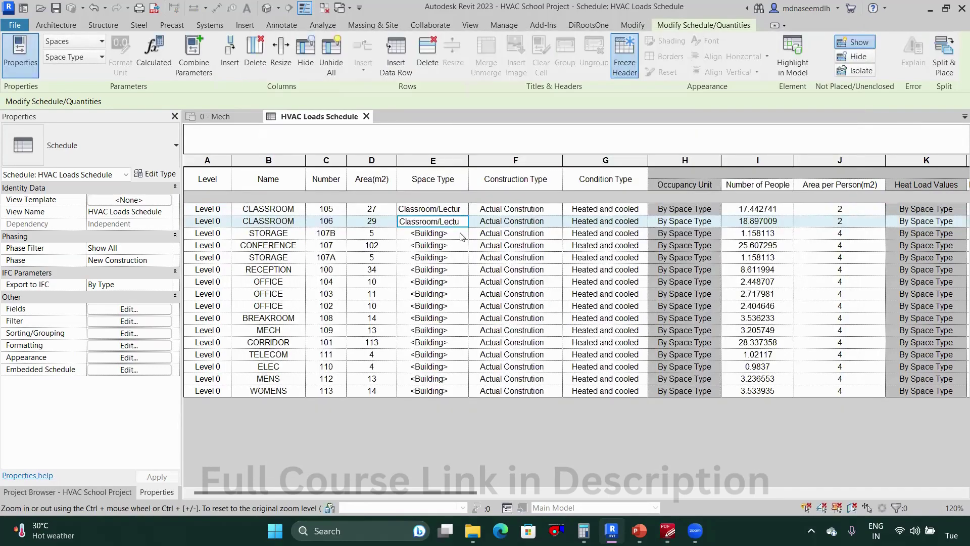
Highlight Storage 107B in the mechanical floor plan, examine the location of both storage rooms, and return to the HVAC Loads Schedule.
click(461, 236)
key(Escape)
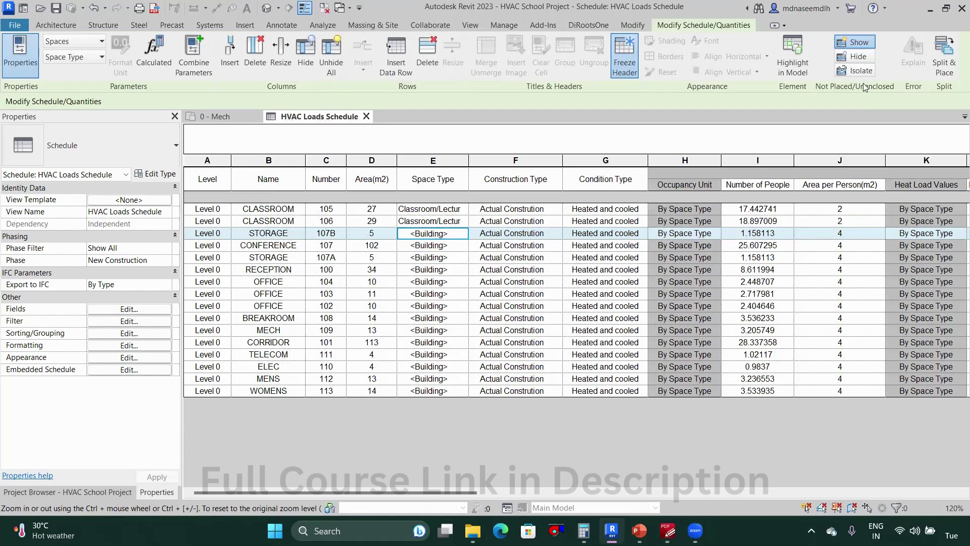
click(792, 69)
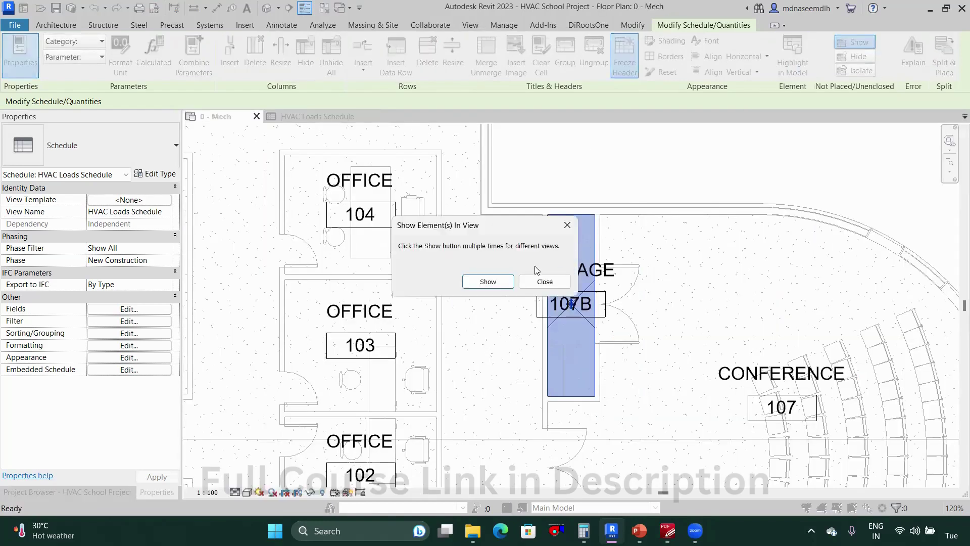
click(567, 225)
scroll(585, 264, down, 2)
scroll(581, 277, down, 2)
scroll(581, 435, up, 3)
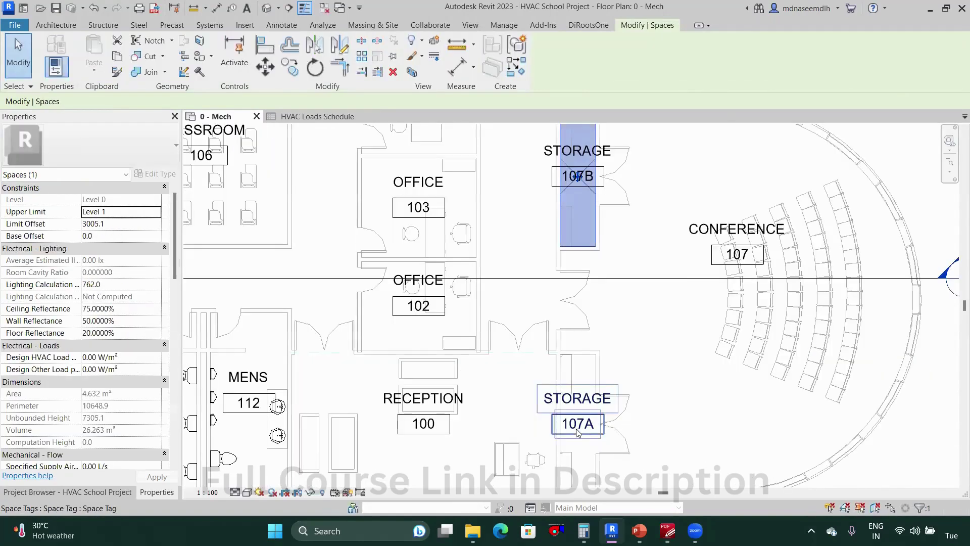
scroll(581, 409, down, 1)
scroll(589, 273, up, 2)
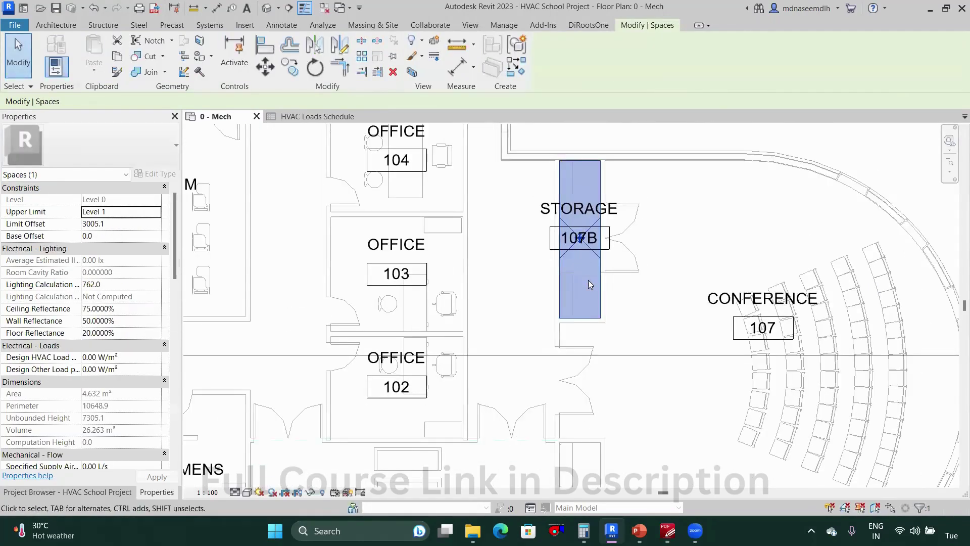
scroll(588, 280, down, 3)
click(317, 117)
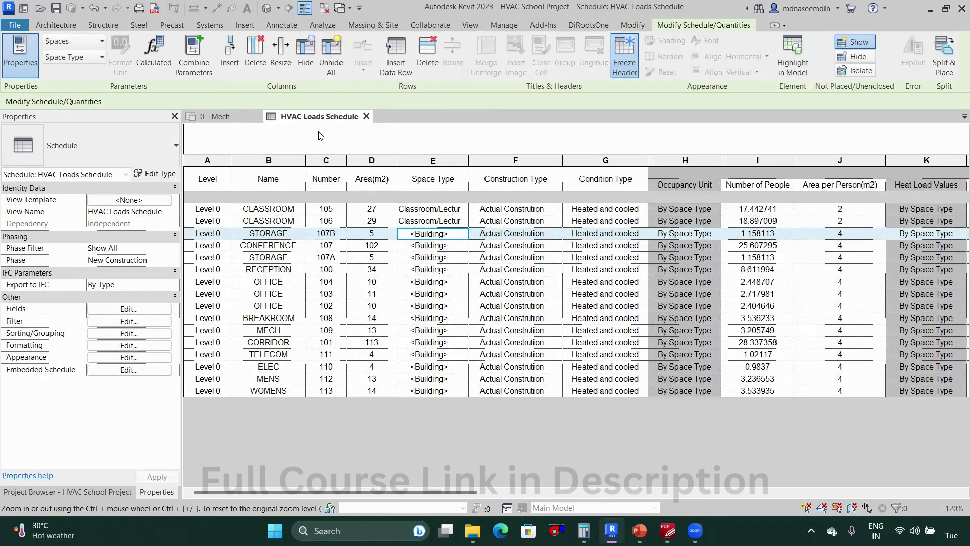
click(202, 117)
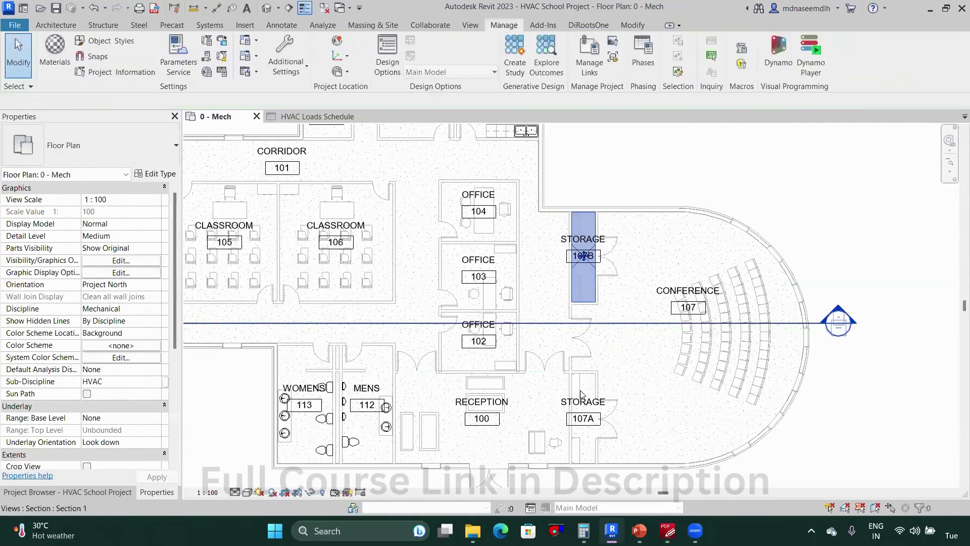
click(324, 117)
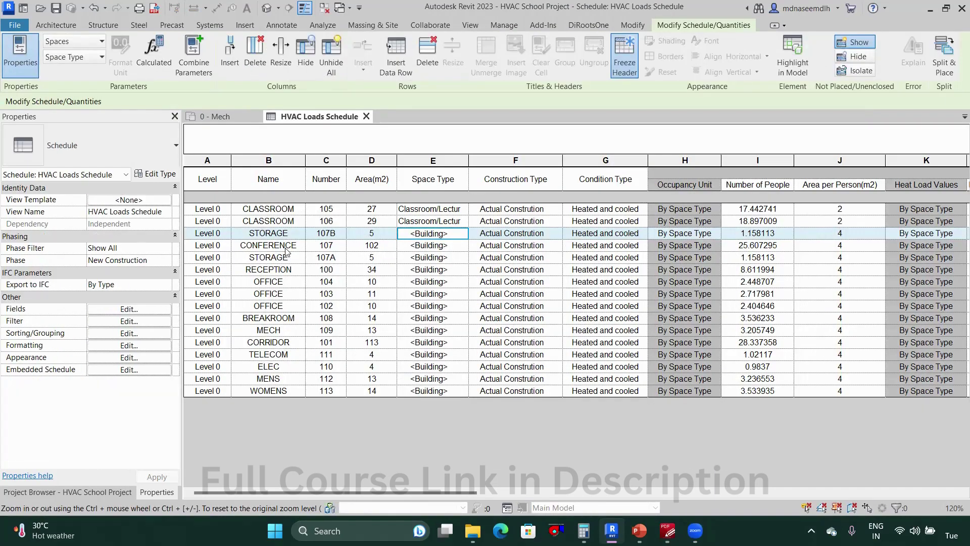
Filter the space types for "stora" and set Storage 107B to Inactive Storage.
click(462, 234)
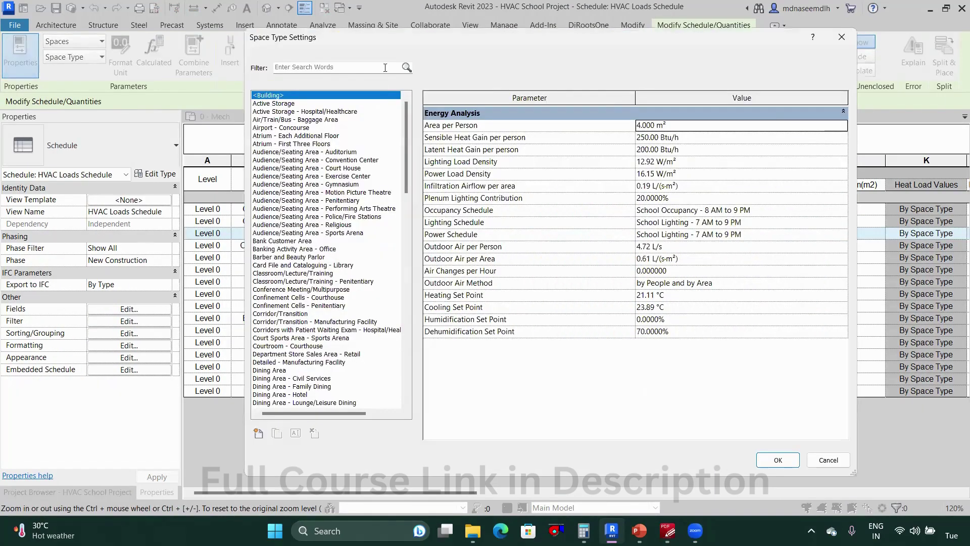
drag(399, 38, 525, 44)
click(469, 74)
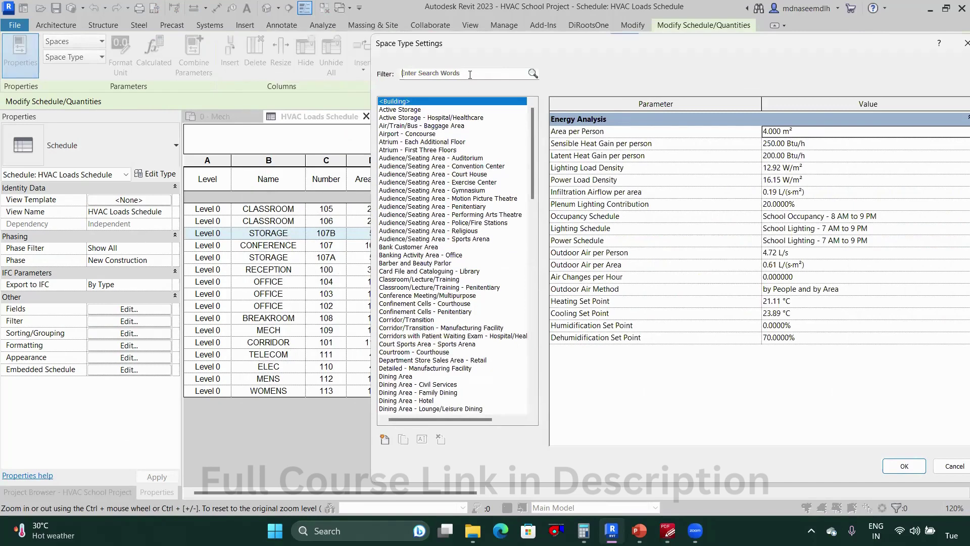
text(stora)
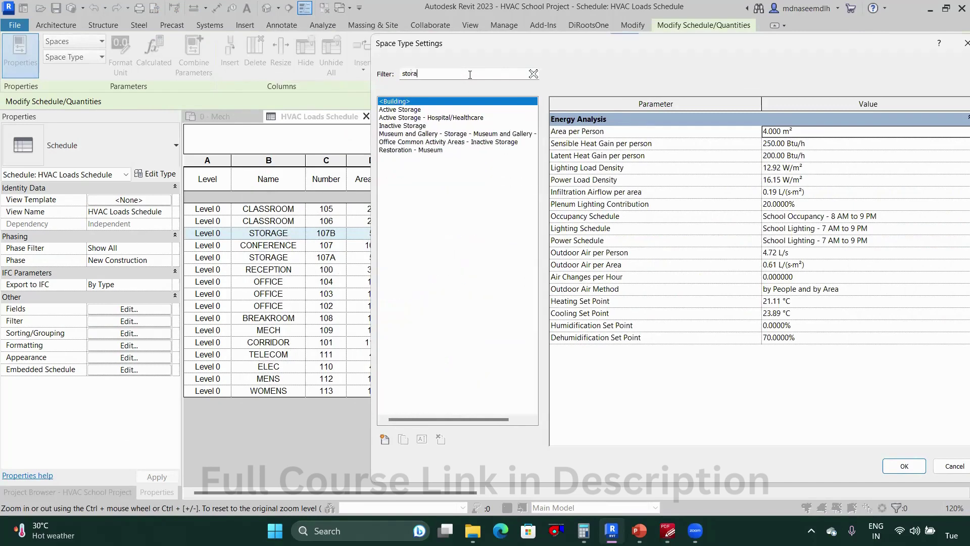
click(428, 110)
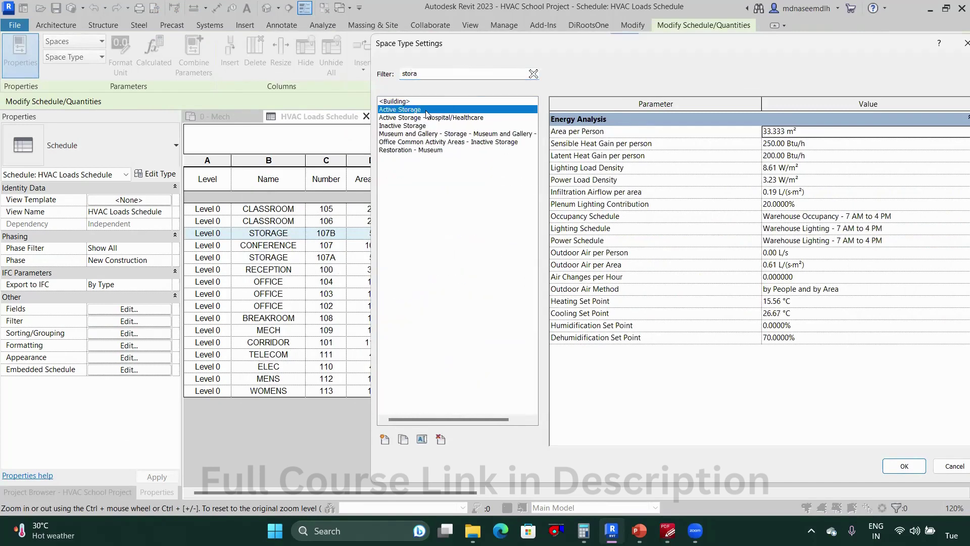
click(419, 127)
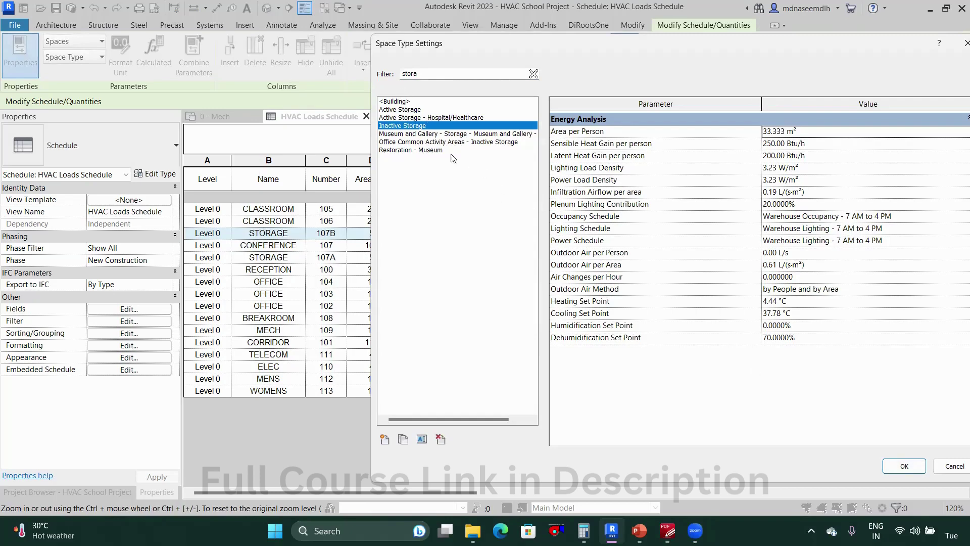
click(904, 465)
Filter the space types for "conf" and set Conference 107 to Conference Meeting/Multipurpose.
click(432, 246)
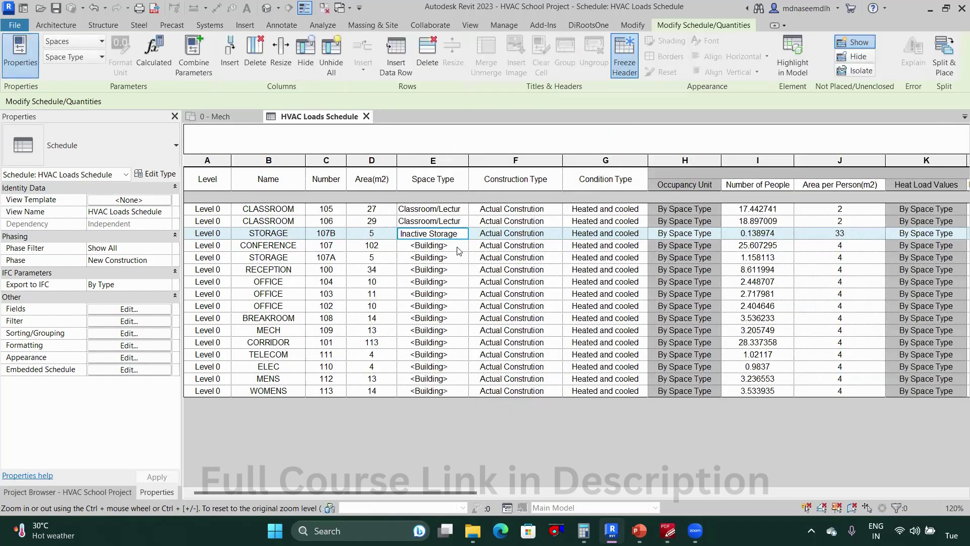
click(463, 246)
click(450, 75)
text(conf)
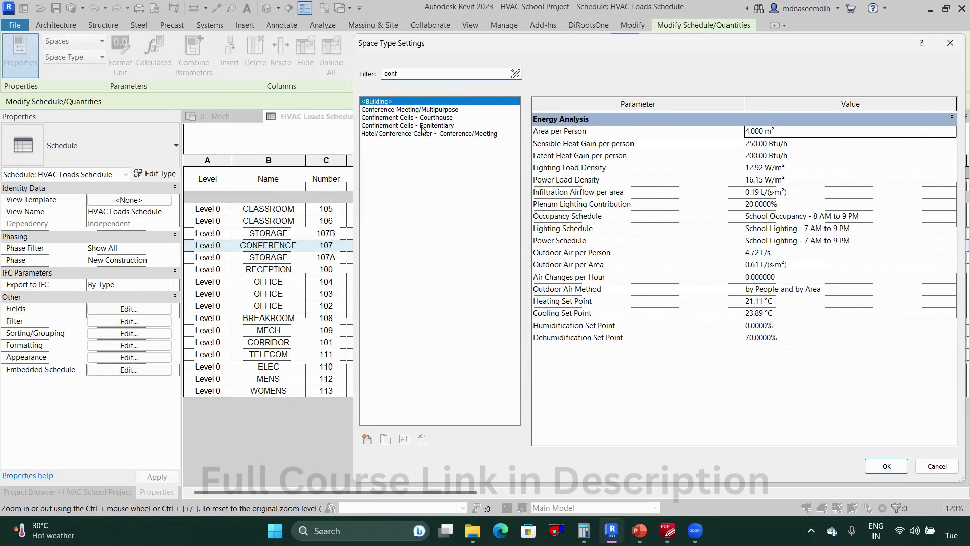
click(413, 110)
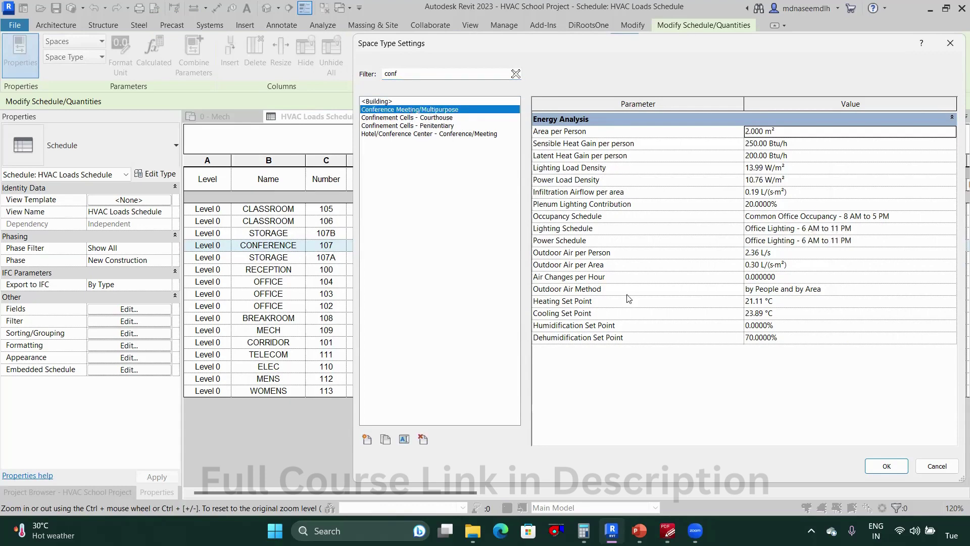
click(885, 466)
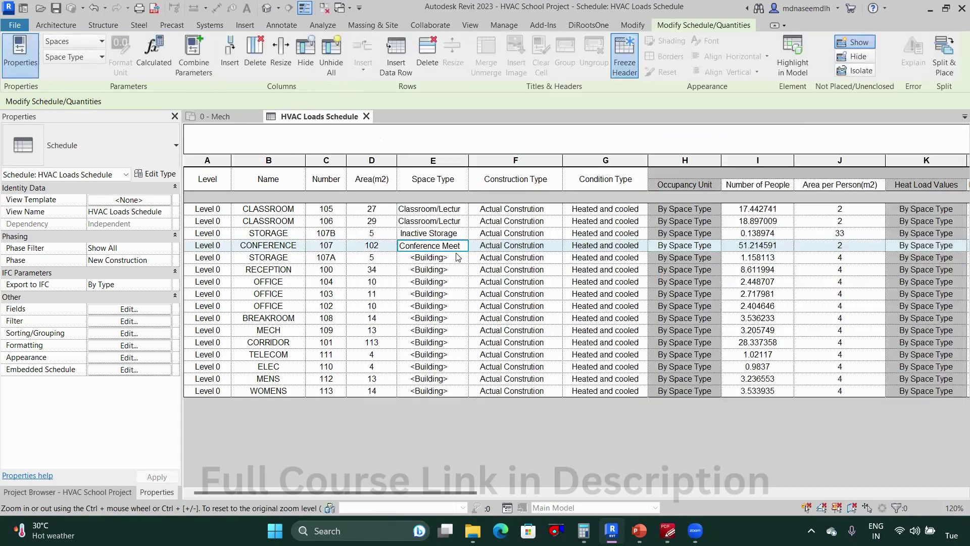
Filter the space types for "stor" and set Storage 107A to Inactive Storage.
click(461, 260)
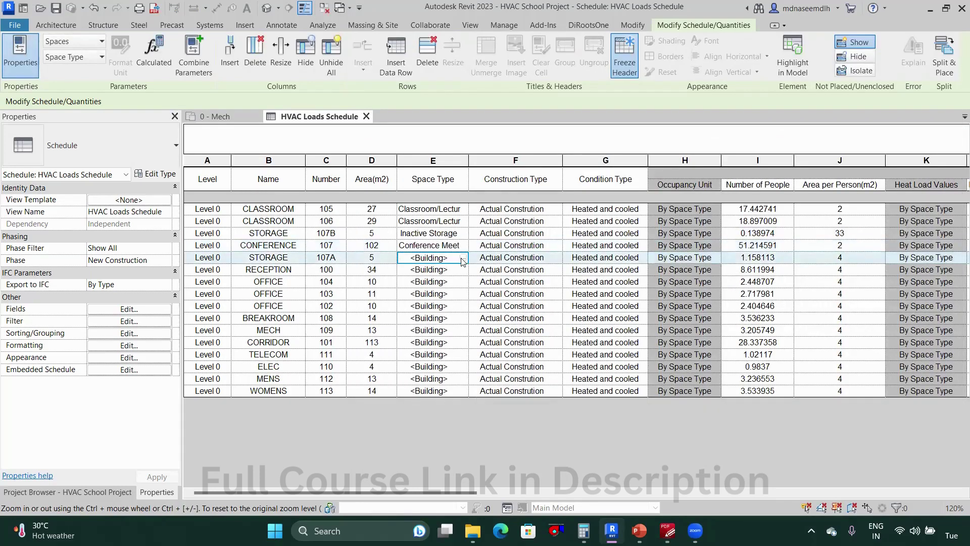
click(461, 257)
click(441, 74)
text(stor)
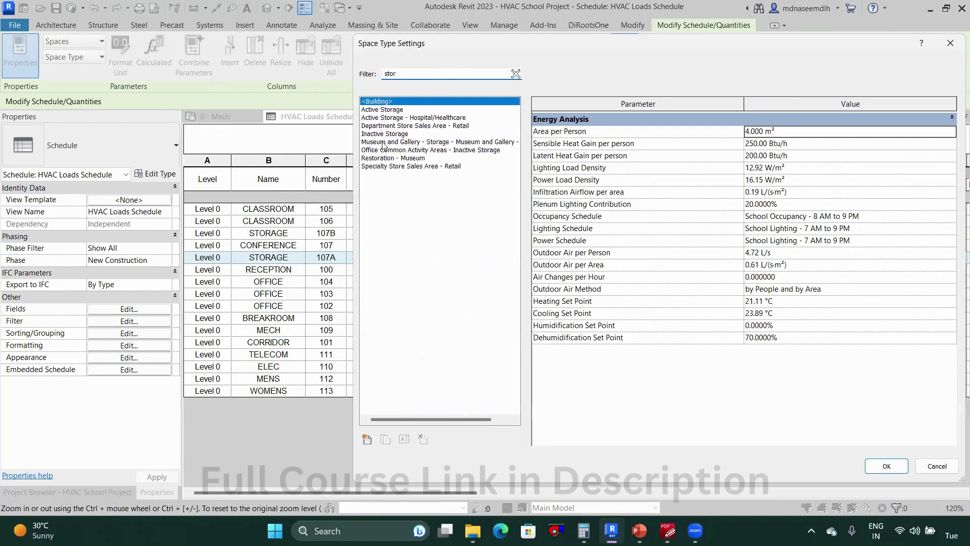
click(385, 135)
click(883, 465)
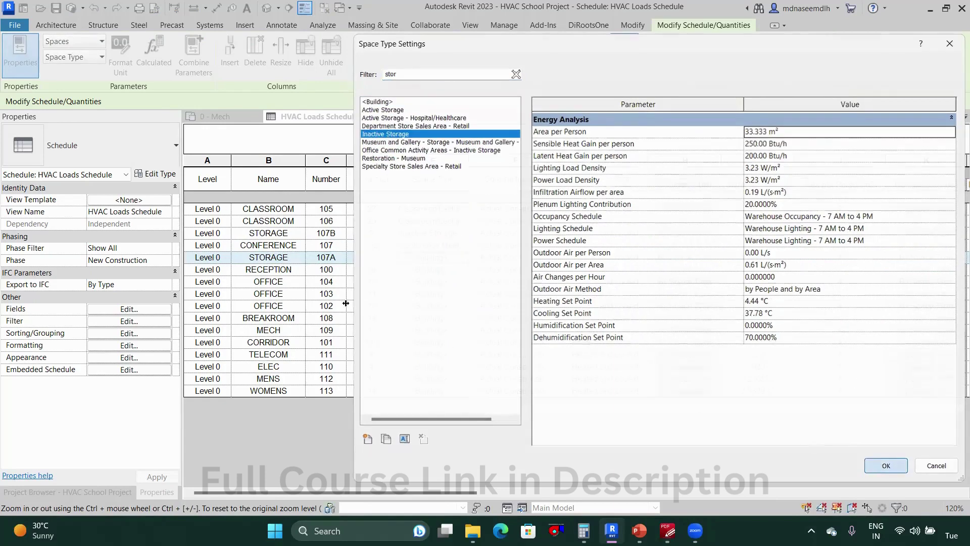
Filter the space types for "rece" and set Reception 100 to Reception/Waiting - Hotel.
click(463, 269)
click(464, 269)
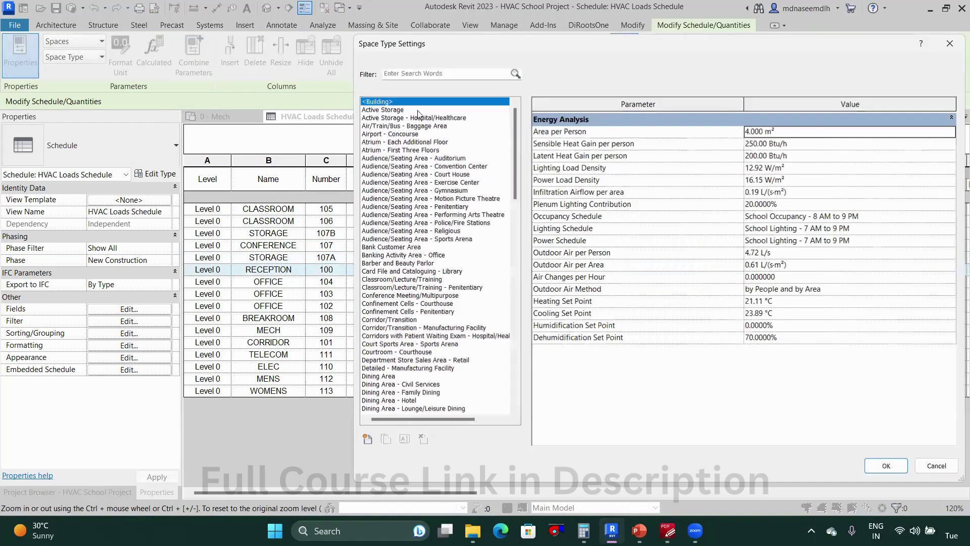
text(rece)
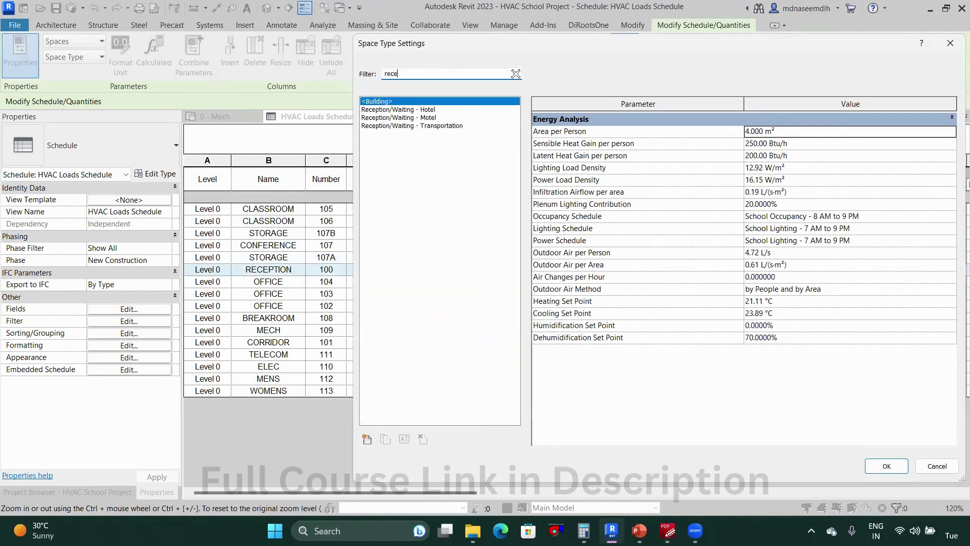
click(405, 111)
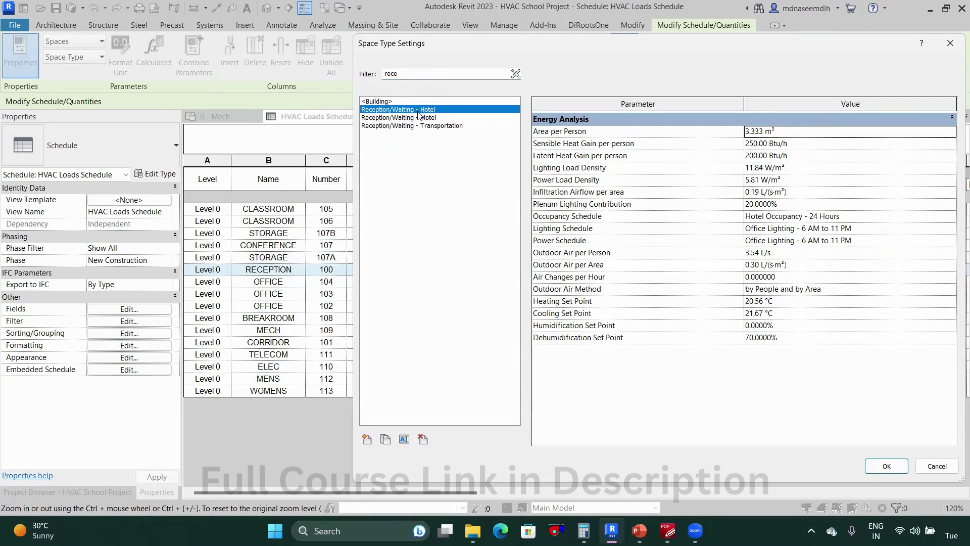
click(886, 465)
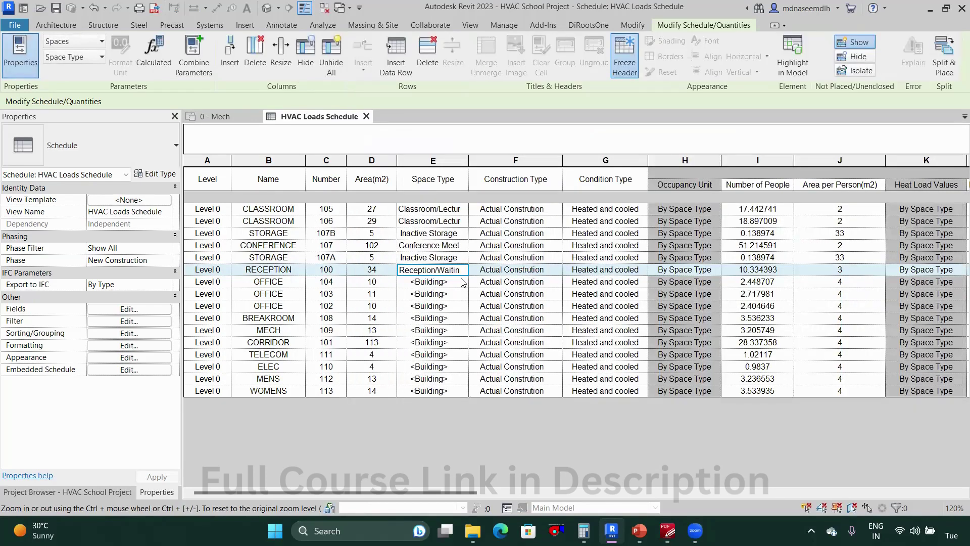
Filter the space types for "off", compare Office - Enclosed with Office - Open Plan, and set Office 104 to Office - Open Plan.
click(440, 281)
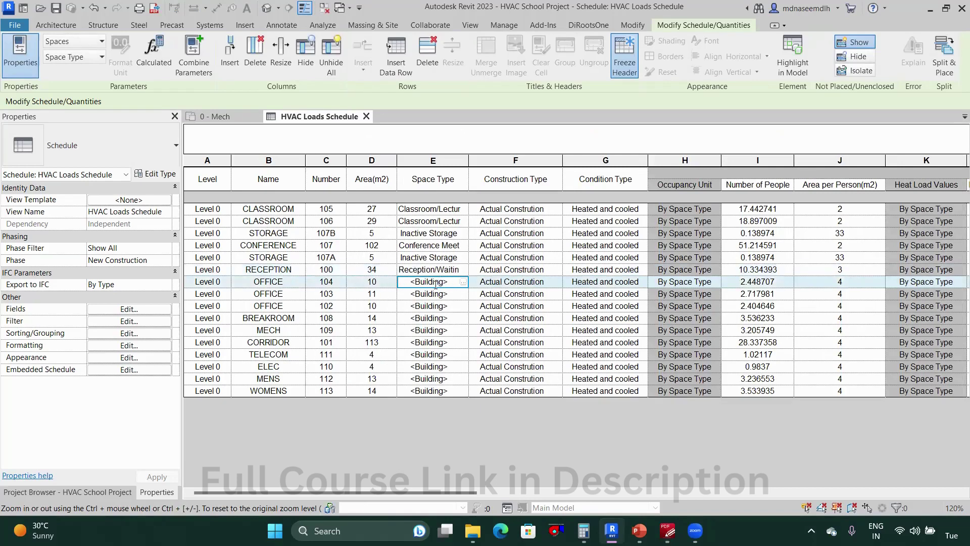
click(462, 282)
click(440, 73)
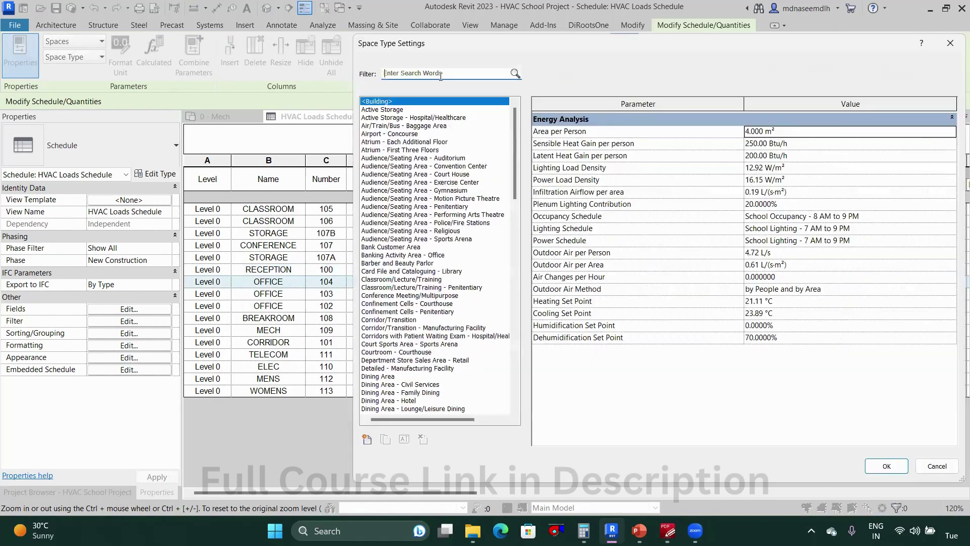
text(off)
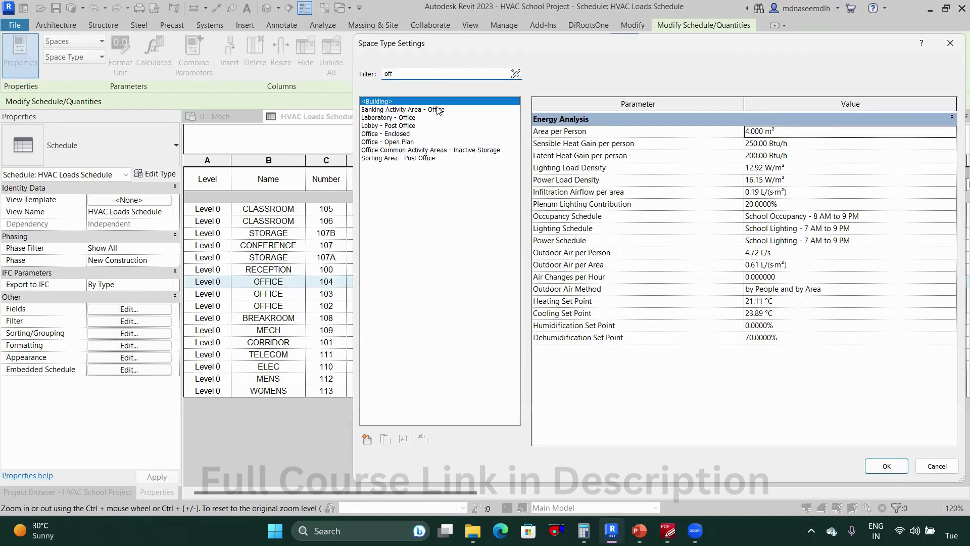
click(402, 142)
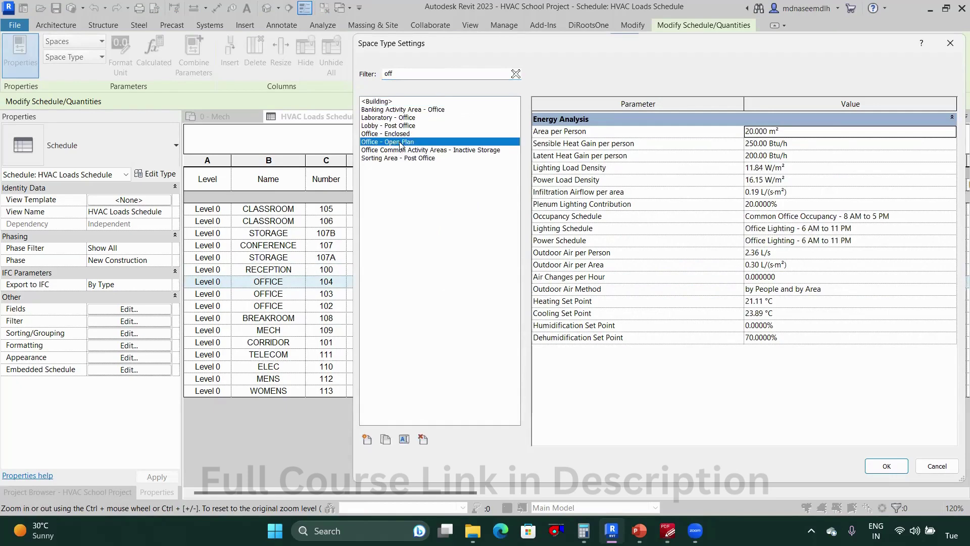
click(401, 134)
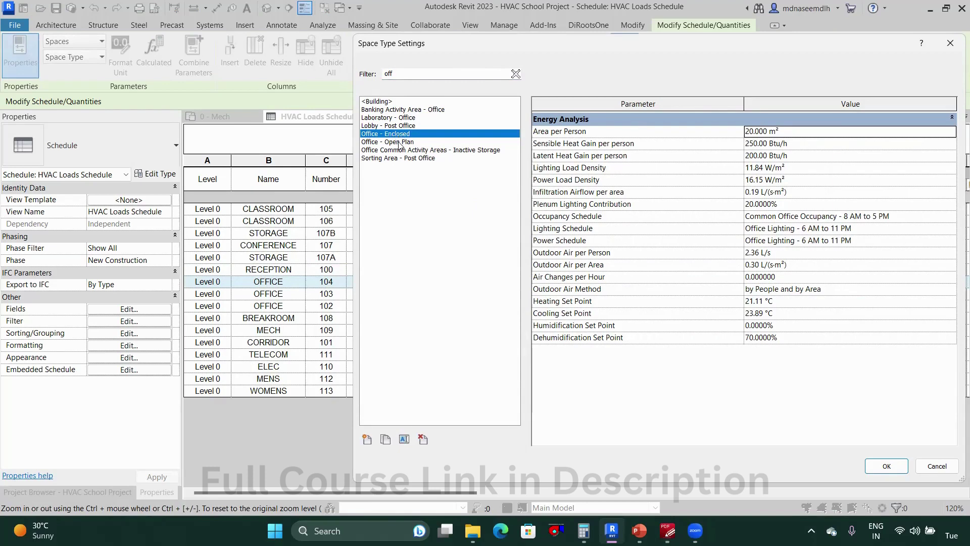
click(401, 143)
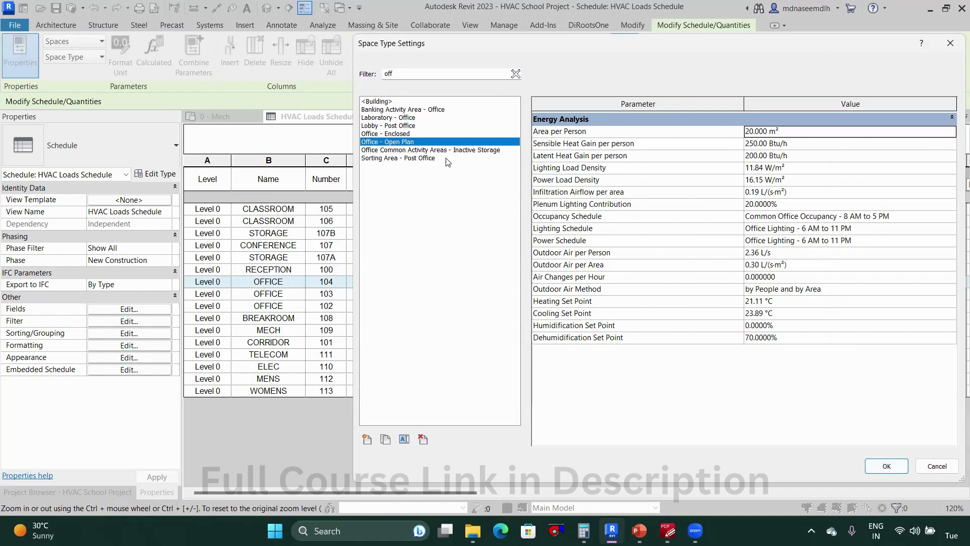
click(886, 466)
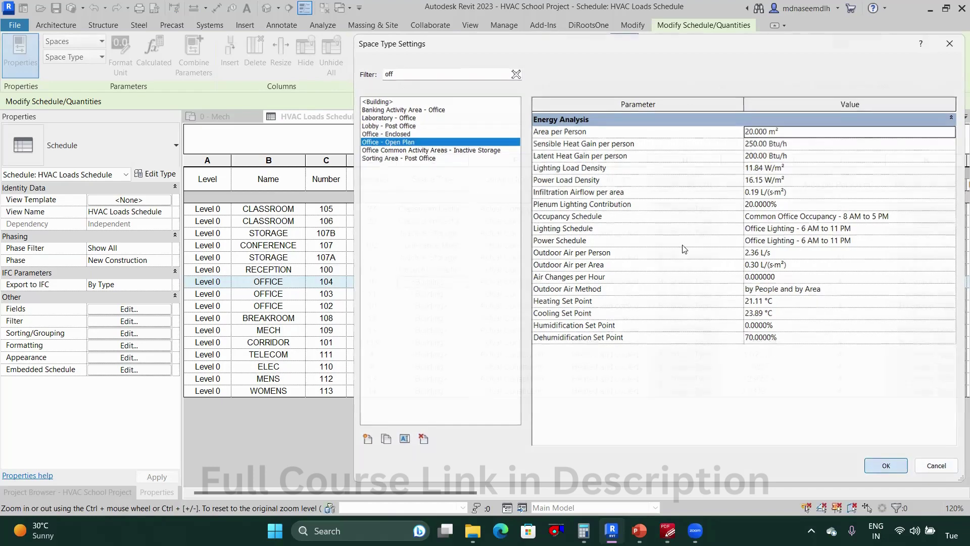
In the 0 - Mech floor plan, set Offices 104, 103 and 102 together to the Office - Enclosed space type and return to the HVAC Loads Schedule.
key(ctrl+Tab)
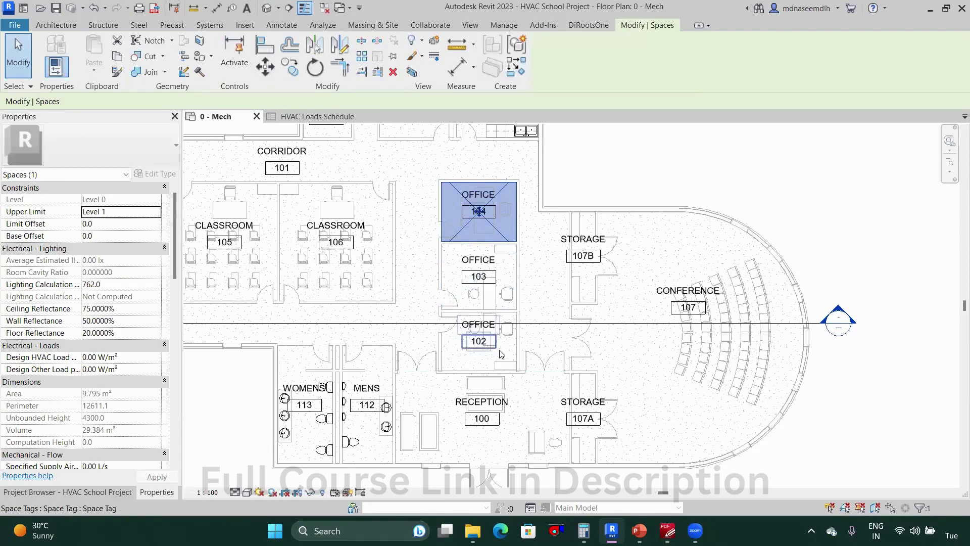
click(318, 116)
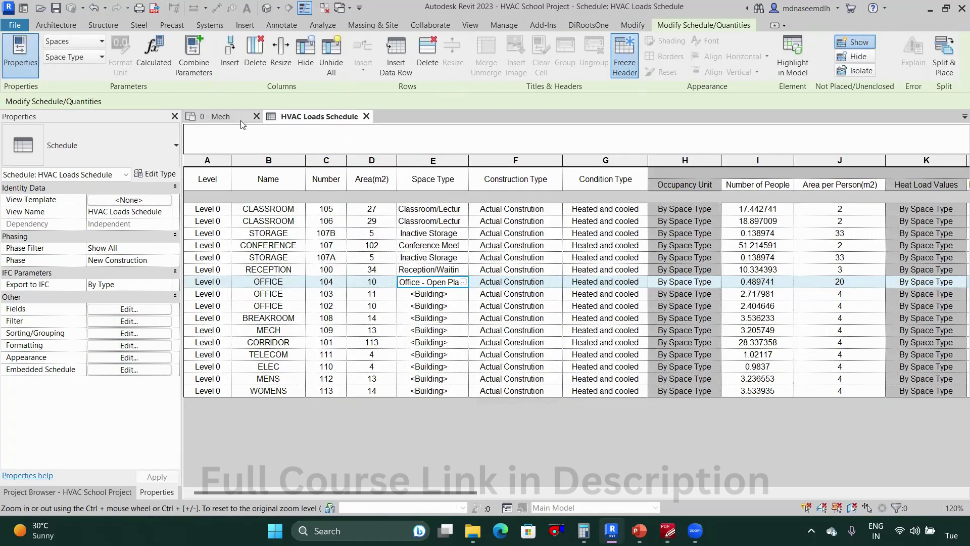
click(213, 117)
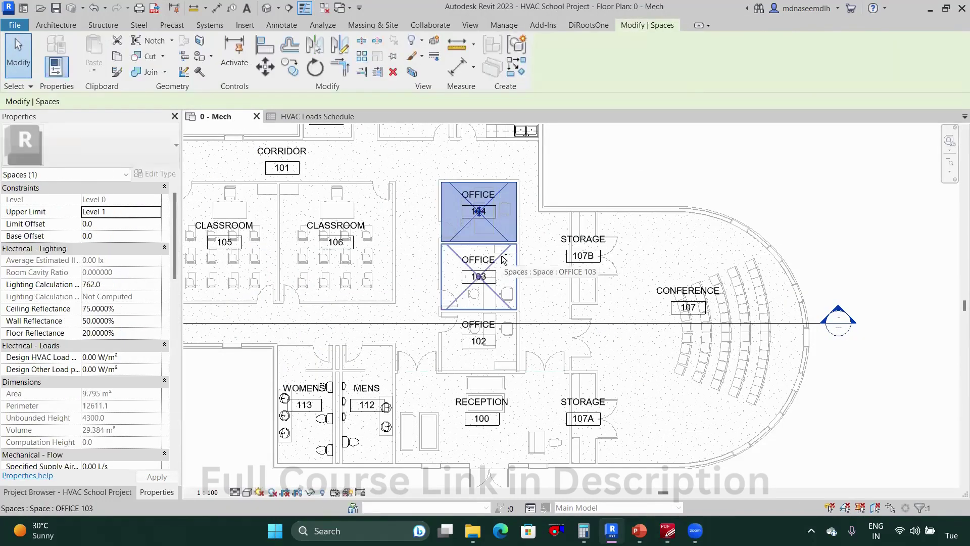
ctrl+click(503, 258)
ctrl+click(502, 361)
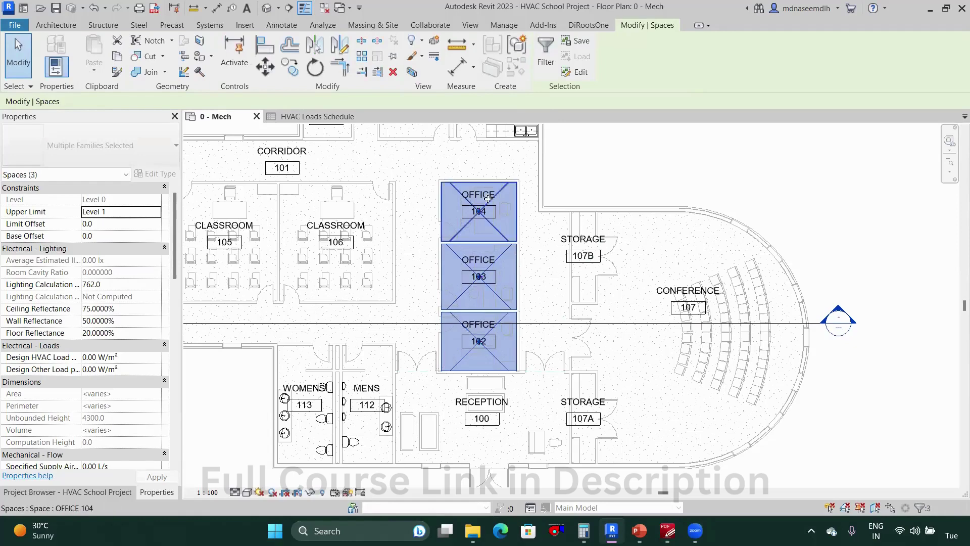
scroll(80, 380, down, 7)
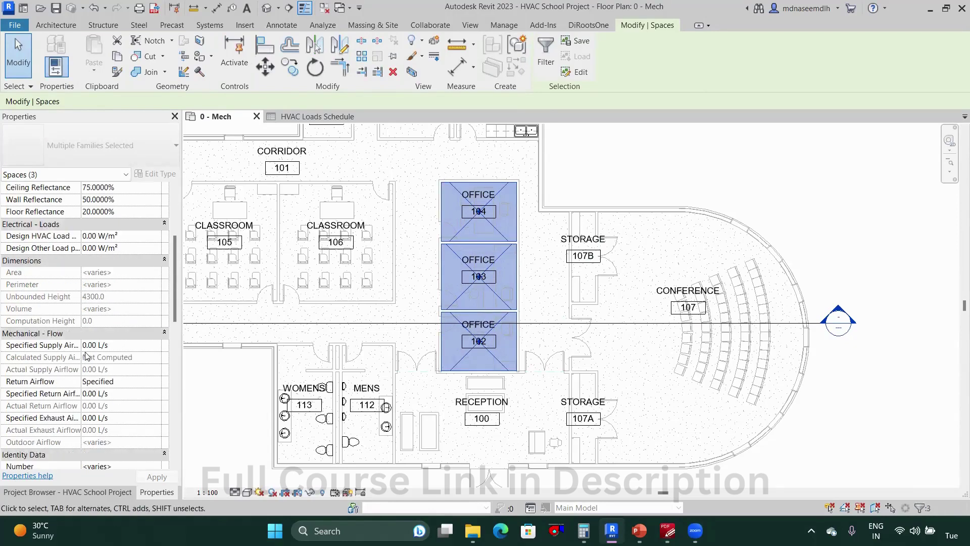
scroll(80, 296, down, 4)
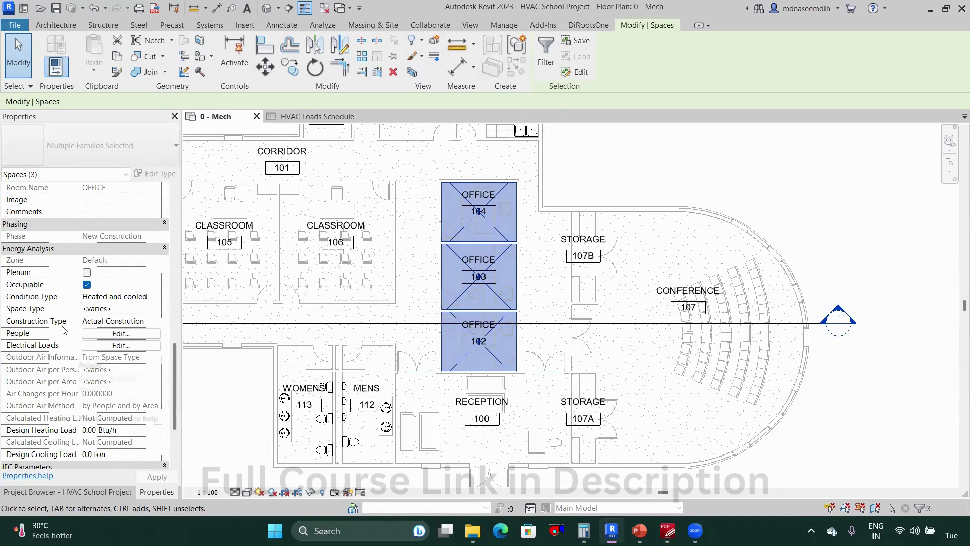
double_click(158, 312)
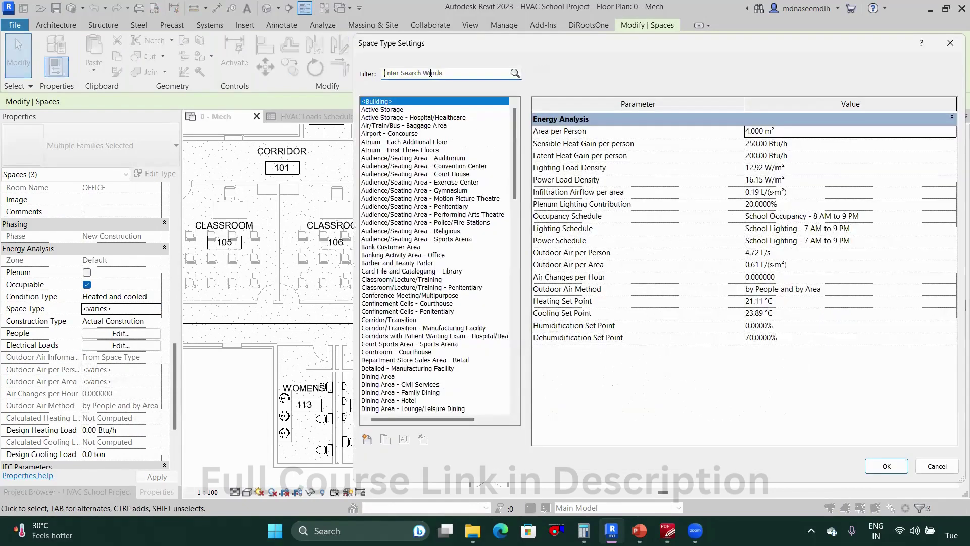
text(of)
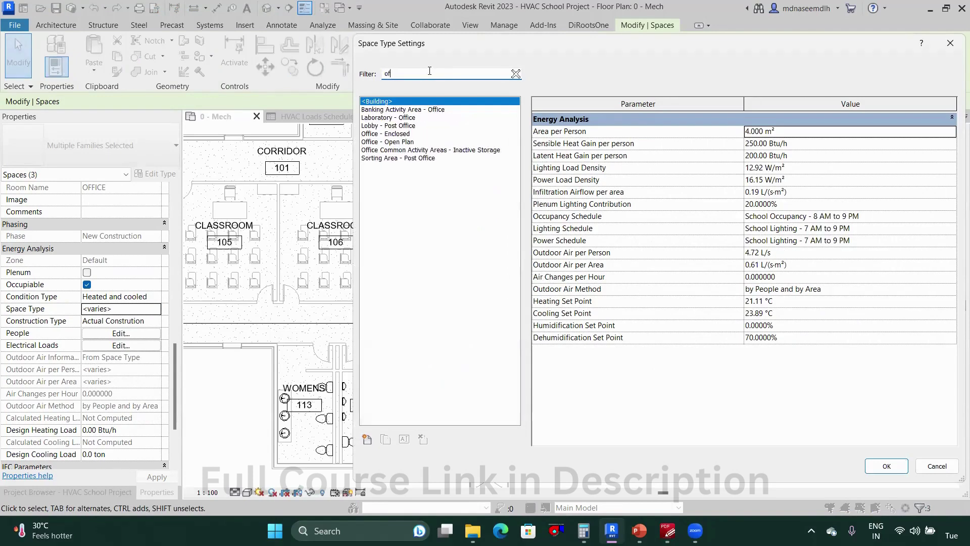
text(f)
click(398, 134)
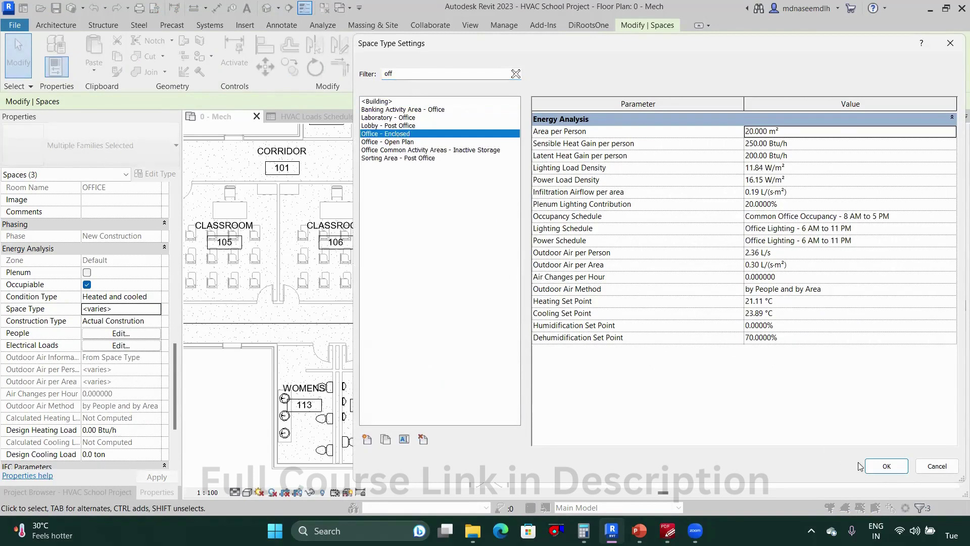
click(885, 466)
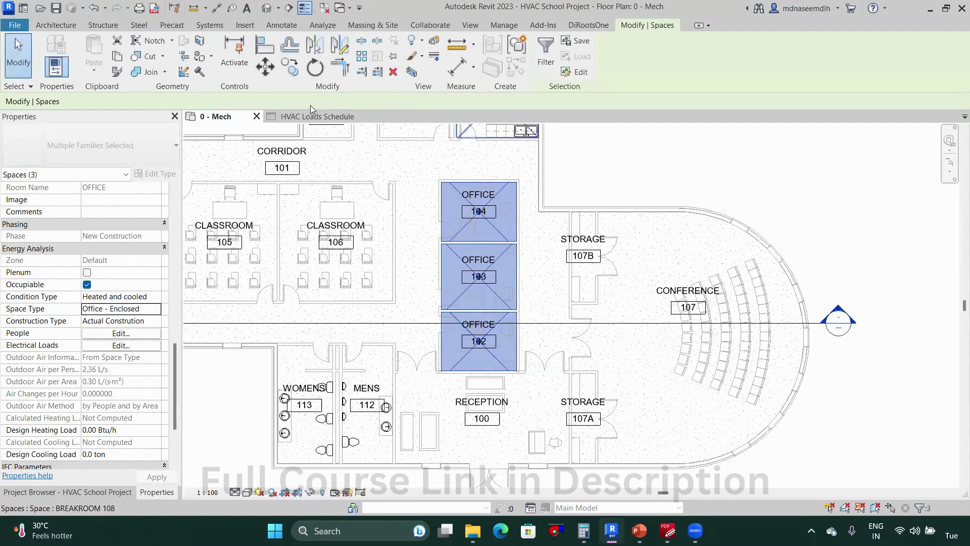
click(309, 117)
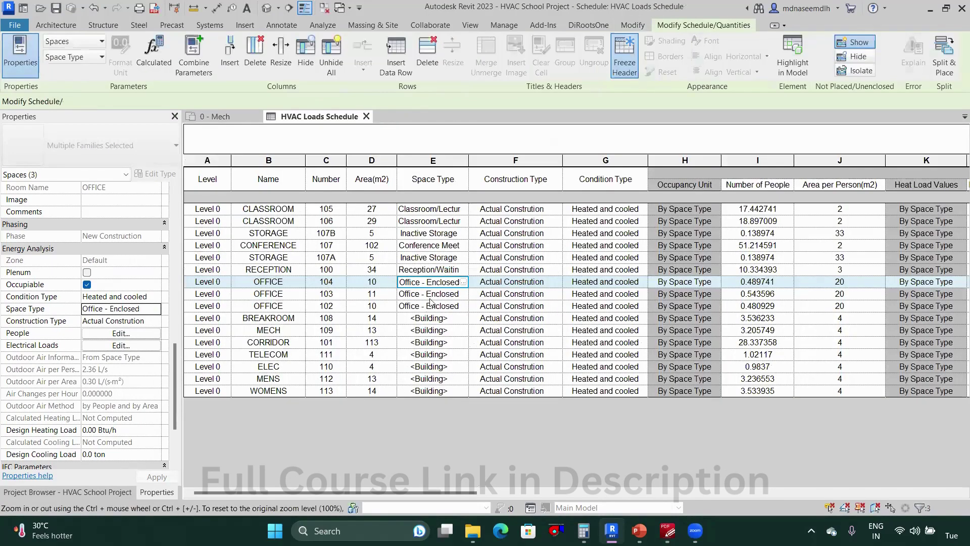
Open the space type settings for Breakroom 108, search the types for "brea", and clear the filter.
click(465, 321)
click(464, 319)
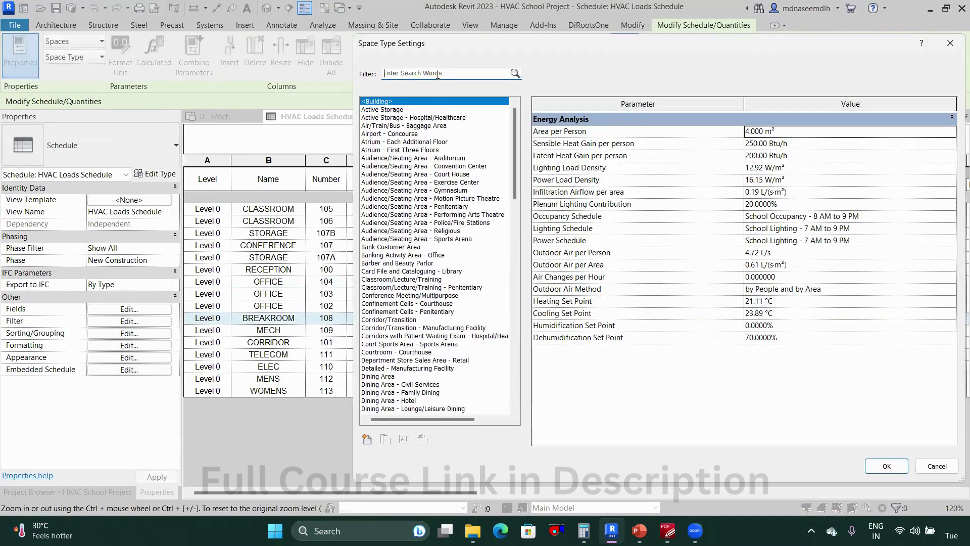
text(d)
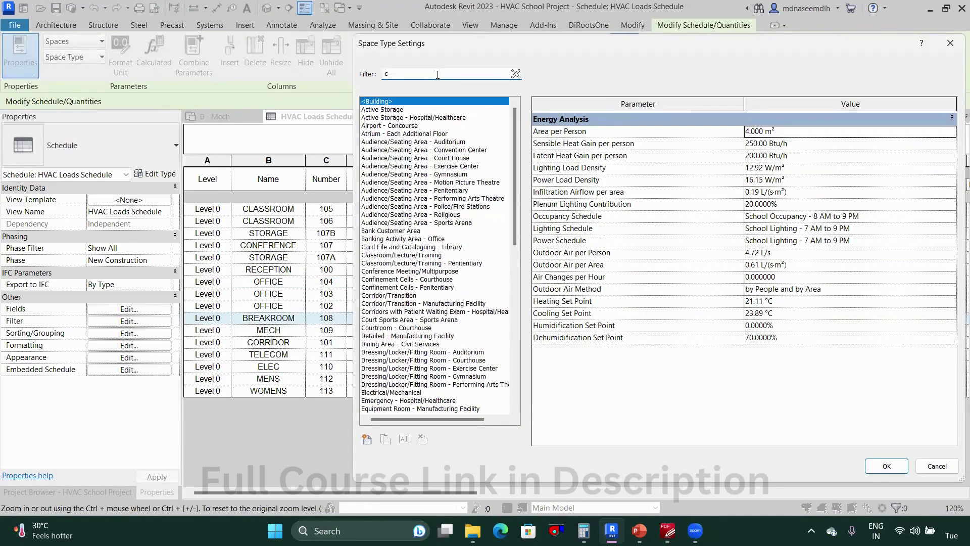
text(rea)
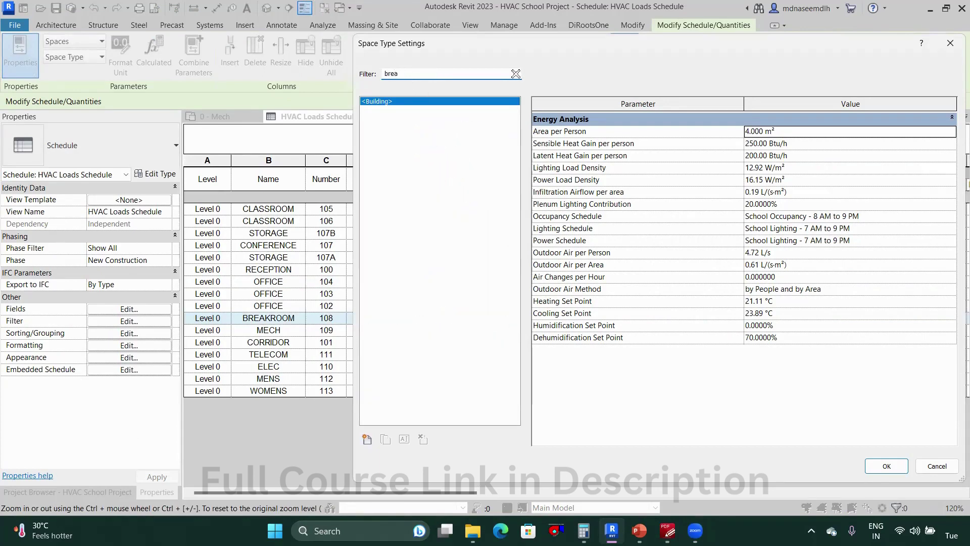
key(BackSpace)
key(BackSpace)
key(BackSpace)
key(BackSpace)
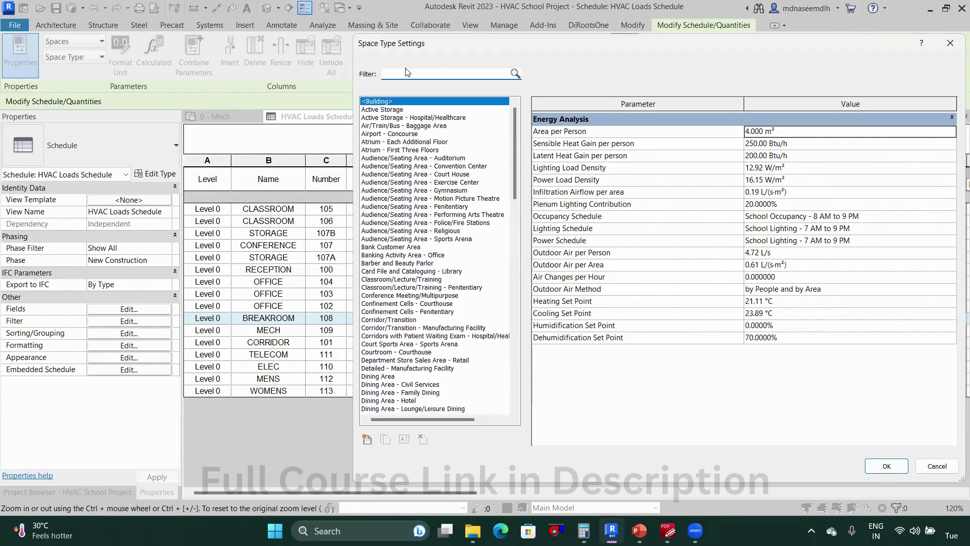
Look through the space types filtered by "caf" and "c", and set Breakroom 108 to Dining Area - Civil Services.
text(caf)
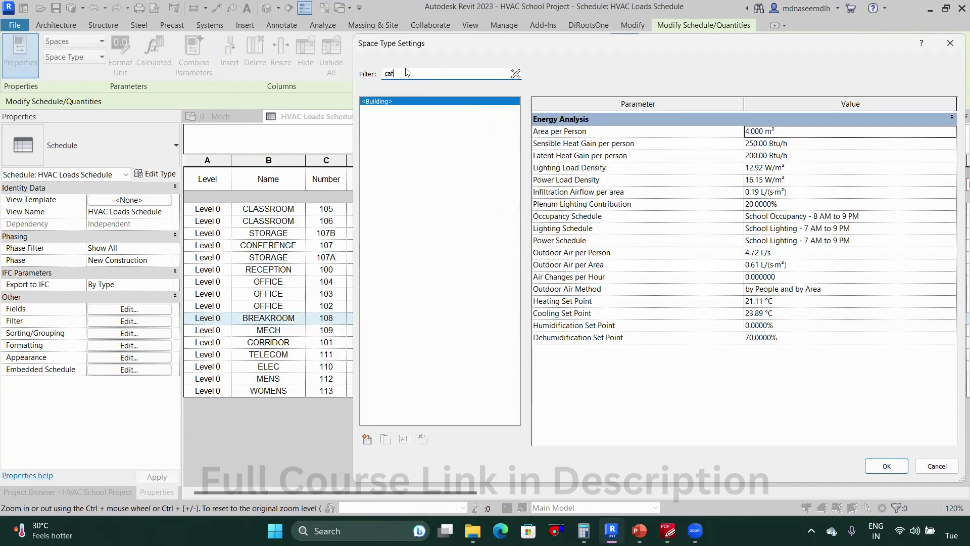
key(BackSpace)
key(BackSpace)
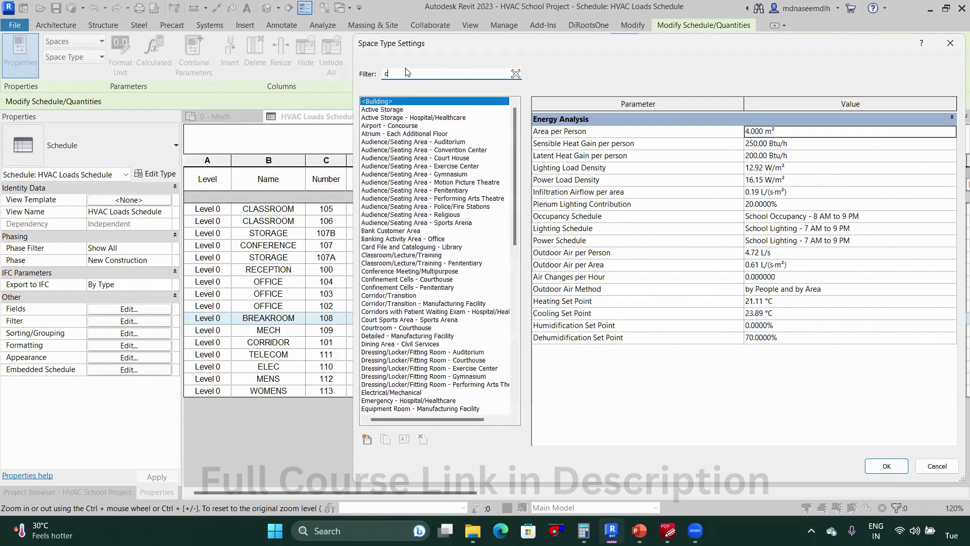
scroll(408, 270, down, 2)
scroll(408, 273, down, 4)
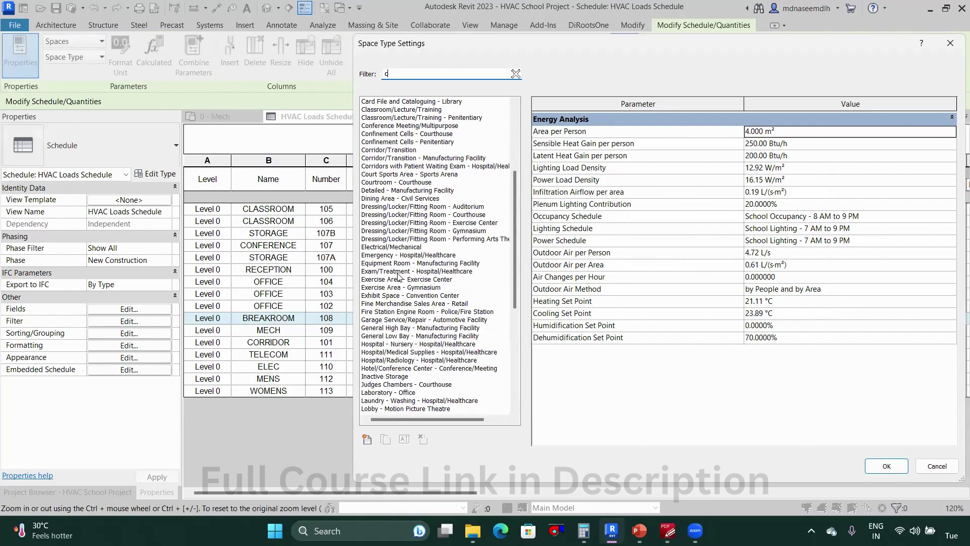
scroll(398, 277, down, 5)
scroll(401, 338, down, 6)
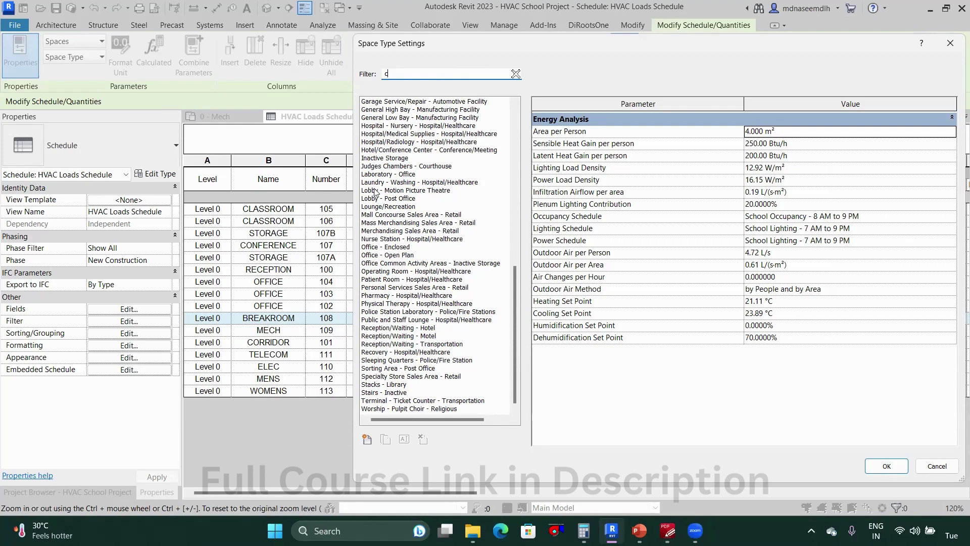
scroll(381, 185, up, 5)
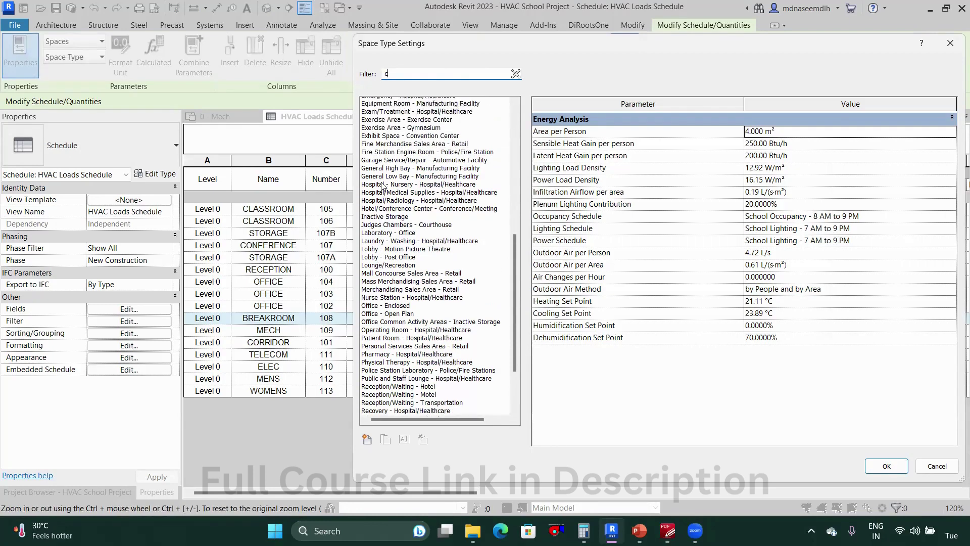
scroll(383, 186, up, 3)
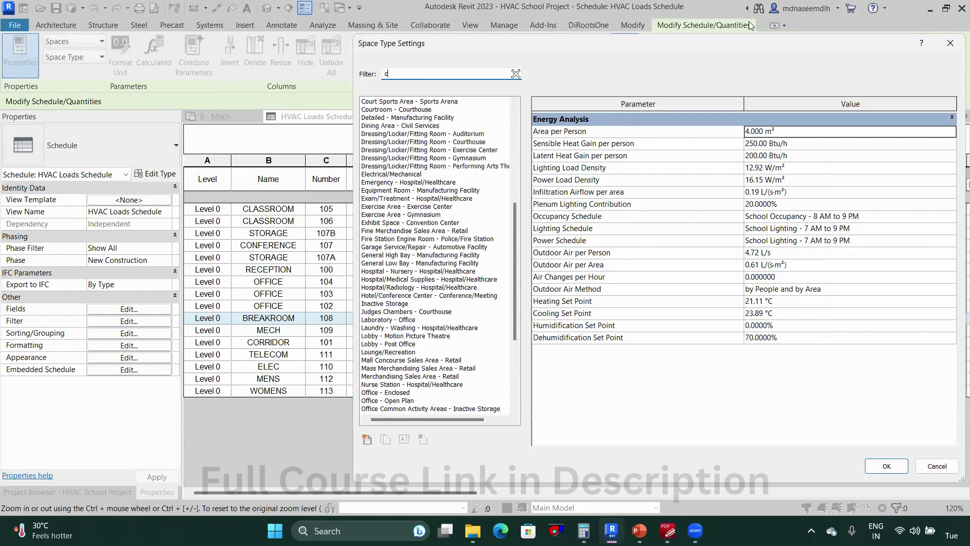
click(518, 181)
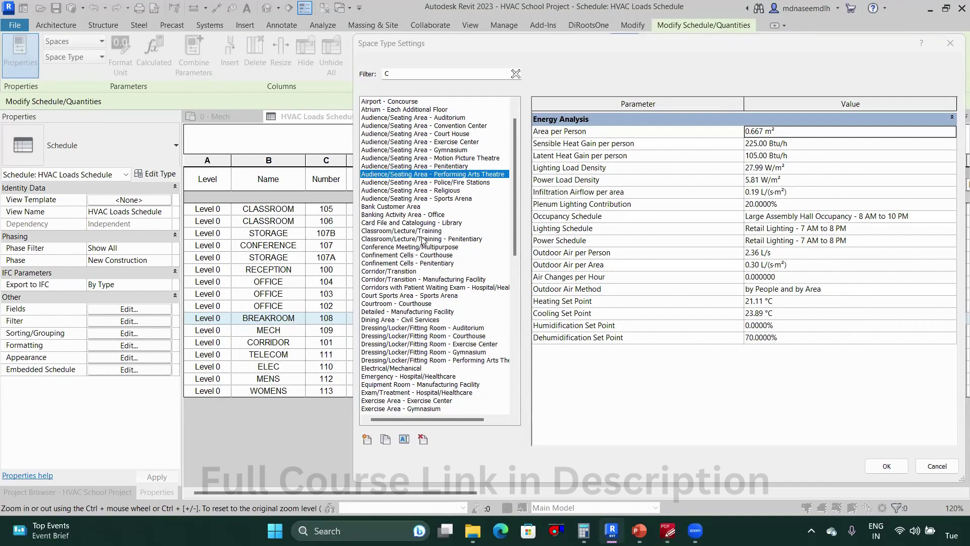
scroll(423, 241, down, 3)
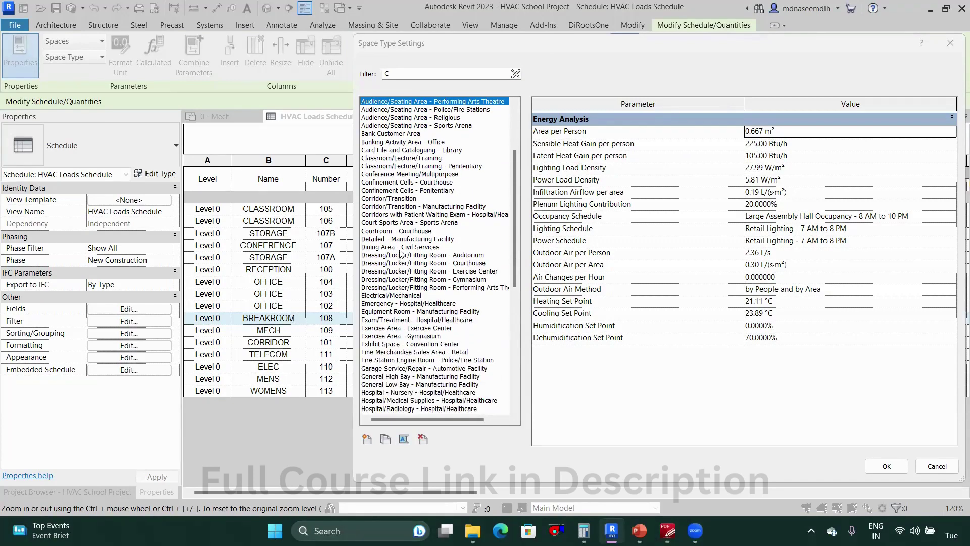
click(393, 247)
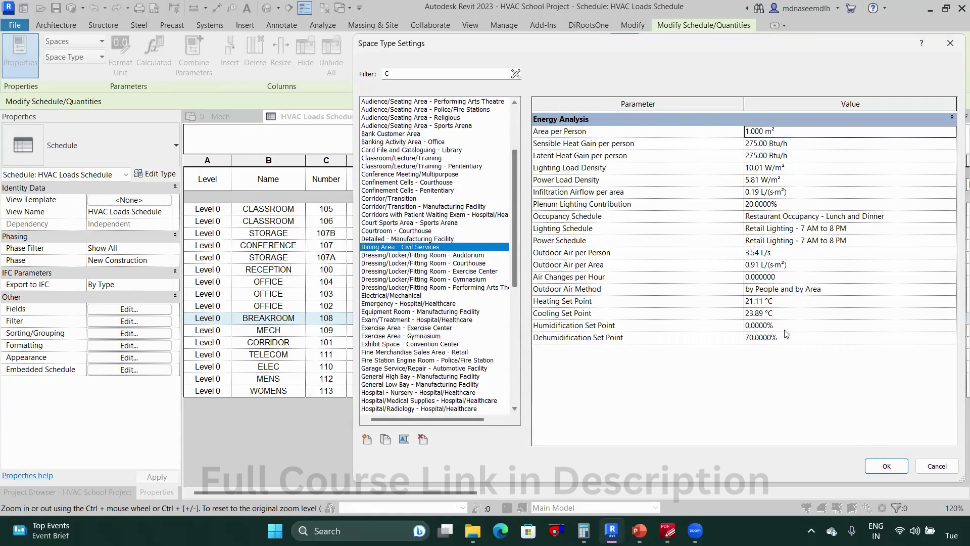
click(879, 465)
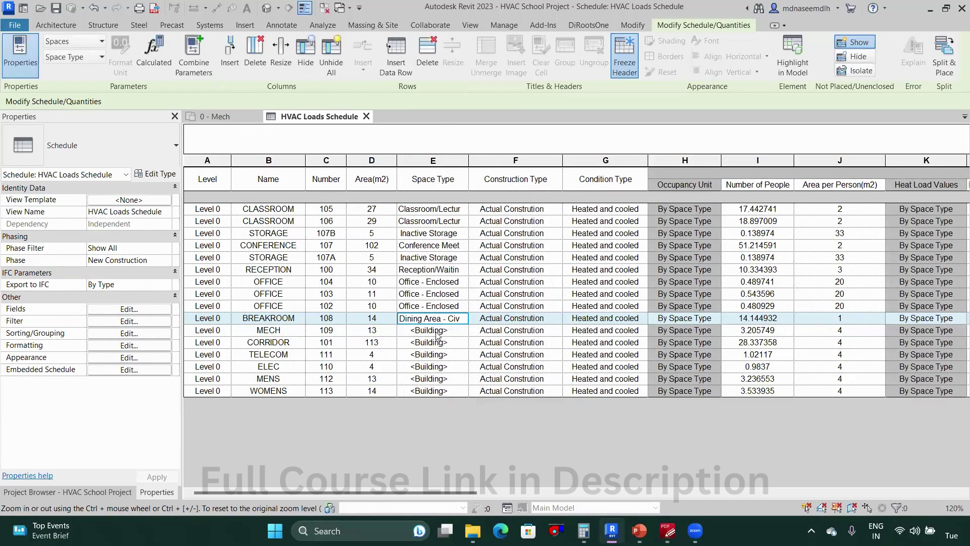
Filter the space types for "mec" and set Mech 109 to Electrical/Mechanical.
click(447, 331)
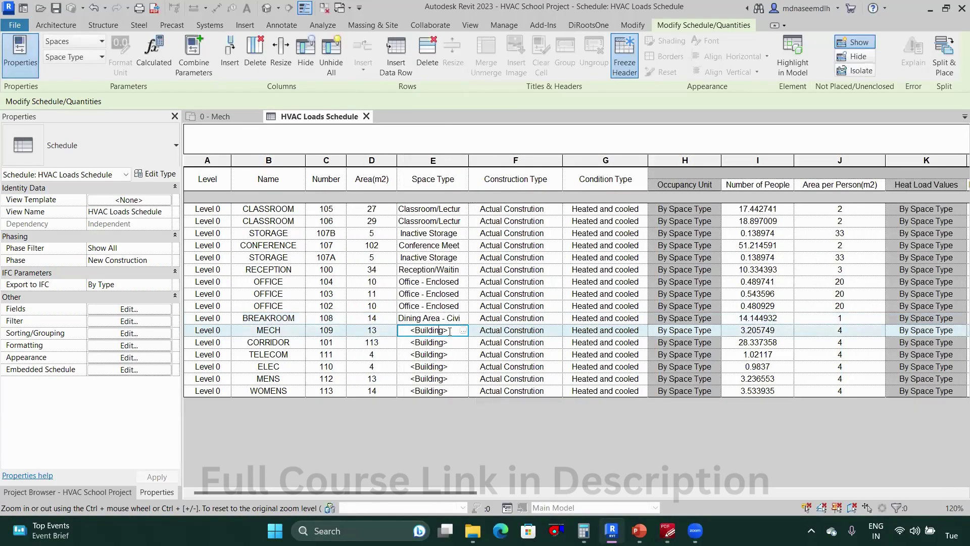
click(463, 331)
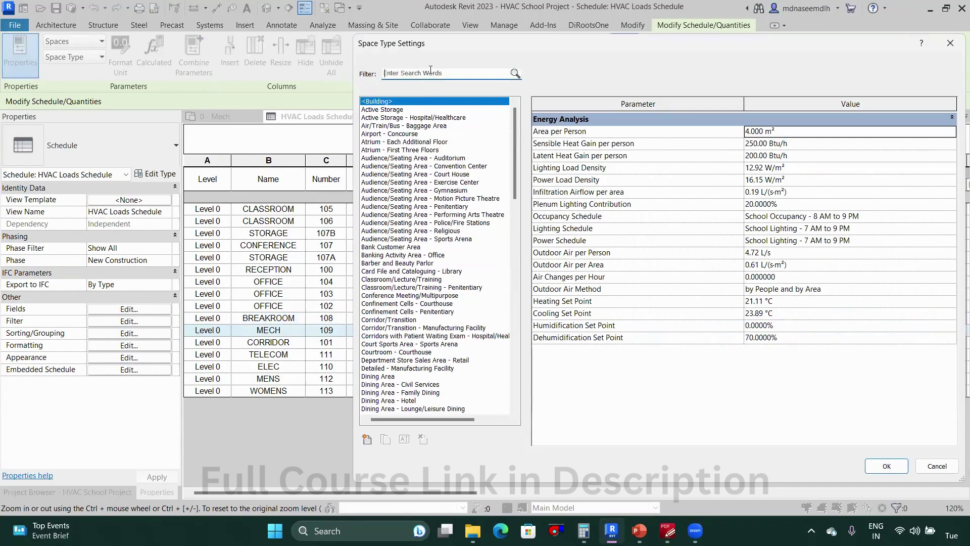
click(431, 73)
text(mec)
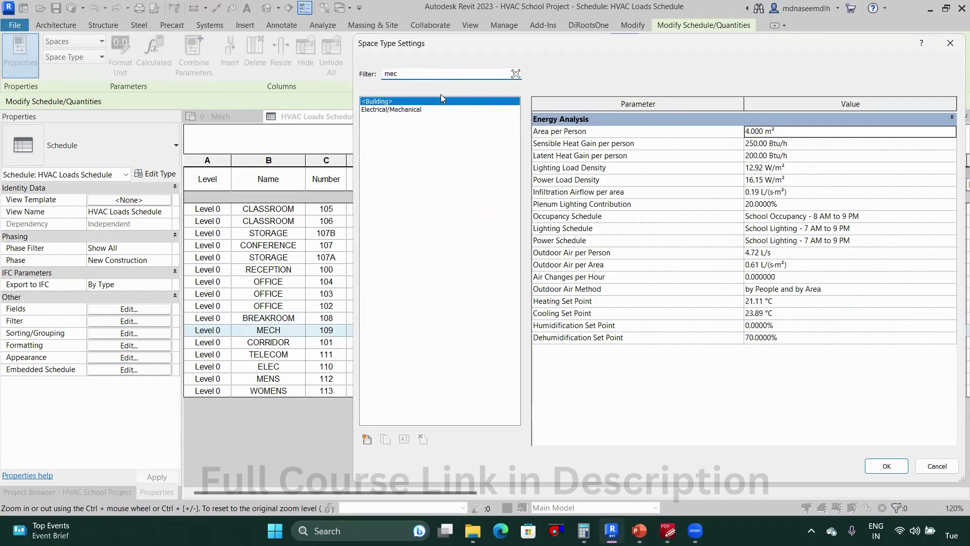
click(422, 110)
click(868, 470)
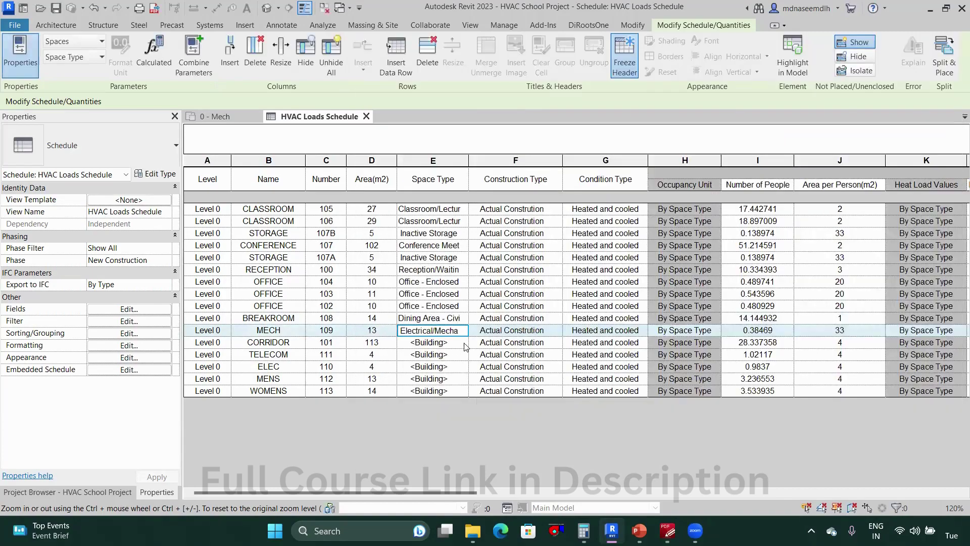
Filter the space types for "Corr" and set Corridor 101 to Corridor/Transition.
click(466, 346)
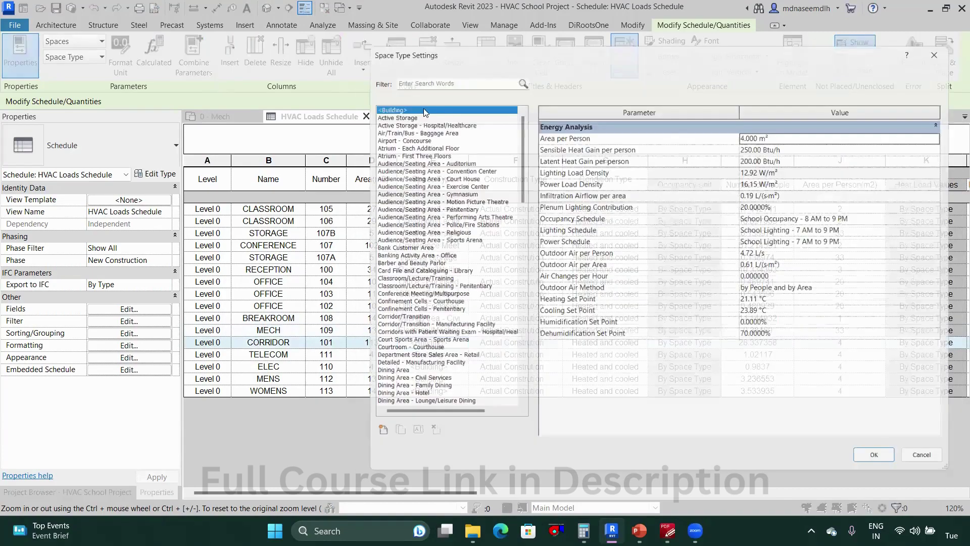
click(430, 74)
text(Co)
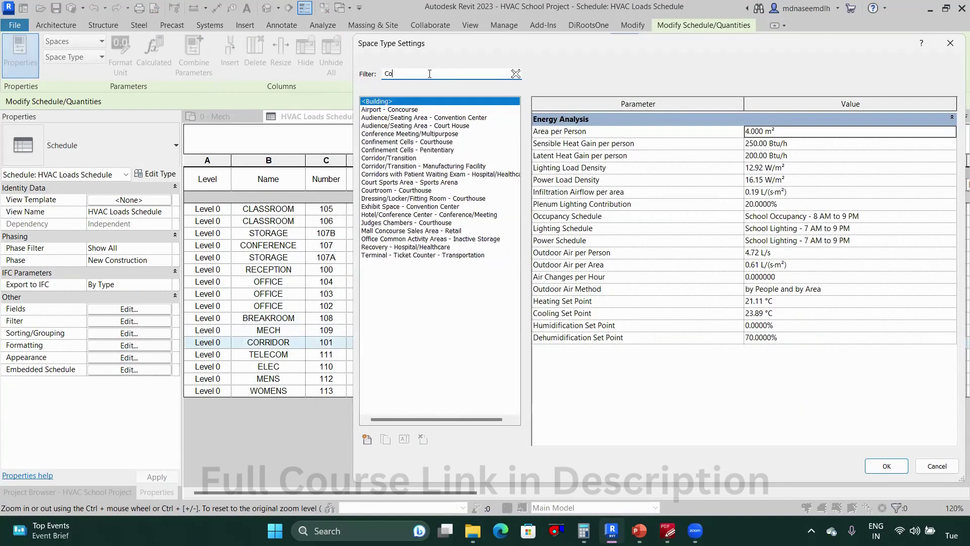
text(rr)
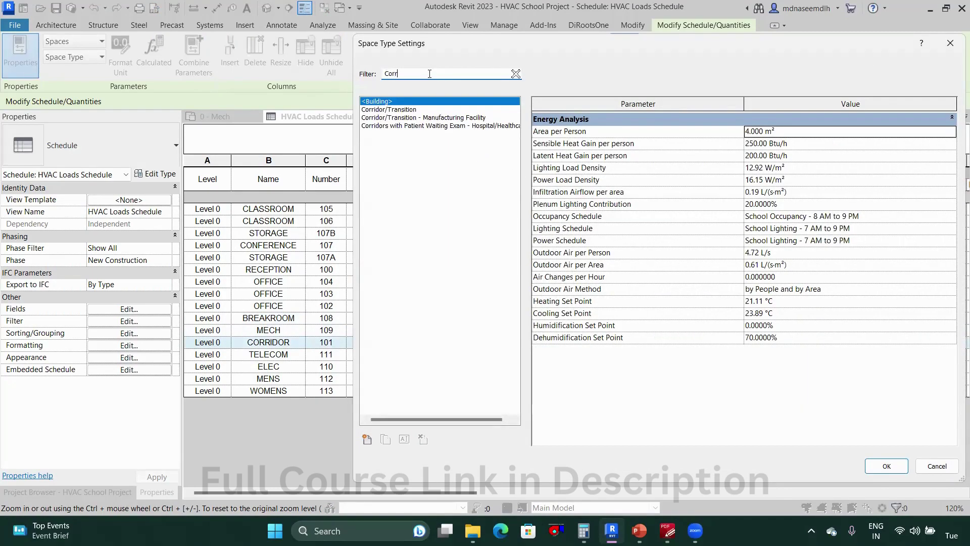
click(412, 110)
click(884, 464)
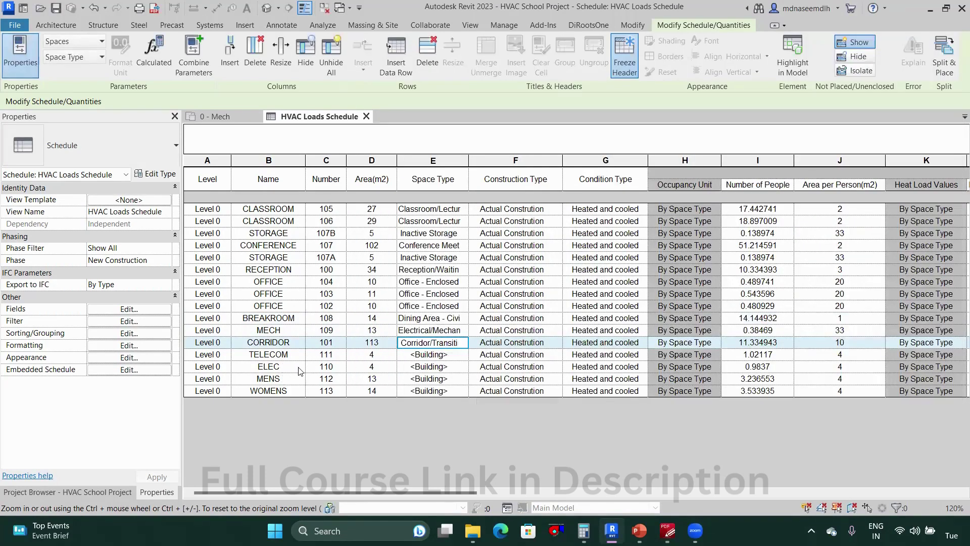
In the 0 - Mech floor plan, set Telecom 111 and Elec 110 together to Electrical/Mechanical and return to the HVAC Loads Schedule.
click(446, 353)
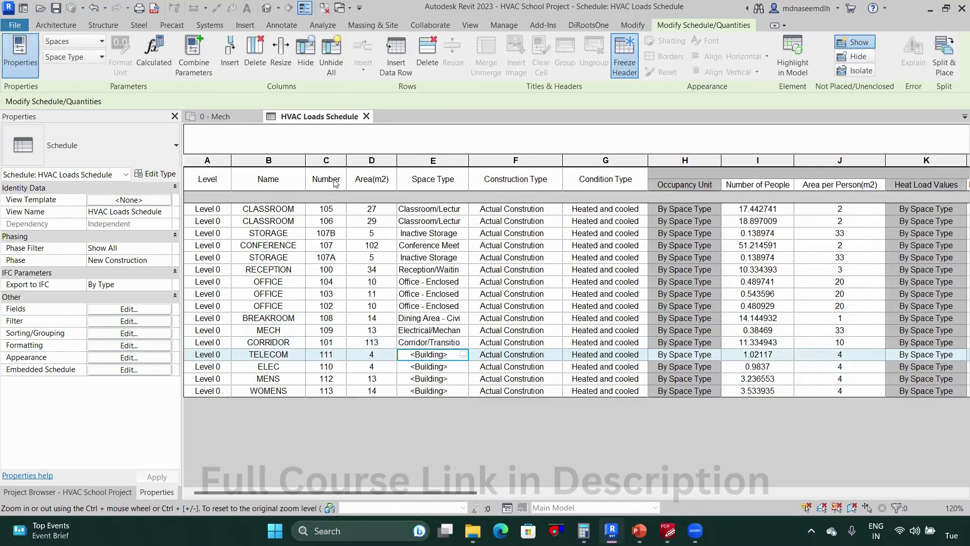
click(229, 121)
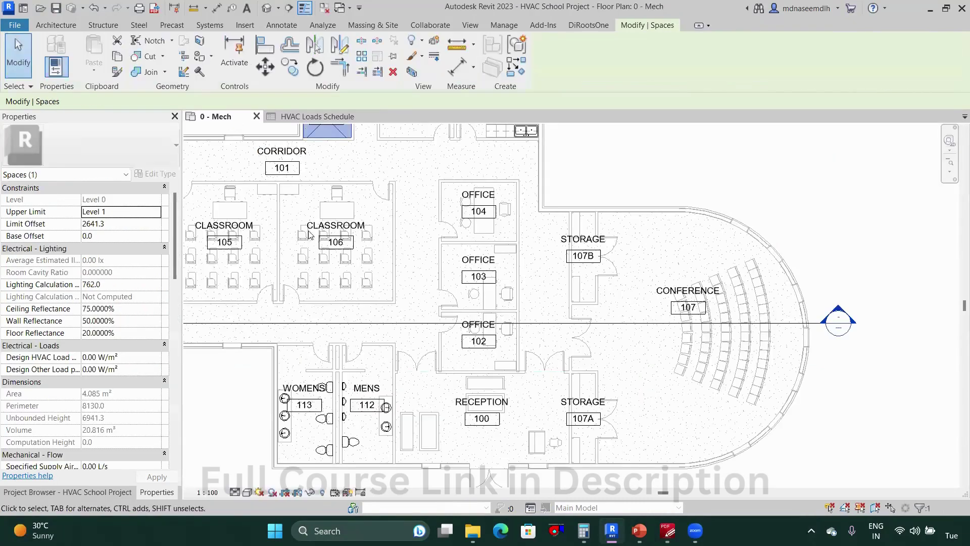
scroll(318, 236, up, 4)
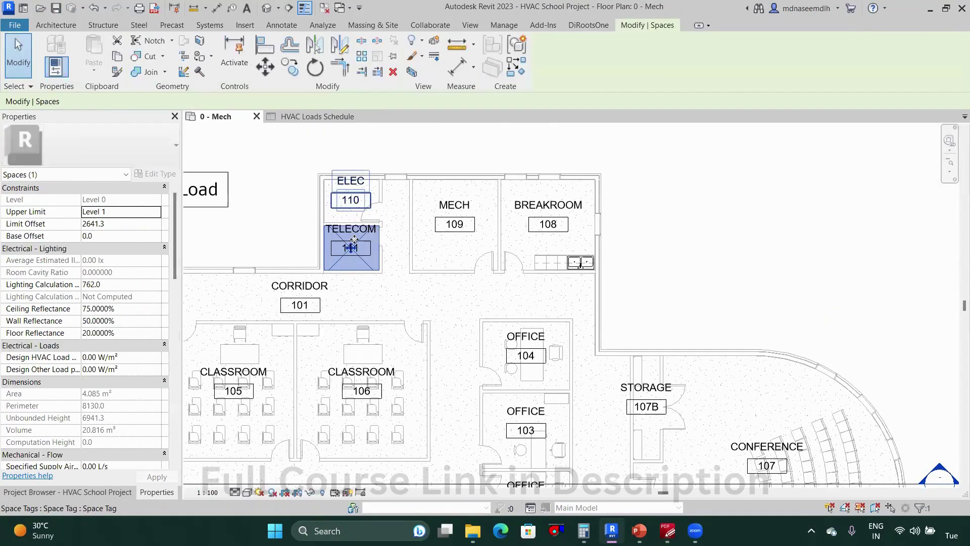
scroll(349, 243, up, 2)
ctrl+click(313, 155)
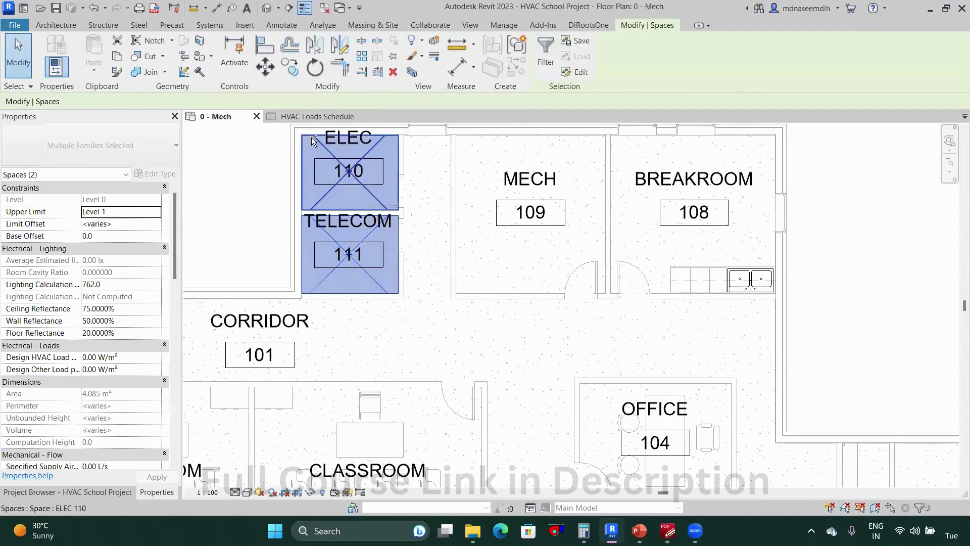
scroll(106, 398, down, 5)
scroll(107, 398, down, 5)
click(157, 371)
click(157, 369)
click(417, 73)
text(Ele)
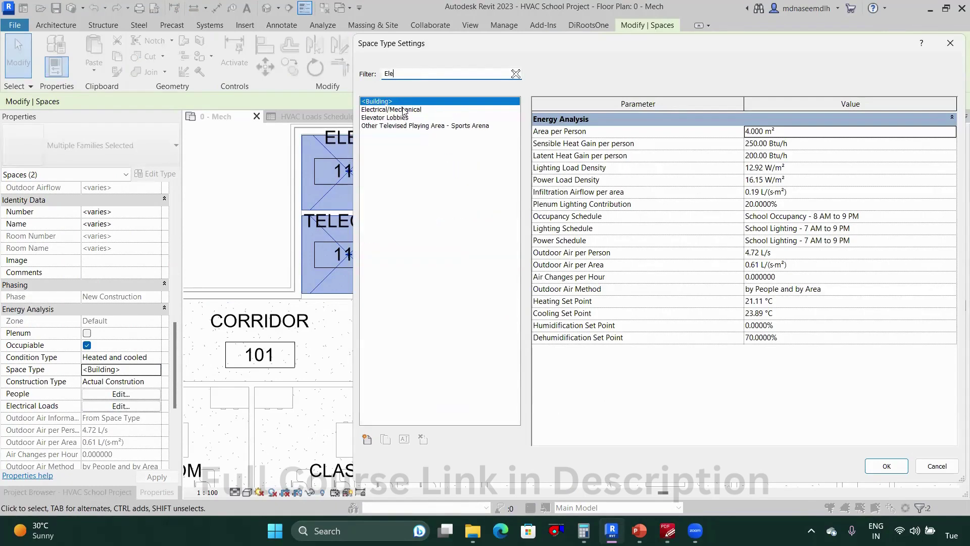
click(405, 110)
click(881, 464)
click(317, 117)
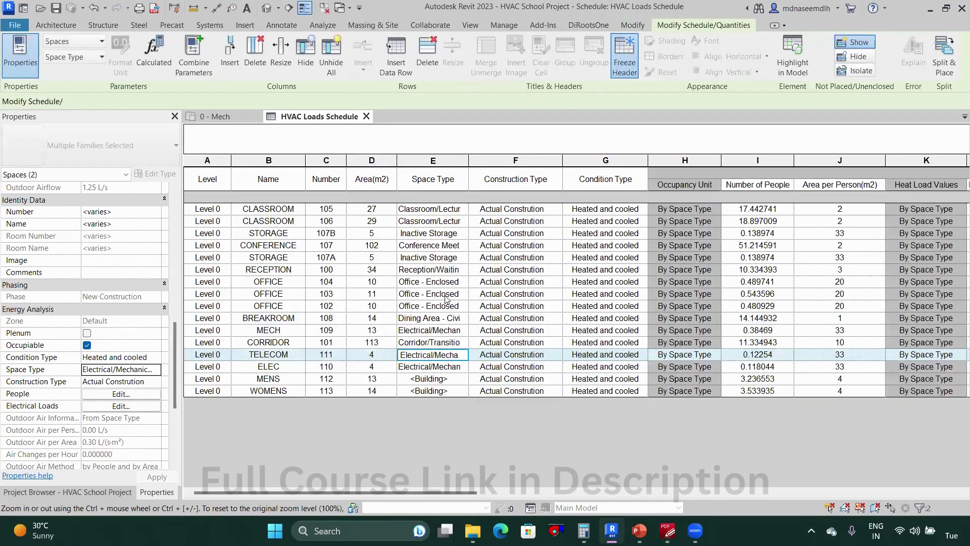
In the 0 - Mech floor plan, set Mens 112 and Womens 113 together to Restrooms and return to the HVAC Loads Schedule.
click(288, 380)
click(227, 117)
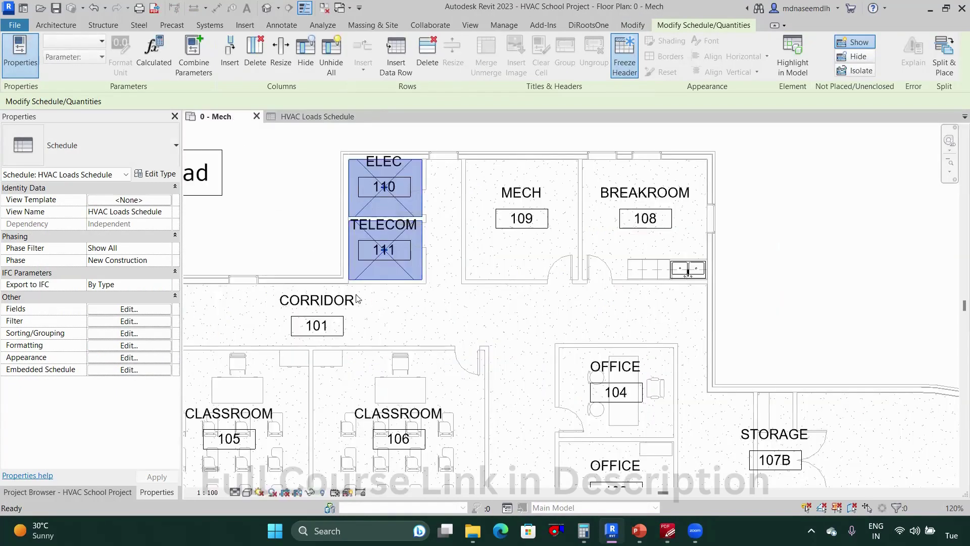
scroll(404, 253, down, 3)
scroll(412, 313, up, 3)
scroll(411, 313, up, 2)
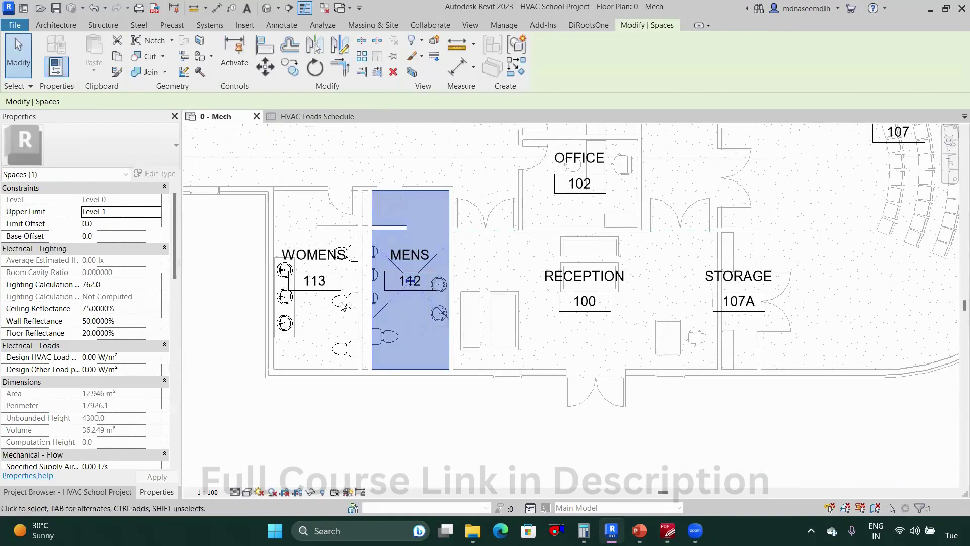
ctrl+click(313, 324)
scroll(95, 267, down, 10)
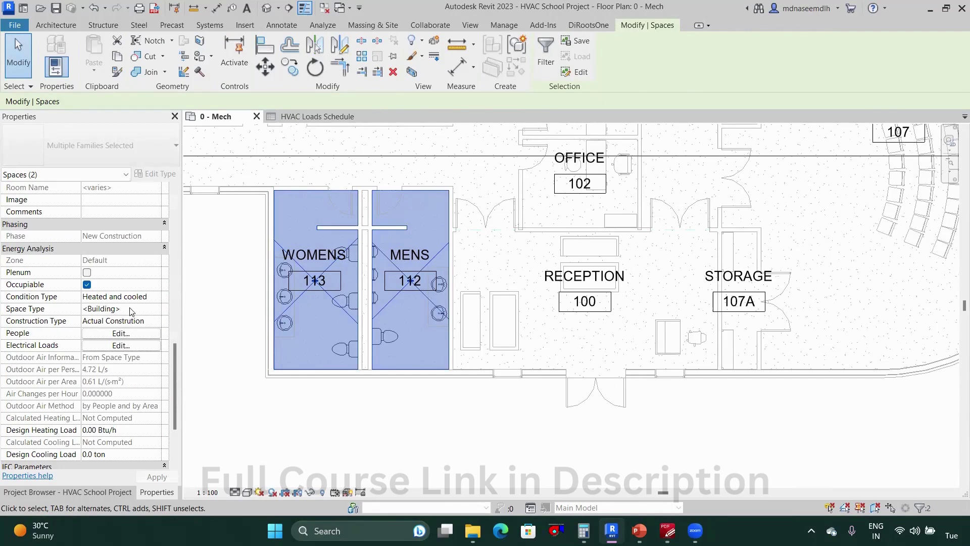
click(139, 310)
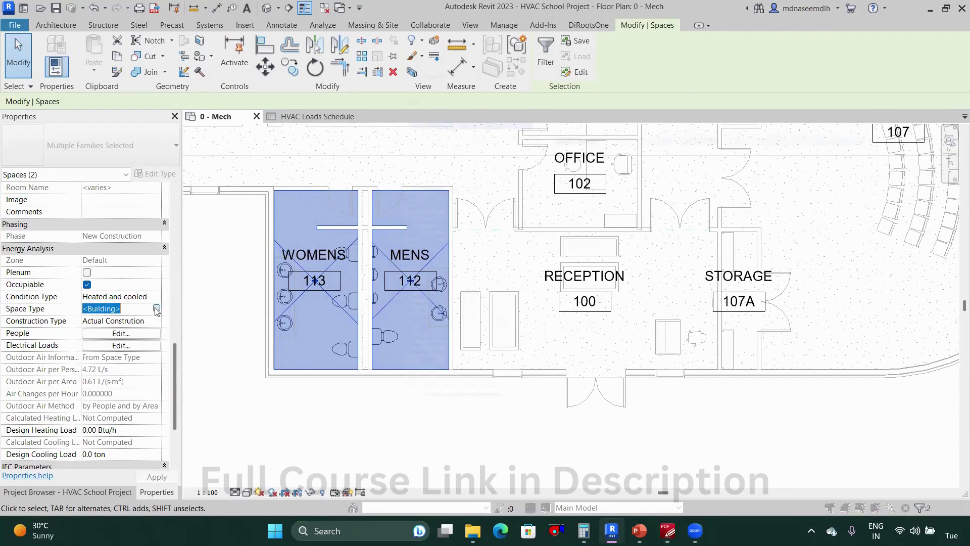
click(157, 310)
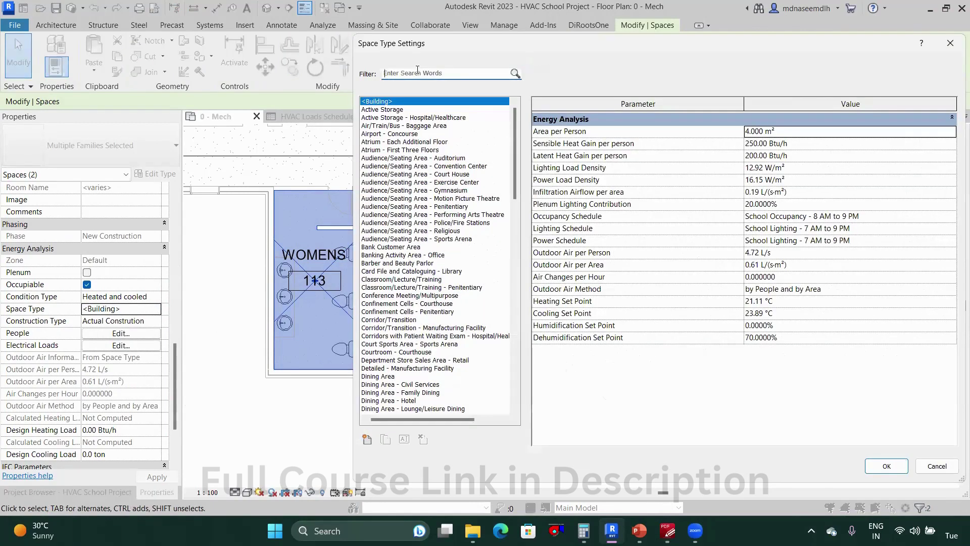
text(rest)
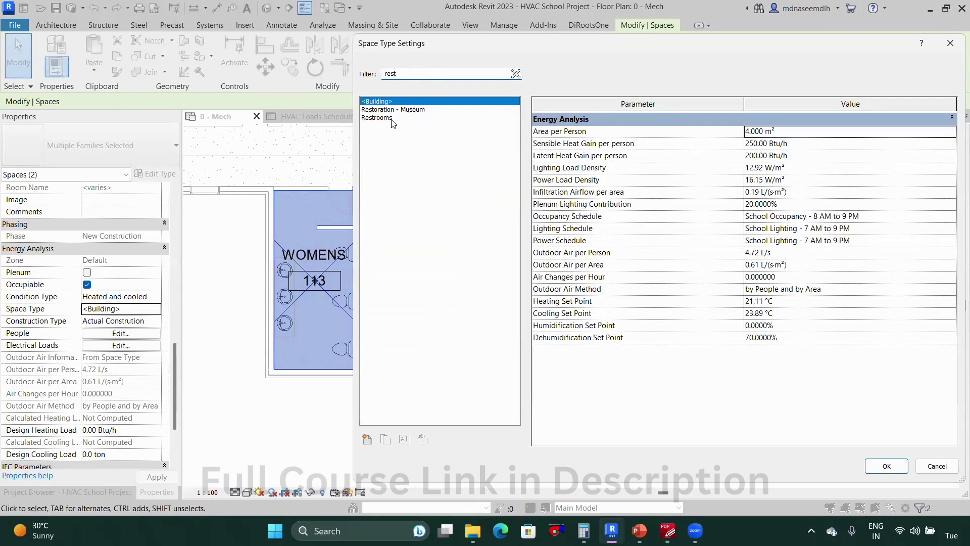
click(392, 117)
click(873, 467)
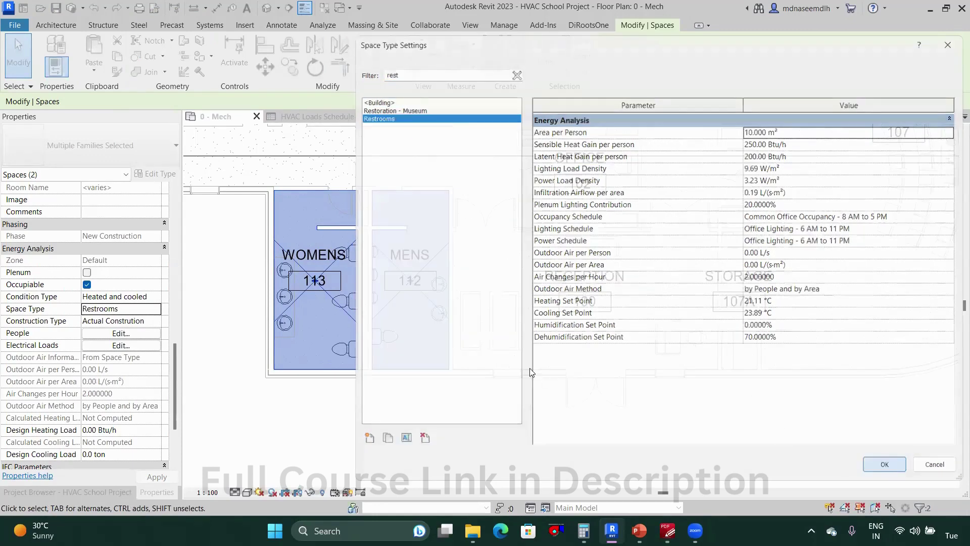
click(340, 117)
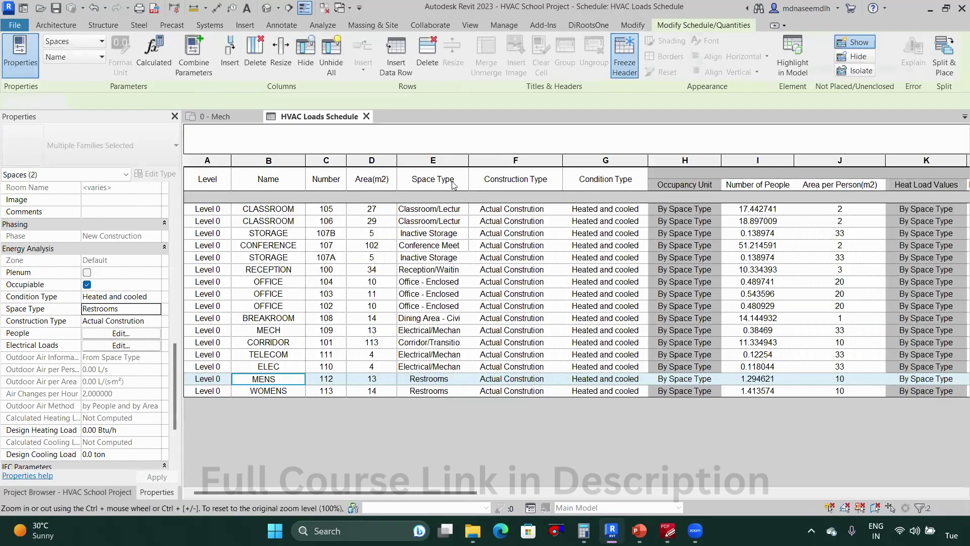
Widen the schedule's Space Type column and check the entries for Conference 107, Reception 100 and Office 104.
drag(469, 160, 517, 158)
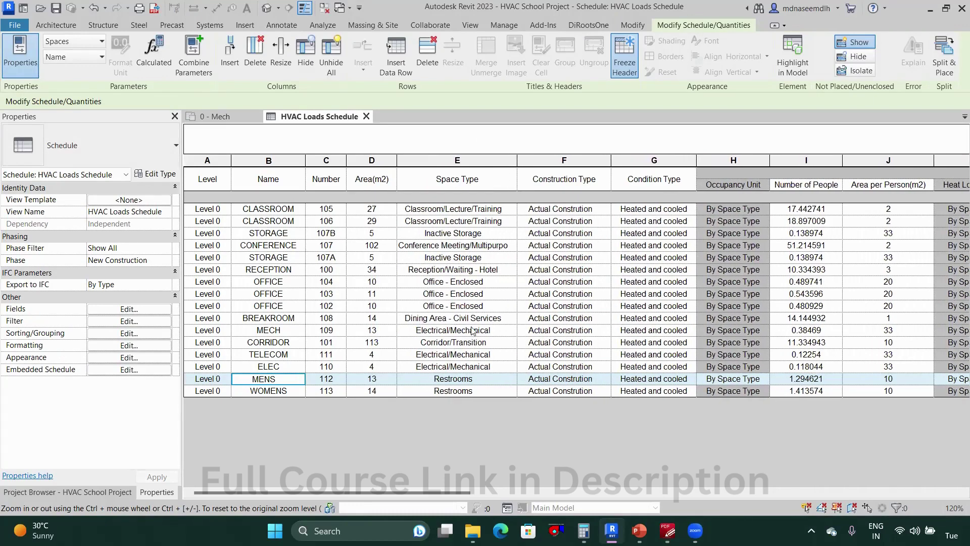
click(472, 245)
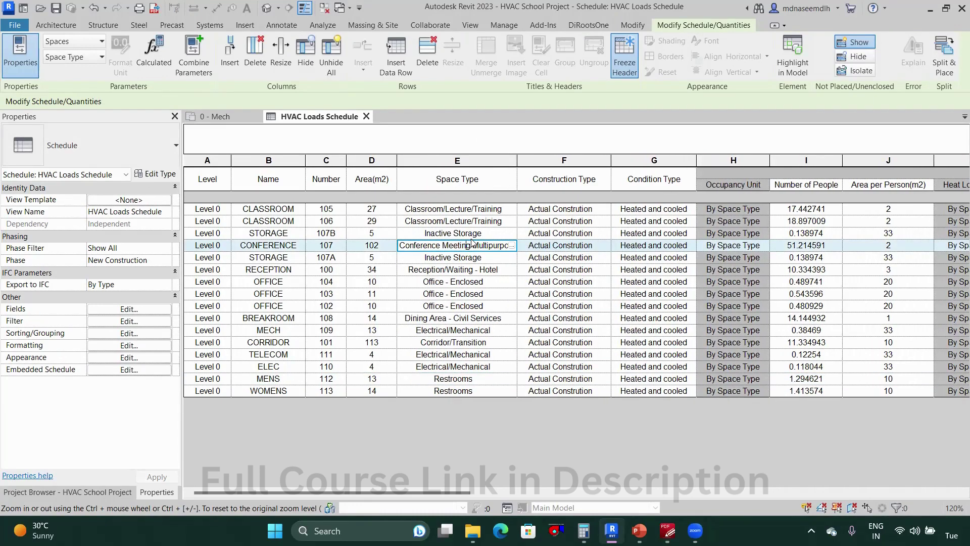
click(507, 272)
click(507, 283)
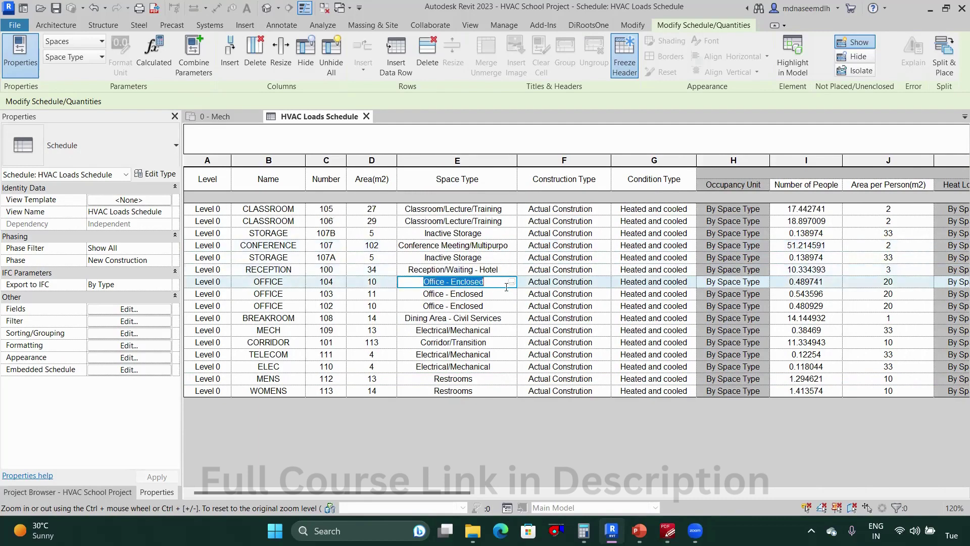
Check the Office - Enclosed space type settings for Office 104 and review the schedule's people and lighting load columns.
click(511, 282)
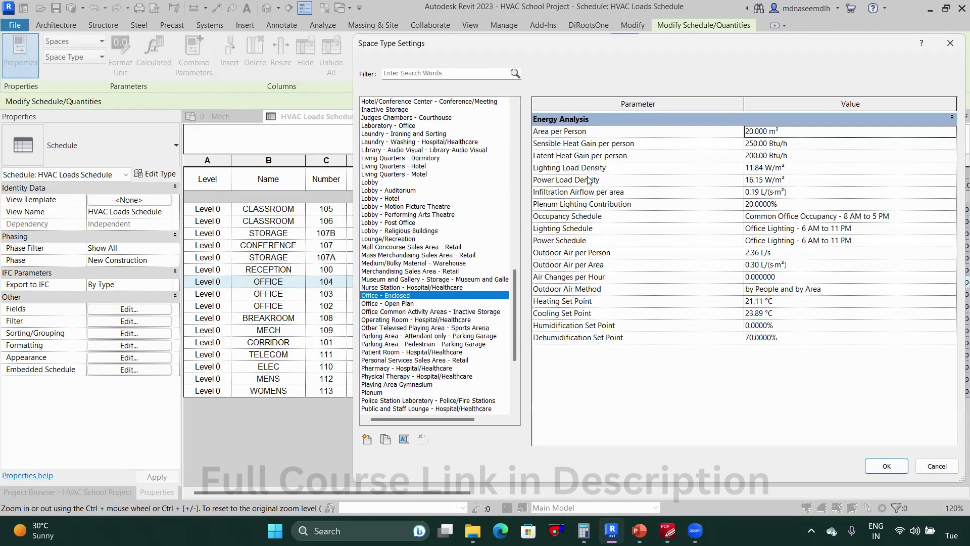
click(867, 466)
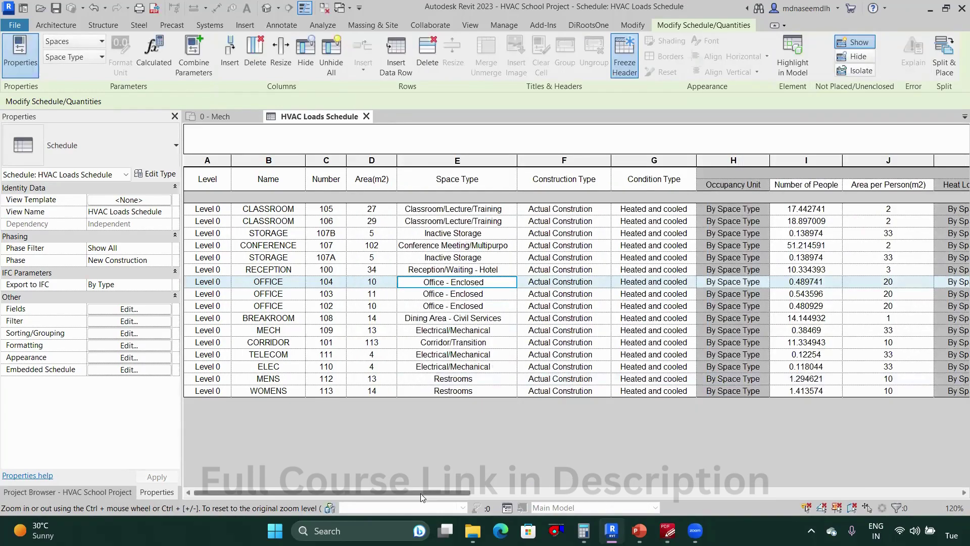
drag(421, 494, 723, 485)
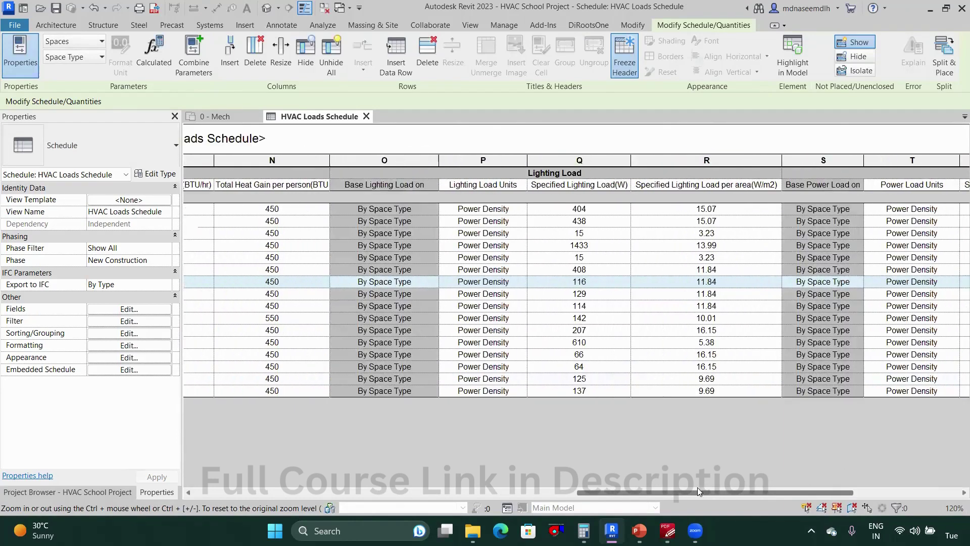
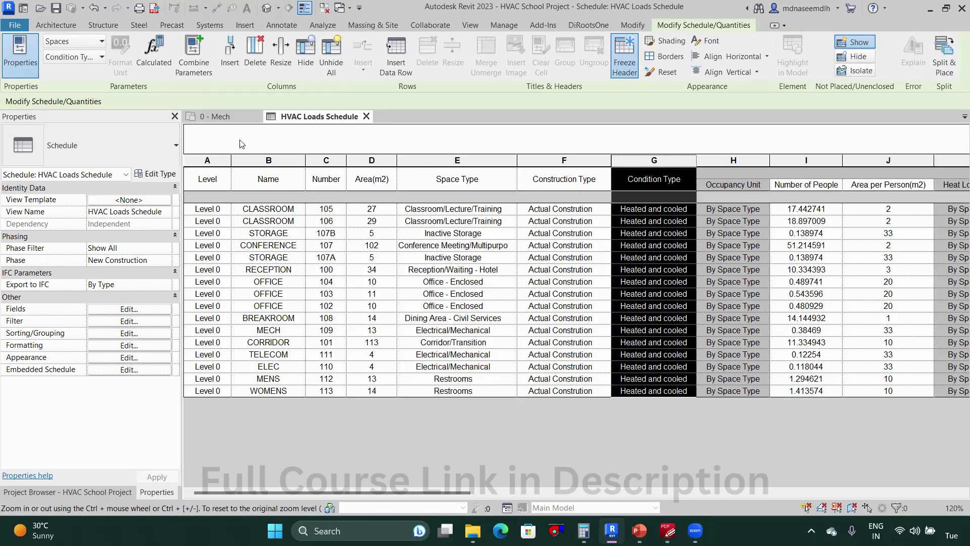
In the 0 - Mech floor plan, set the Condition Type of all spaces to Cooled and return to the HVAC Loads Schedule.
click(215, 117)
scroll(537, 364, down, 5)
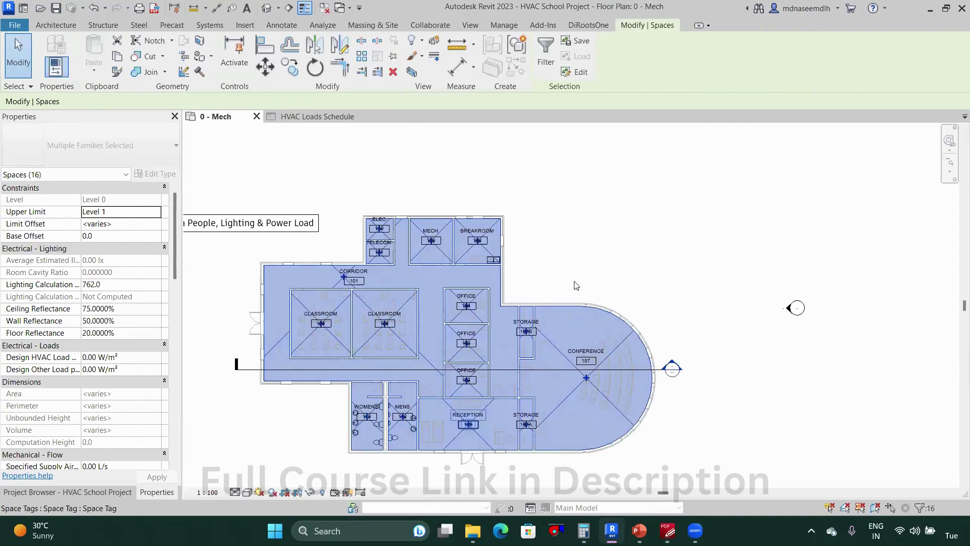
scroll(498, 315, down, 1)
scroll(106, 429, down, 10)
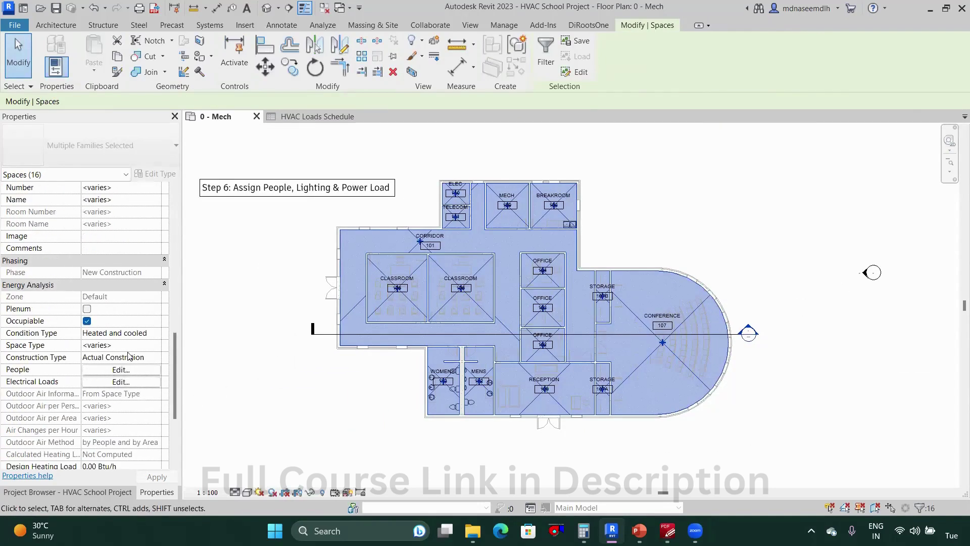
click(154, 332)
click(157, 356)
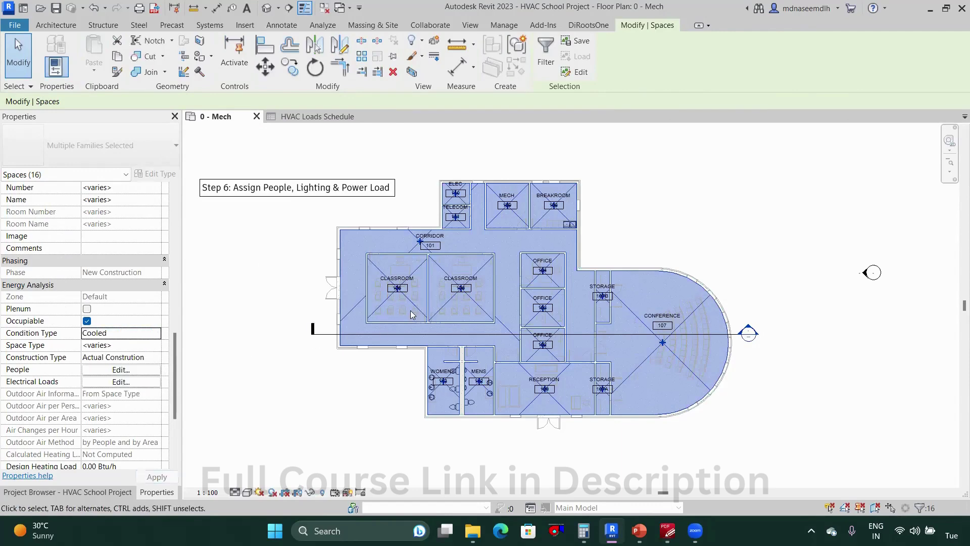
click(316, 118)
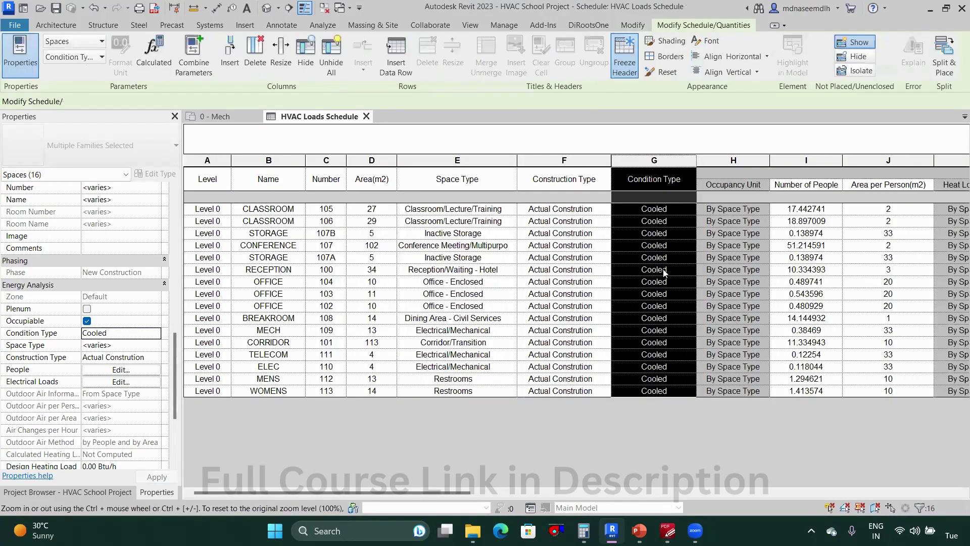
click(657, 428)
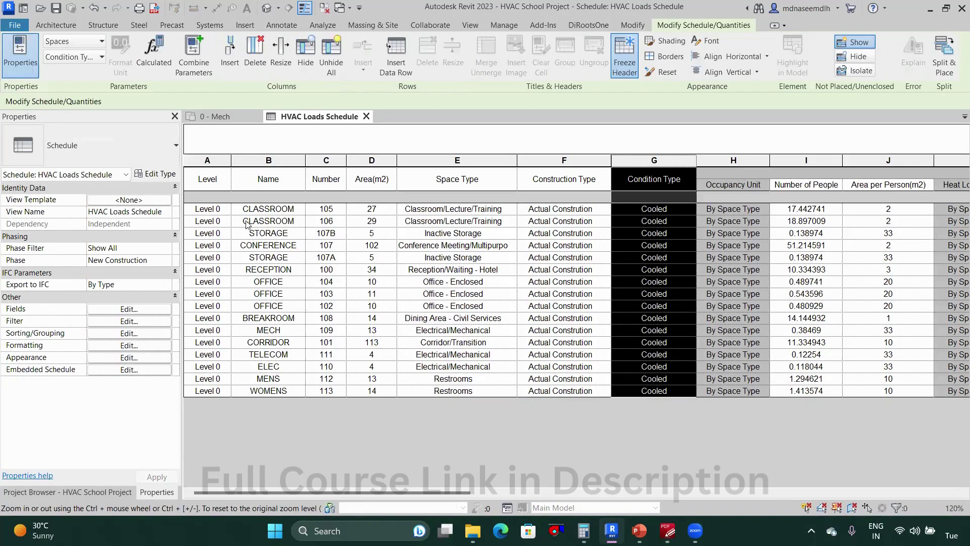
Set the Condition Type of Storage 107B and Storage 107A to Unconditioned in the schedule.
click(261, 210)
click(268, 233)
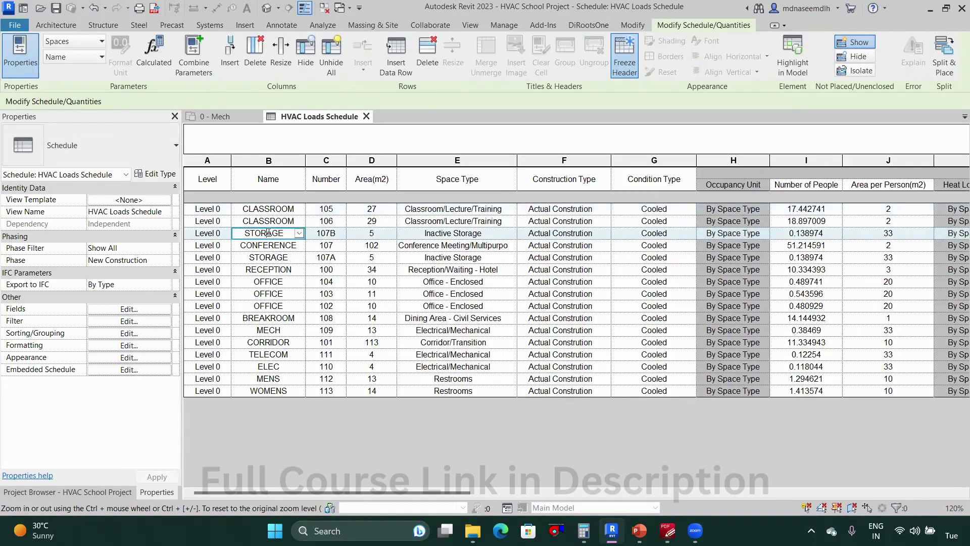
click(672, 235)
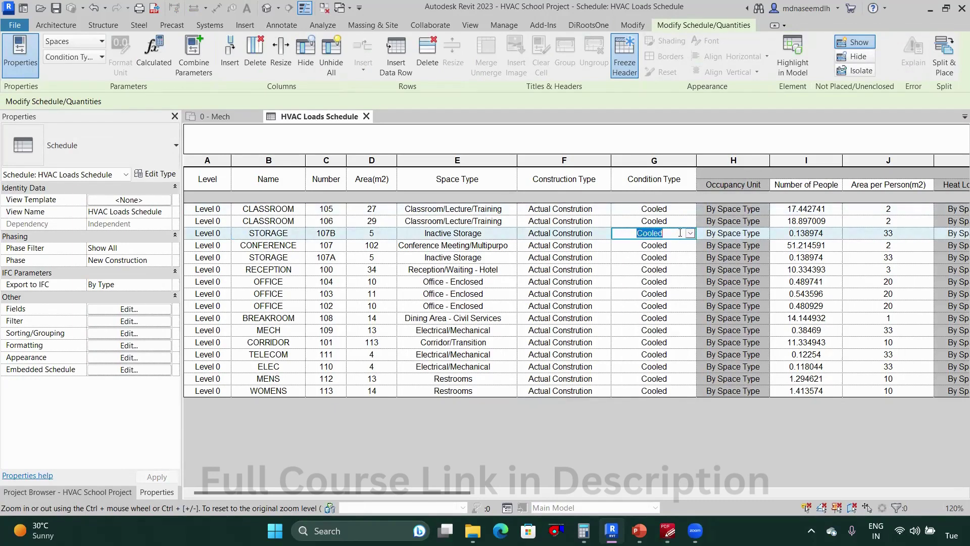
click(689, 234)
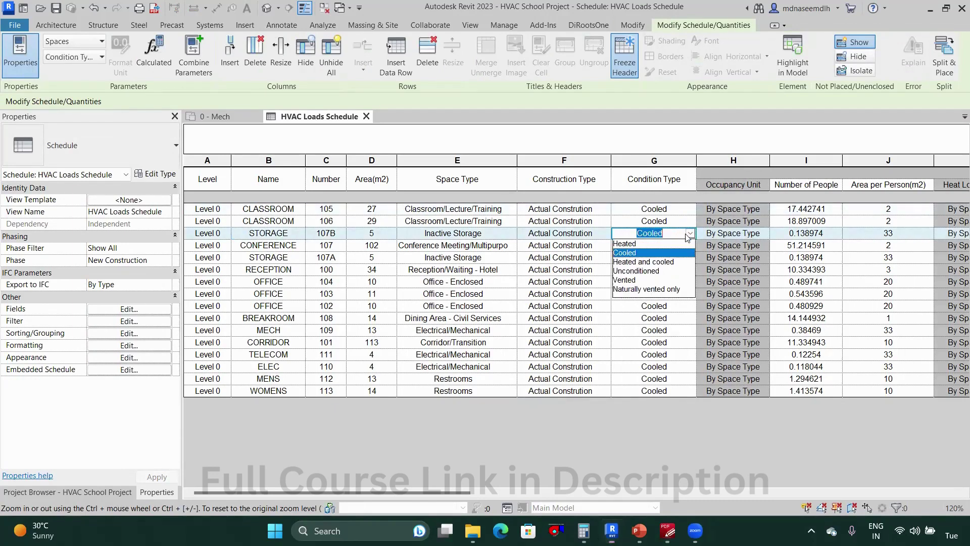
click(645, 271)
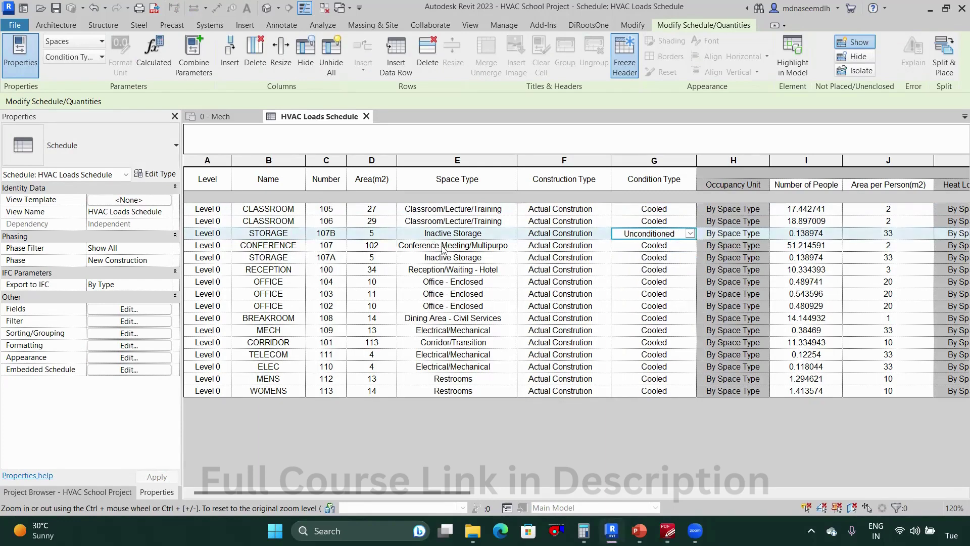
click(298, 261)
click(690, 259)
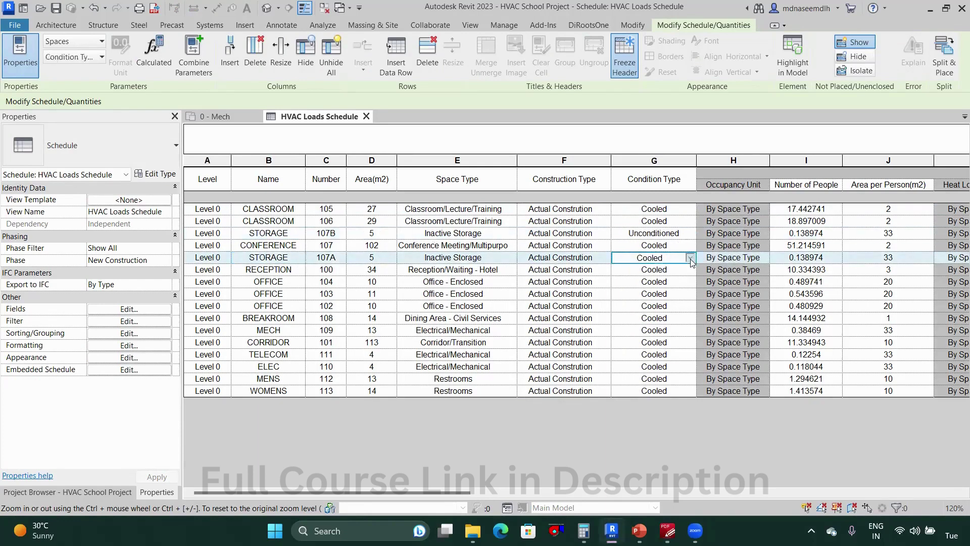
click(690, 257)
click(638, 297)
Set Mech 109's Condition Type to Naturally vented only and widen the Condition Type column to fit it.
click(270, 272)
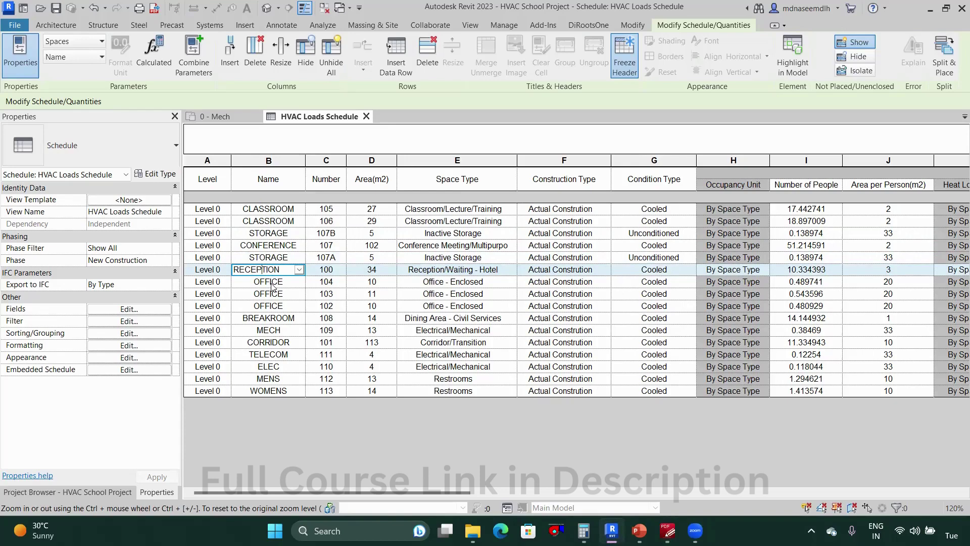
click(281, 331)
click(692, 332)
click(690, 330)
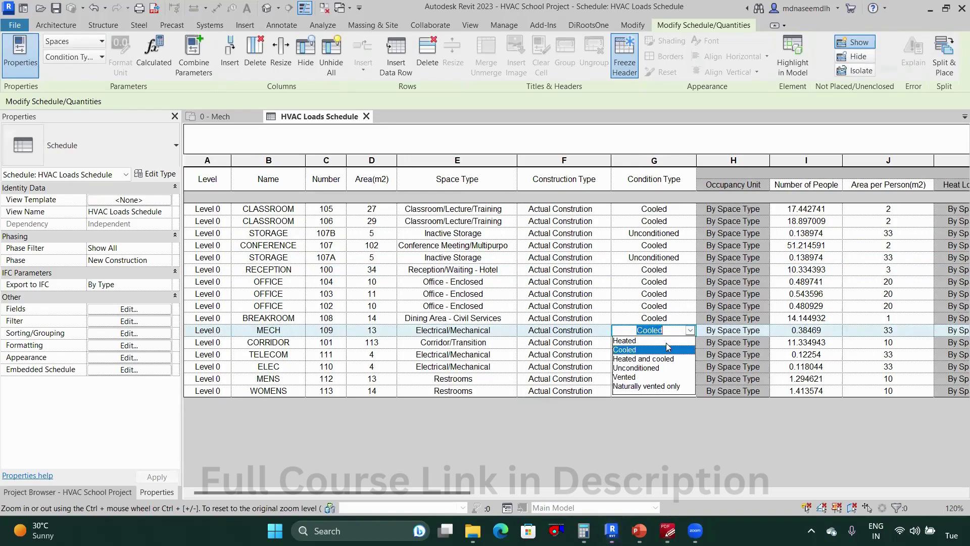
click(639, 386)
drag(697, 161, 709, 161)
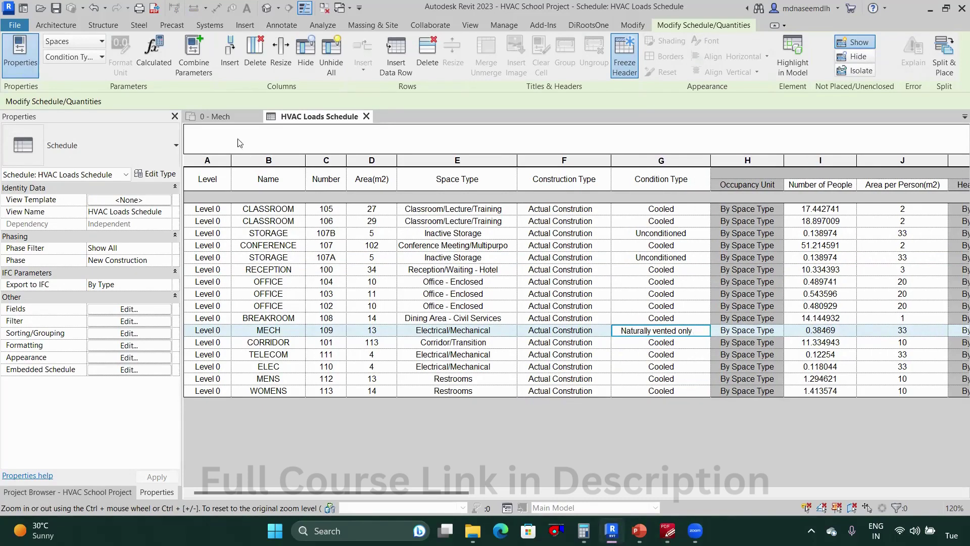
Examine the exterior wall of Mech 109 in the 0 - Mech floor plan and return to the HVAC Loads Schedule.
click(213, 117)
scroll(514, 175, up, 3)
scroll(514, 176, up, 3)
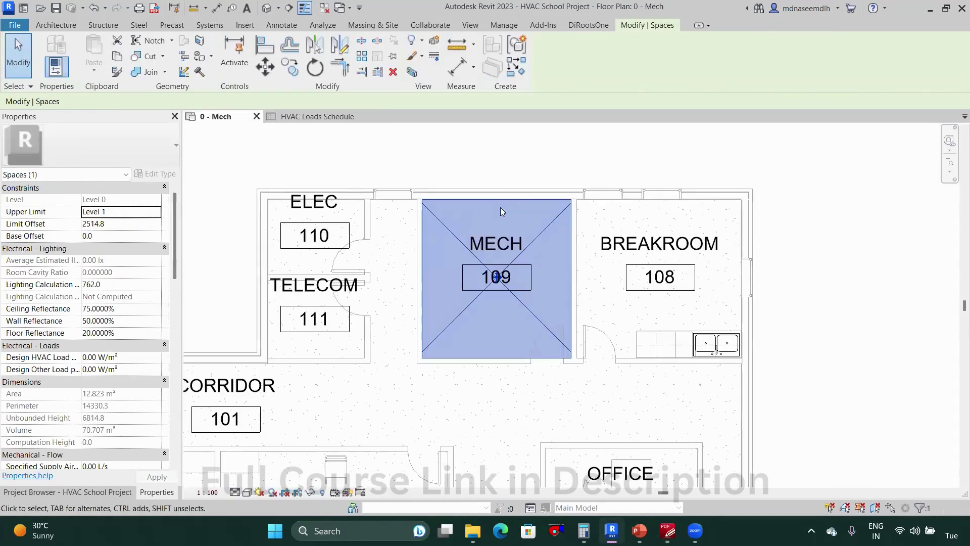
scroll(493, 206, up, 2)
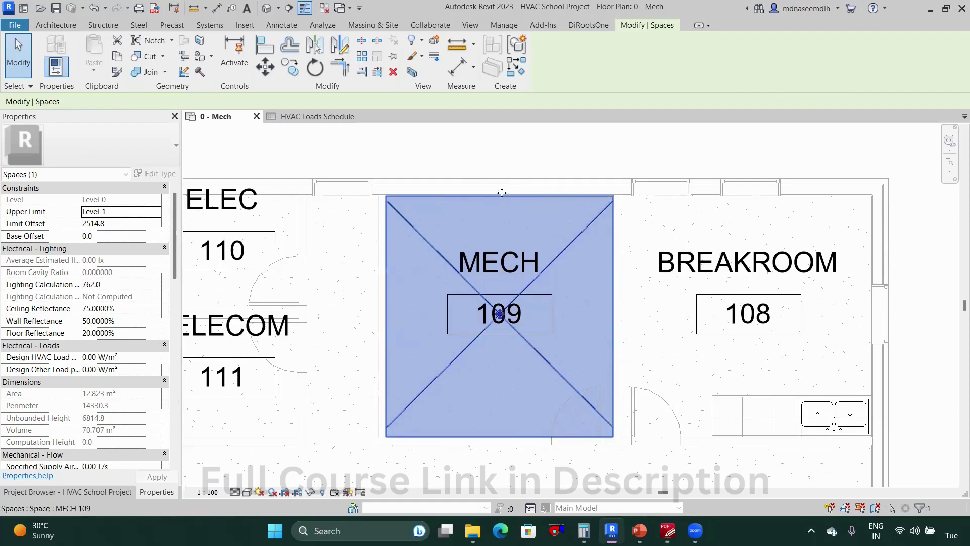
scroll(496, 216, down, 1)
scroll(497, 216, down, 2)
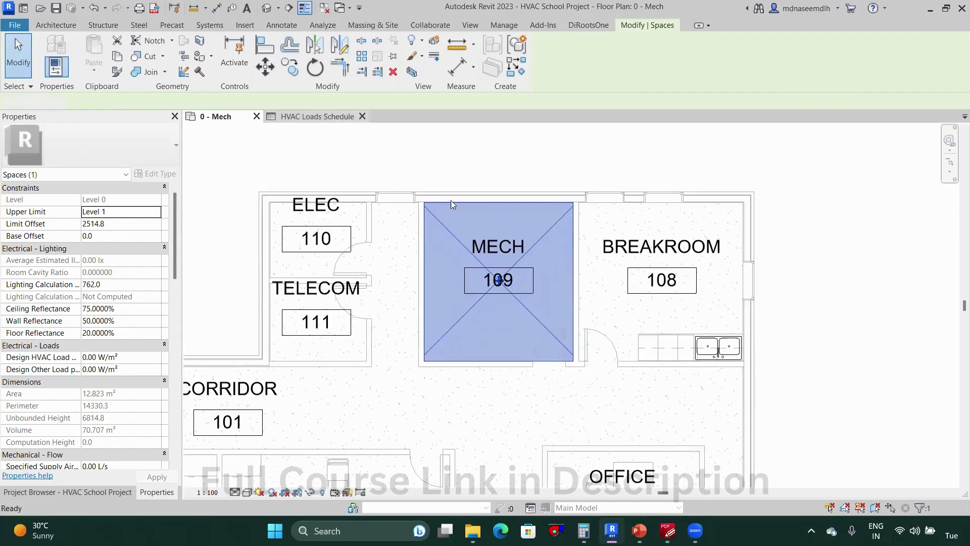
click(324, 117)
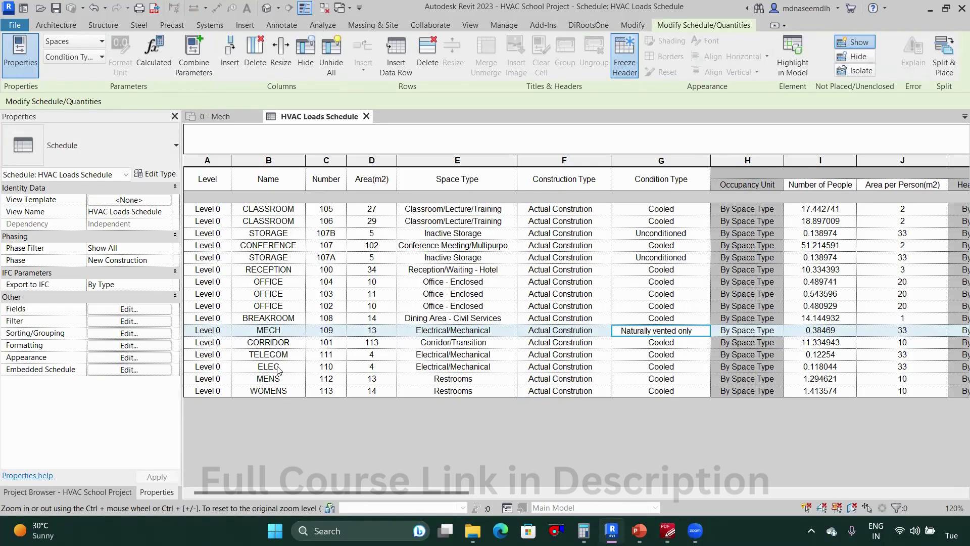
Set the Condition Type of Mens 112 and Womens 113 to Vented in the schedule.
click(281, 380)
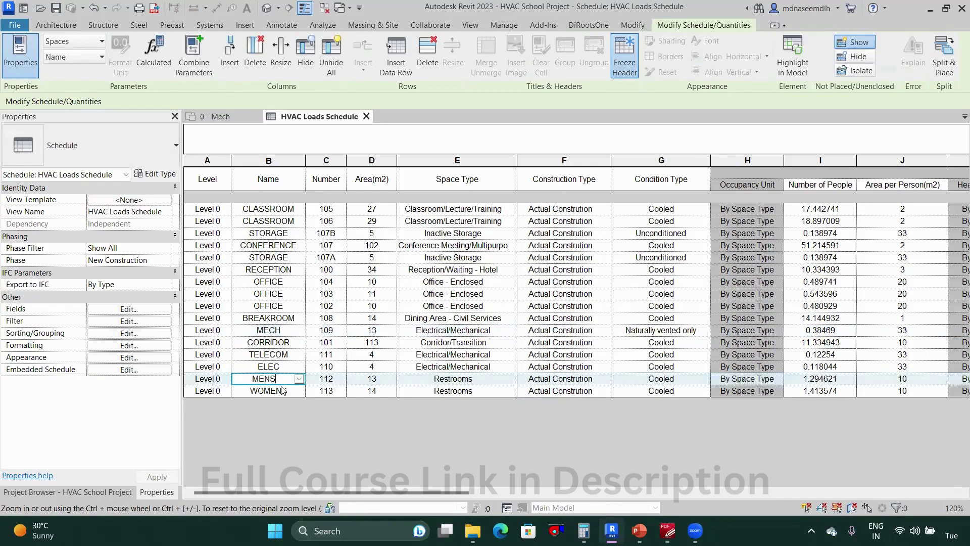
click(682, 380)
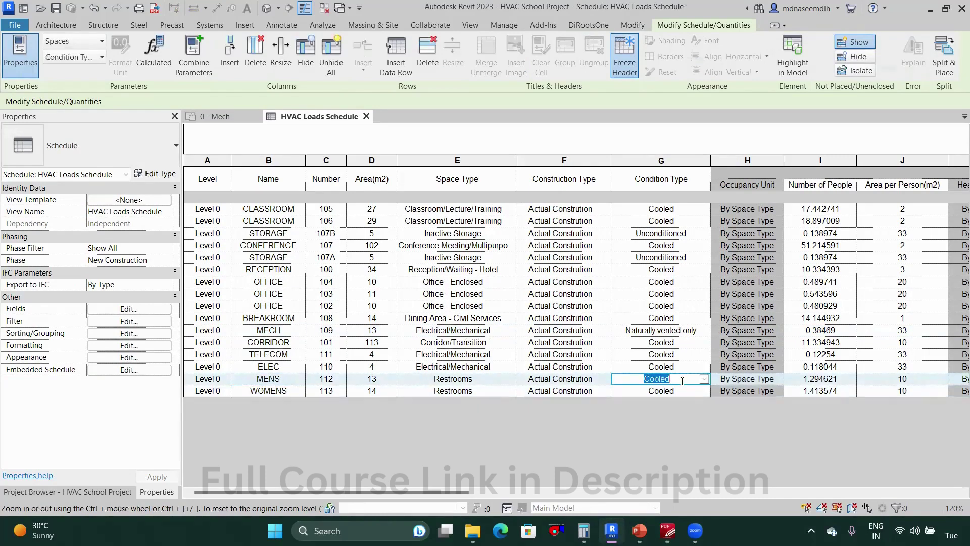
click(704, 378)
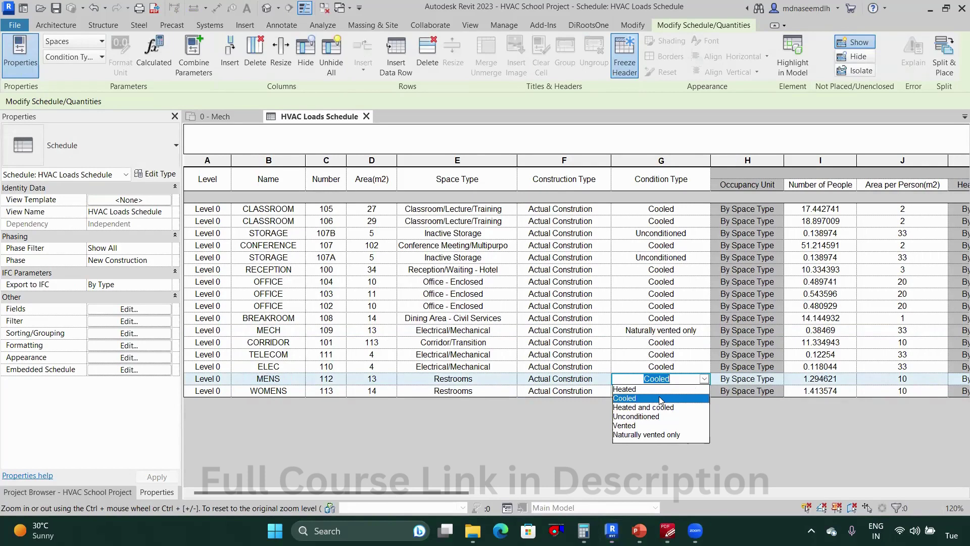
click(627, 425)
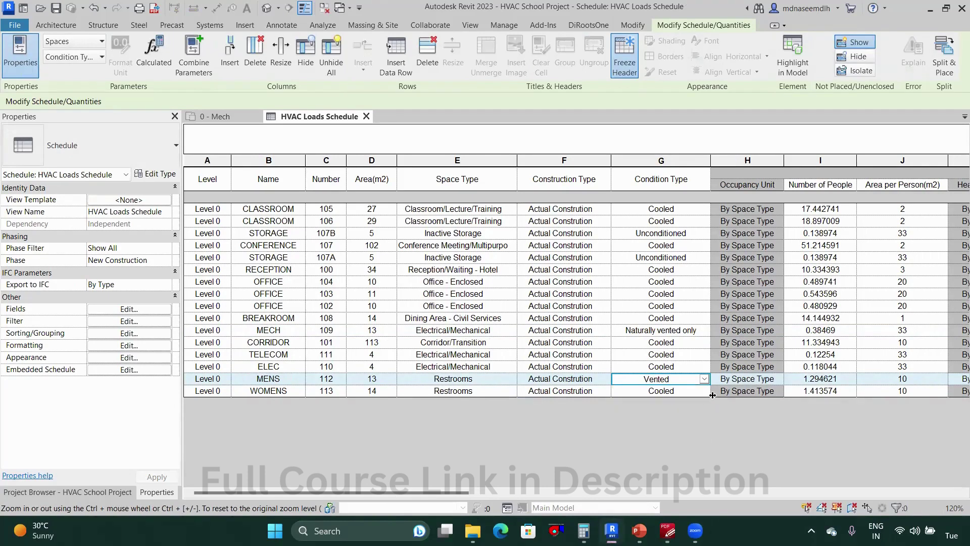
click(705, 394)
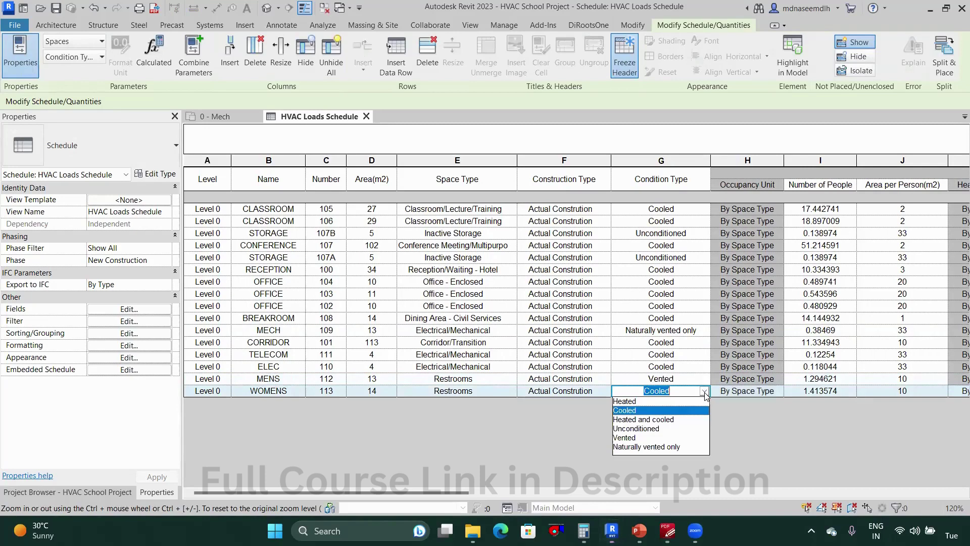
click(638, 438)
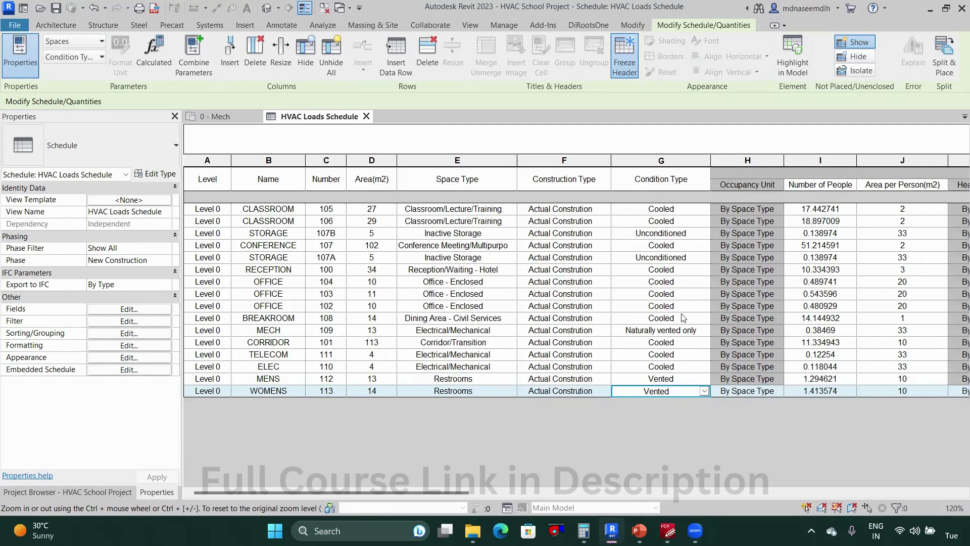
click(650, 258)
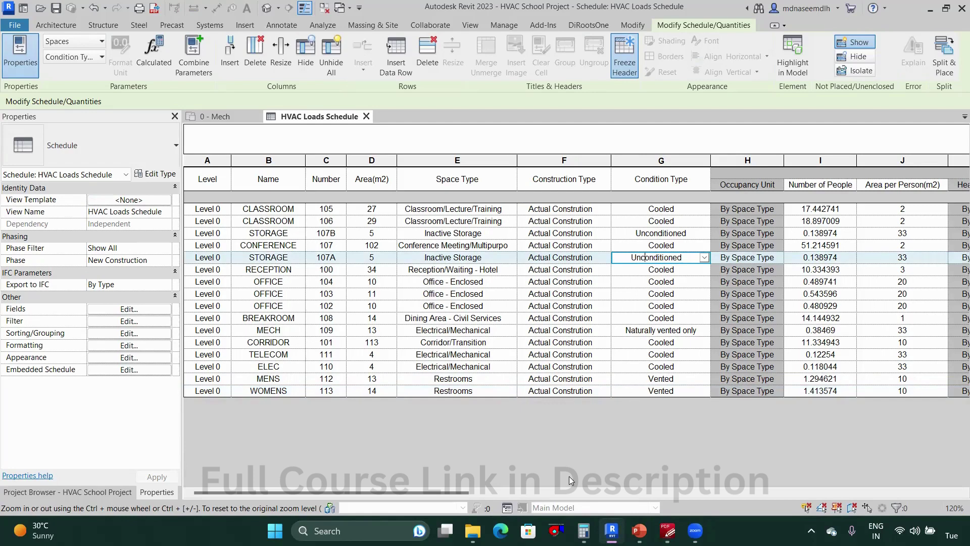
Try Number of people as the Occupancy Unit of Classroom 105 and restore it to By Space Type.
drag(453, 491, 622, 480)
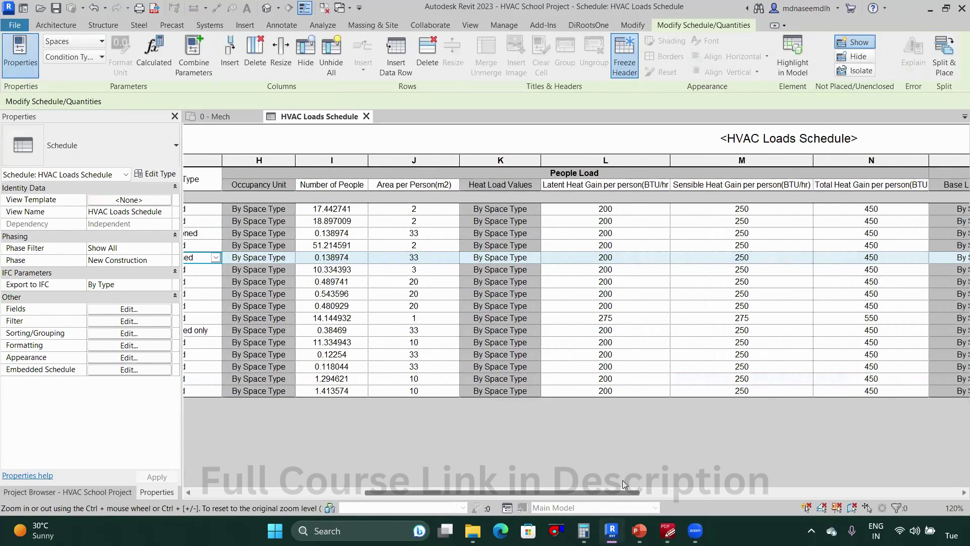
click(335, 210)
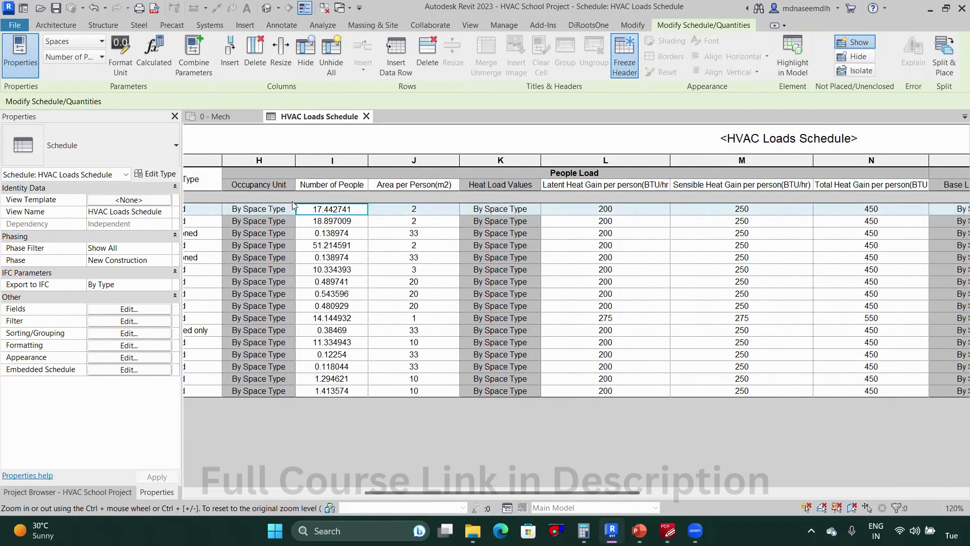
click(279, 210)
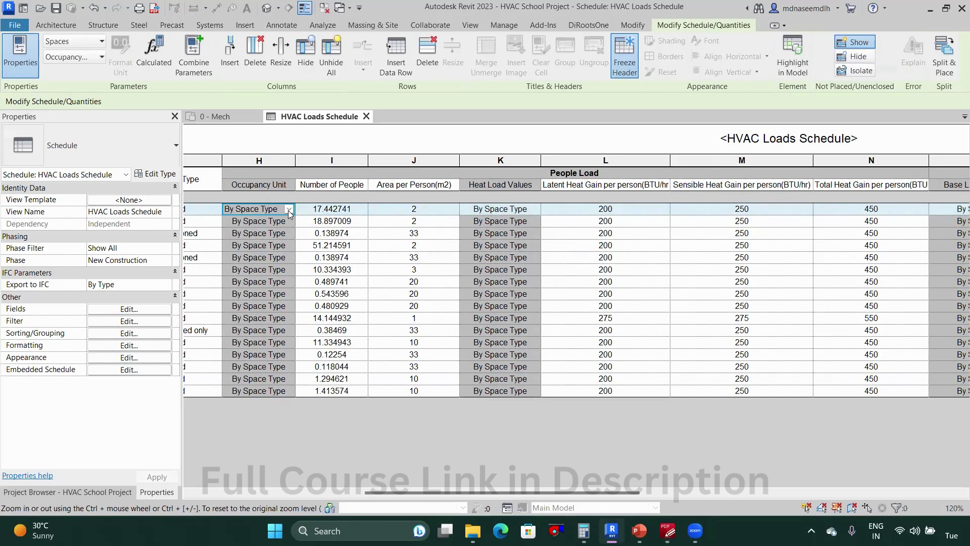
click(289, 210)
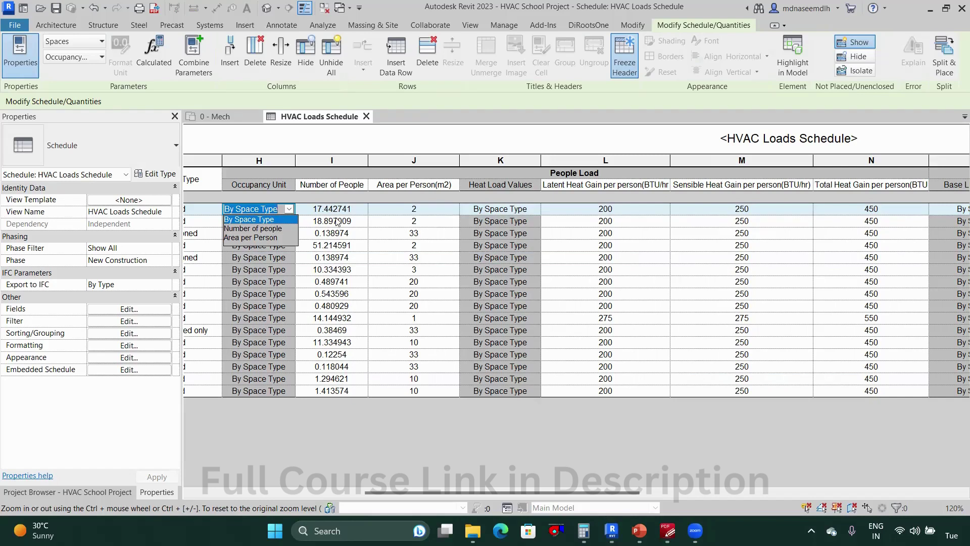
click(351, 211)
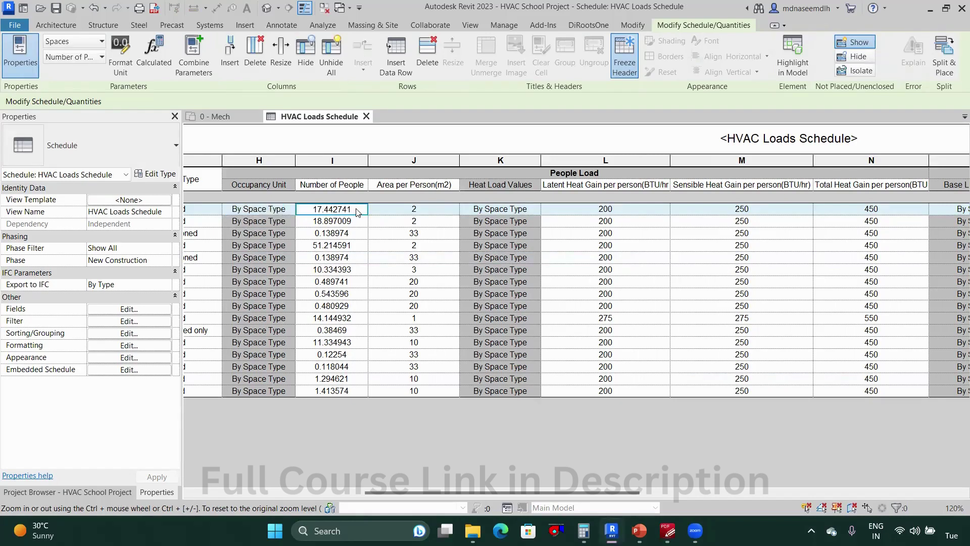
click(286, 210)
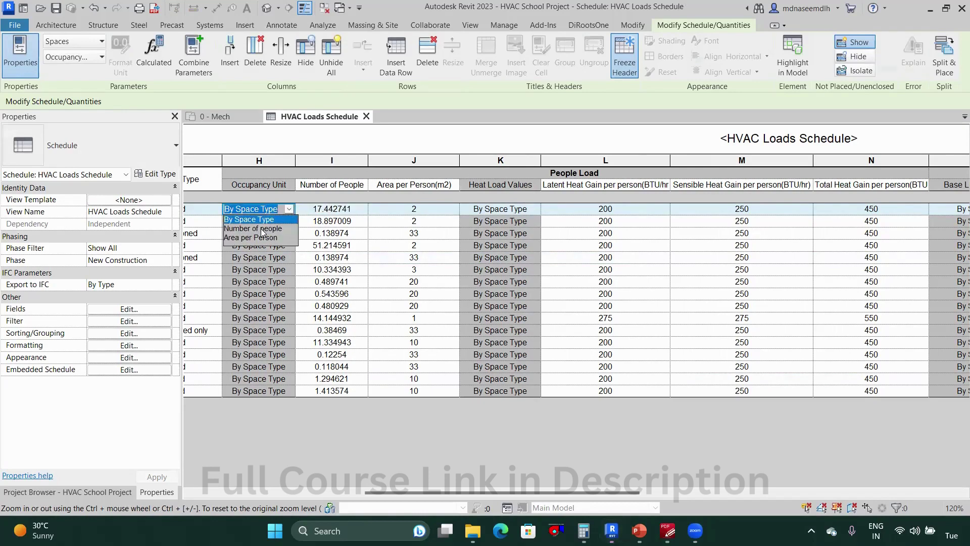
click(263, 230)
click(334, 208)
drag(351, 209, 302, 211)
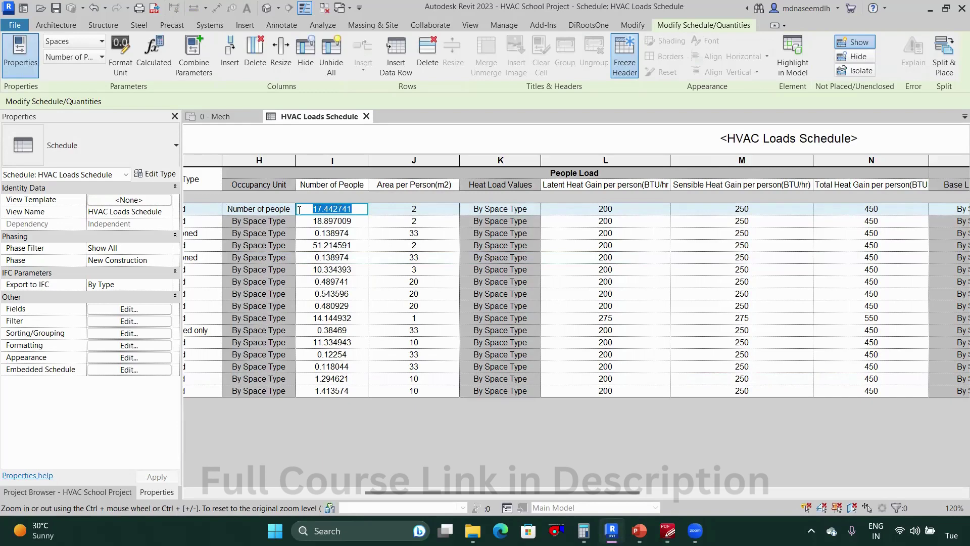
click(289, 209)
click(262, 221)
Open the 0 - Mech floor plan and examine the overall layout and furniture of the spaces.
drag(440, 492, 271, 495)
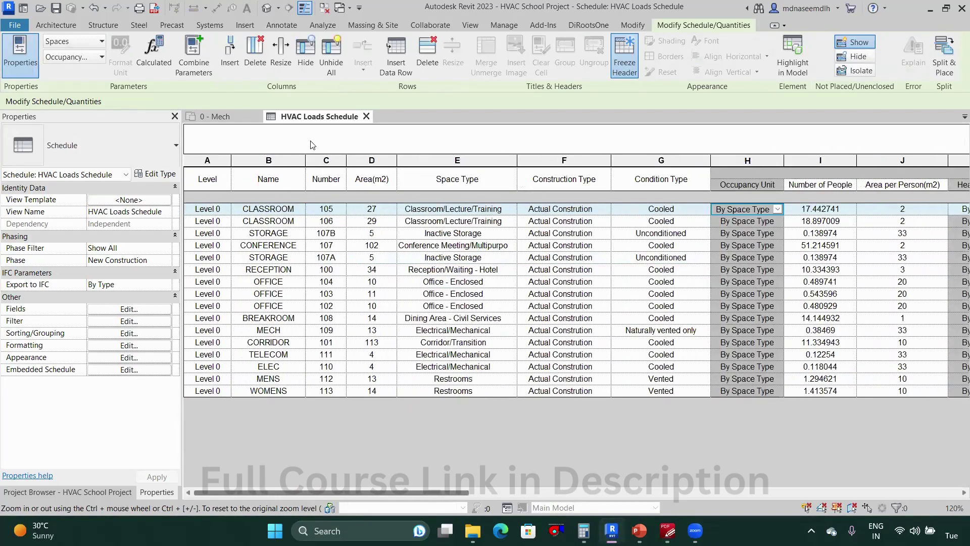
click(238, 116)
scroll(384, 288, down, 4)
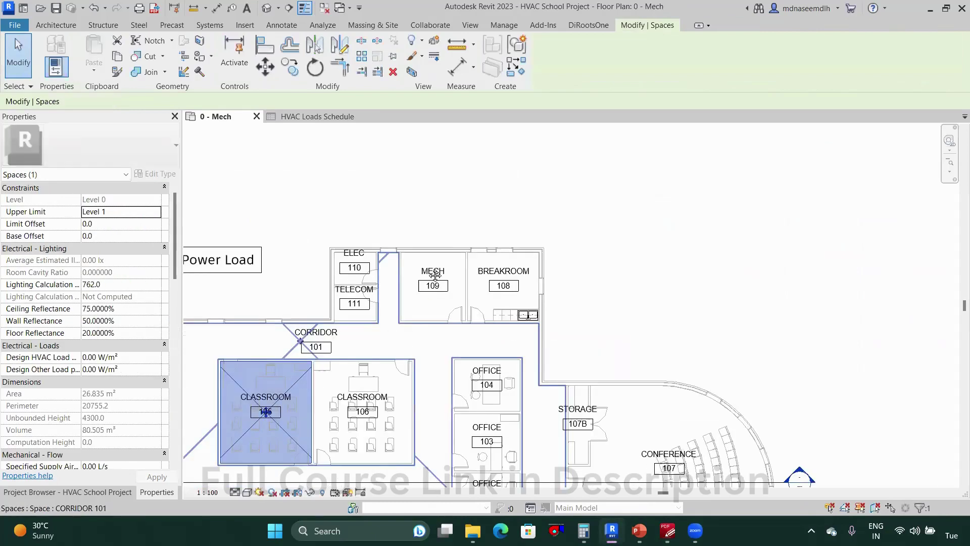
key(z)
key(f)
click(661, 214)
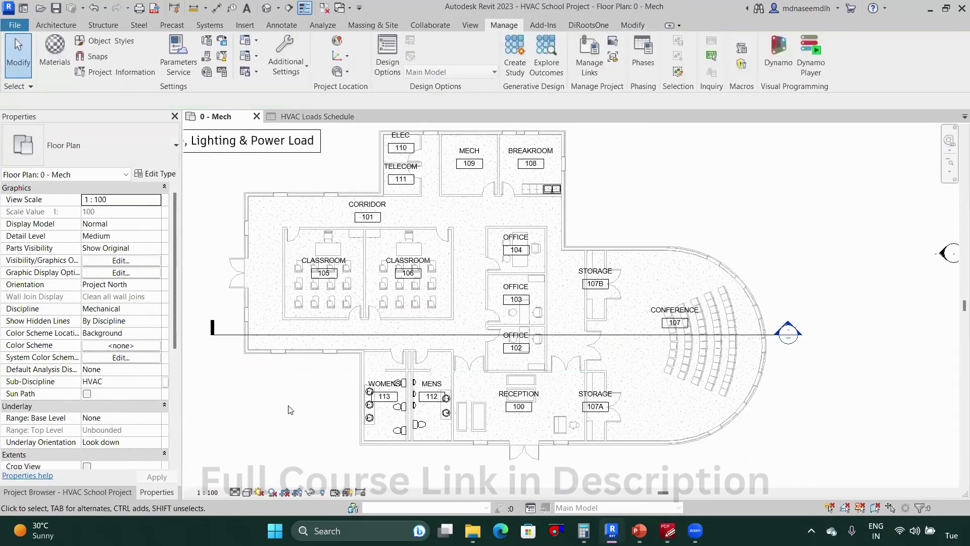
scroll(414, 388, up, 2)
scroll(374, 317, down, 2)
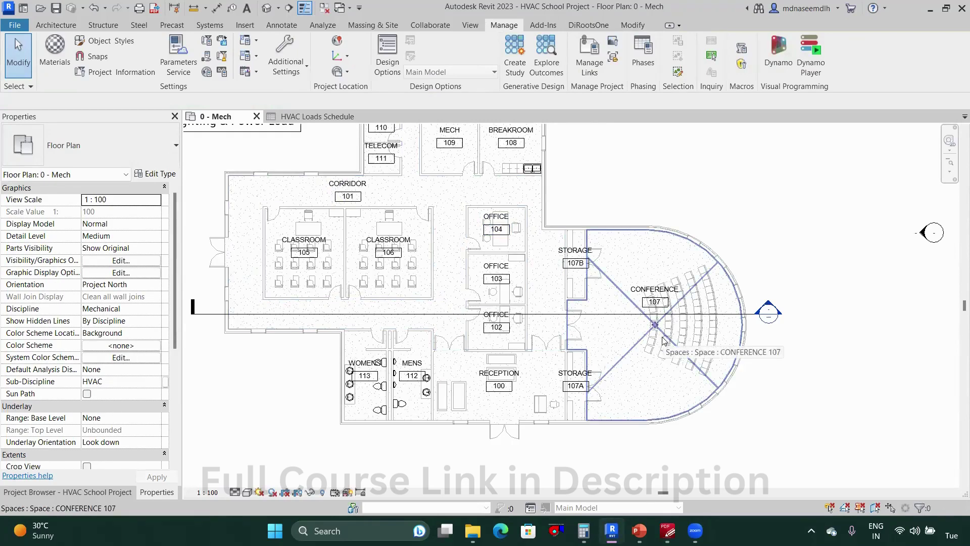
scroll(454, 384, up, 2)
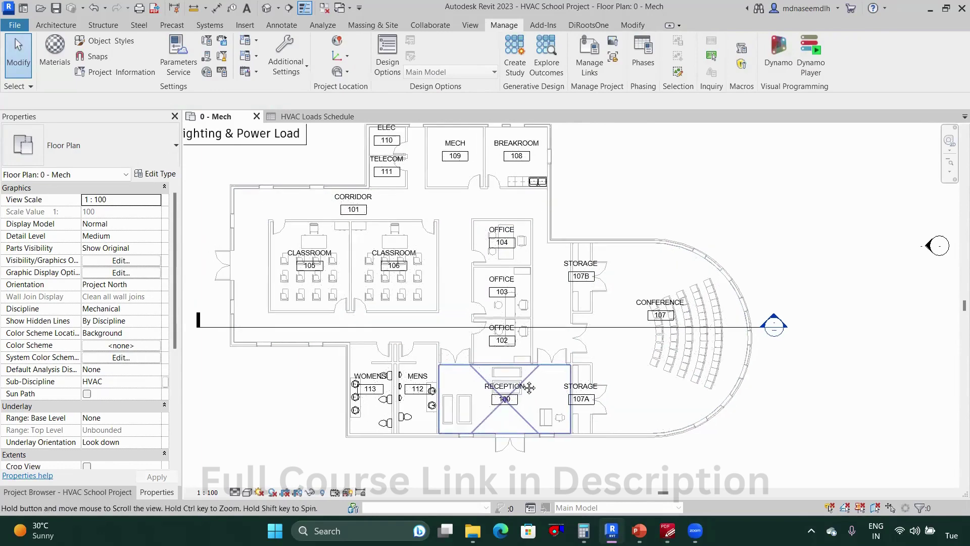
scroll(384, 299, down, 2)
middle_drag(472, 375, 560, 374)
middle_drag(572, 330, 608, 330)
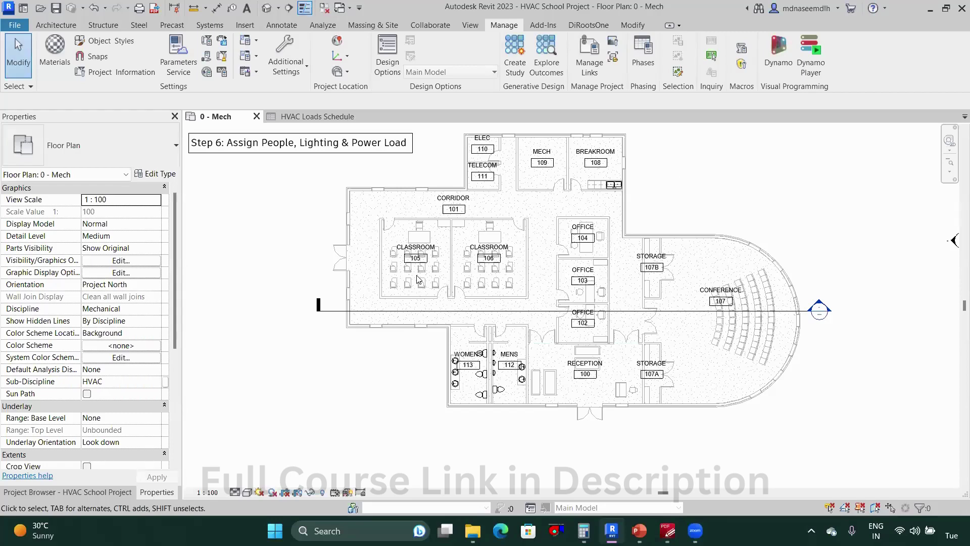
Count the student and teacher seats in Classroom 105 and Classroom 106 on the floor plan.
scroll(414, 274, up, 4)
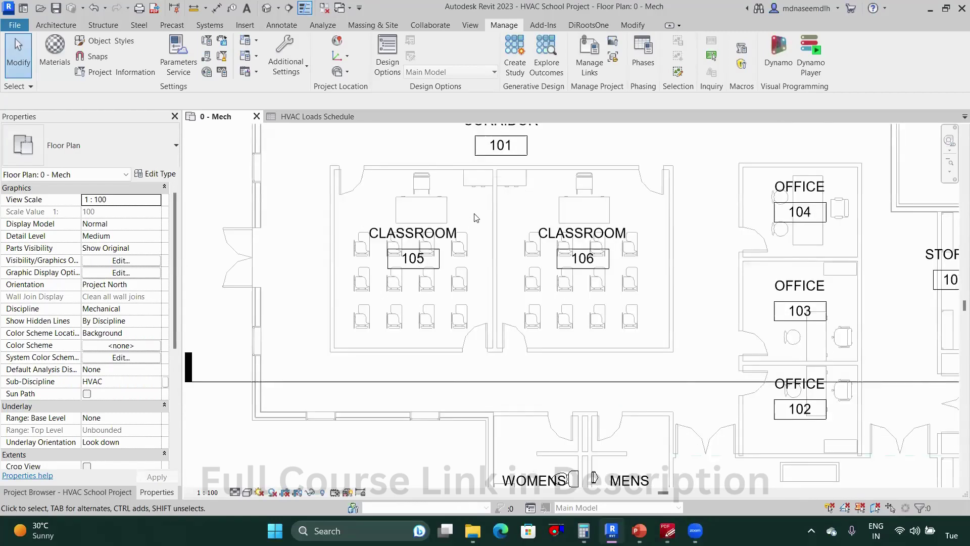
scroll(474, 231, down, 2)
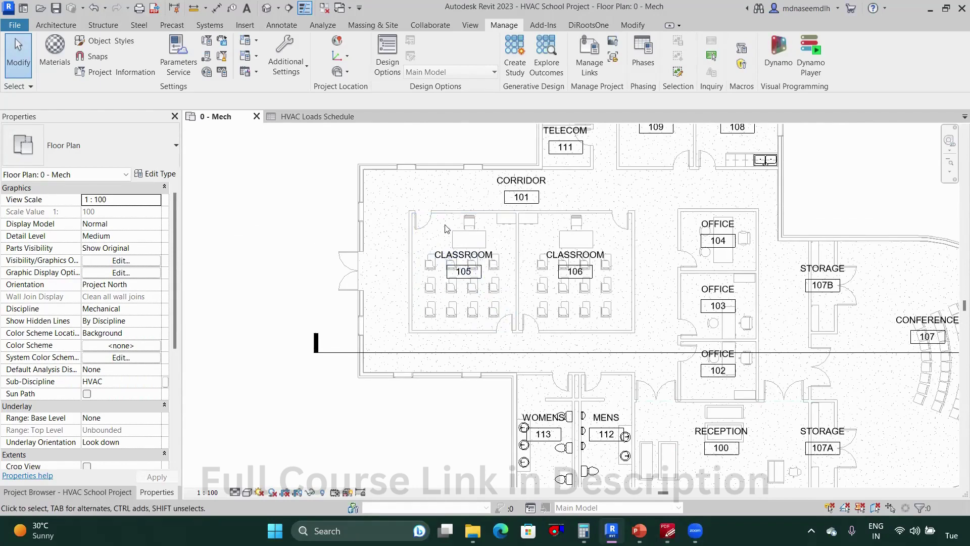
scroll(471, 238, up, 1)
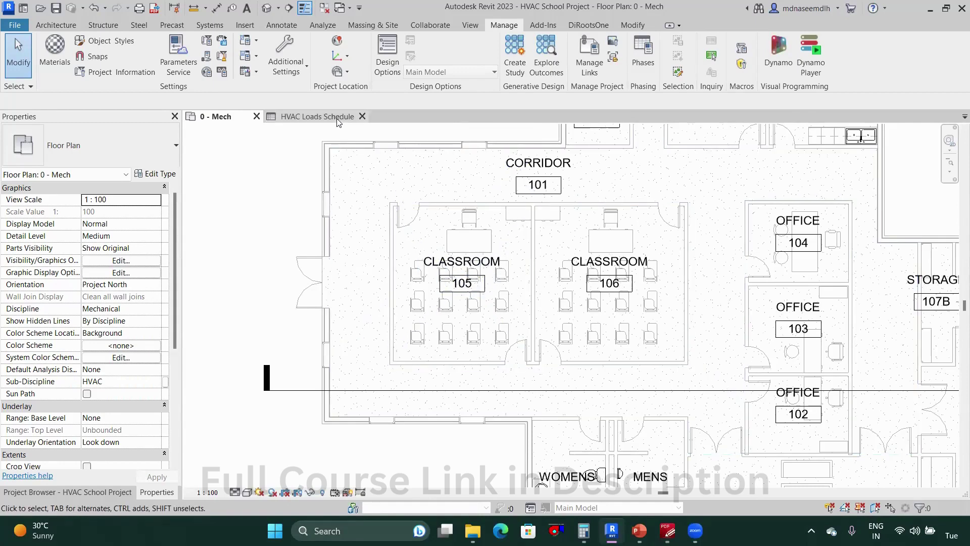
scroll(449, 309, up, 2)
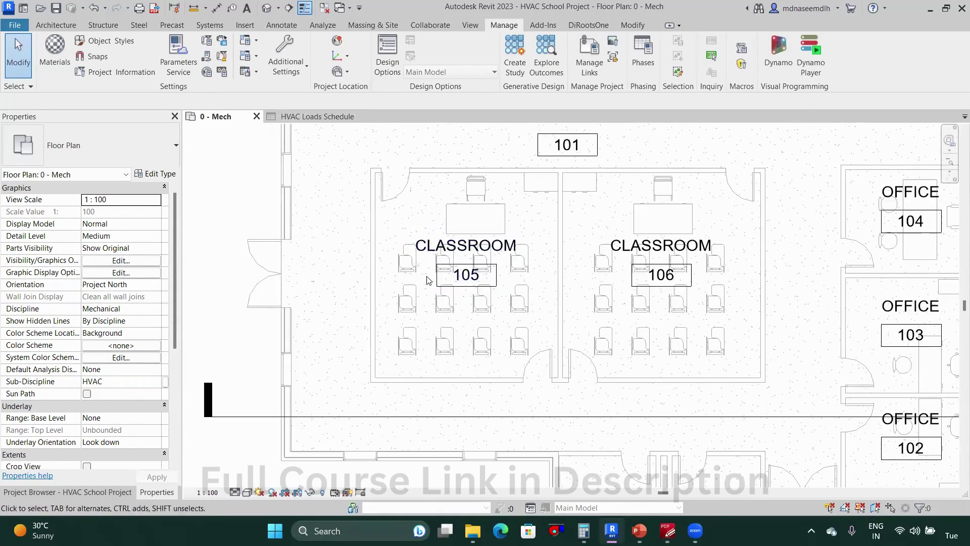
scroll(415, 265, up, 1)
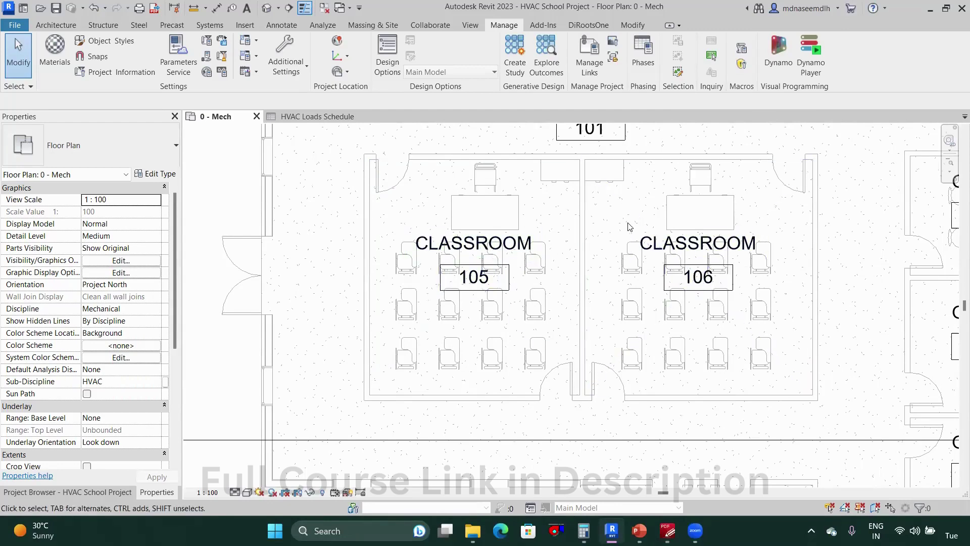
scroll(630, 227, down, 1)
In the HVAC Loads Schedule, set Classroom 105's Occupancy Unit to Number of people and its Number of People to 13.
click(318, 117)
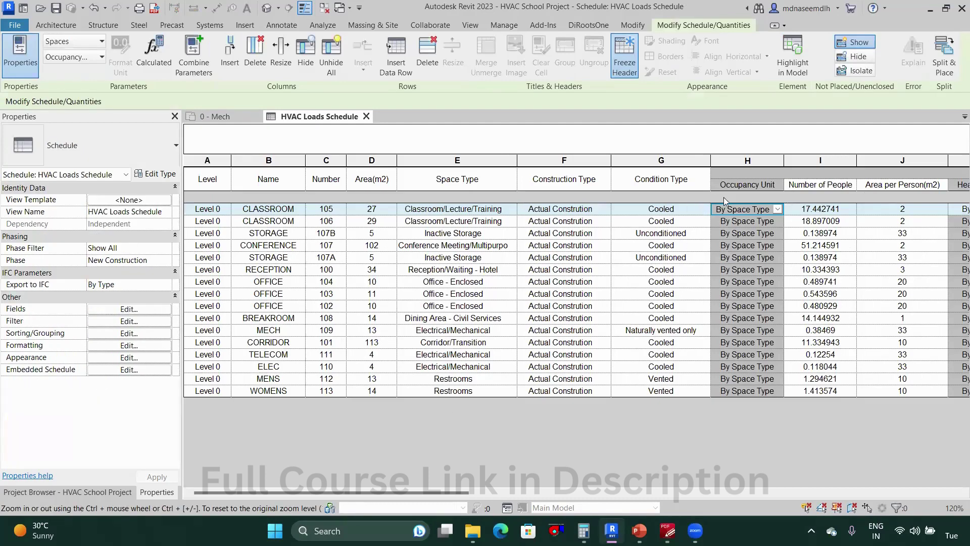
click(778, 210)
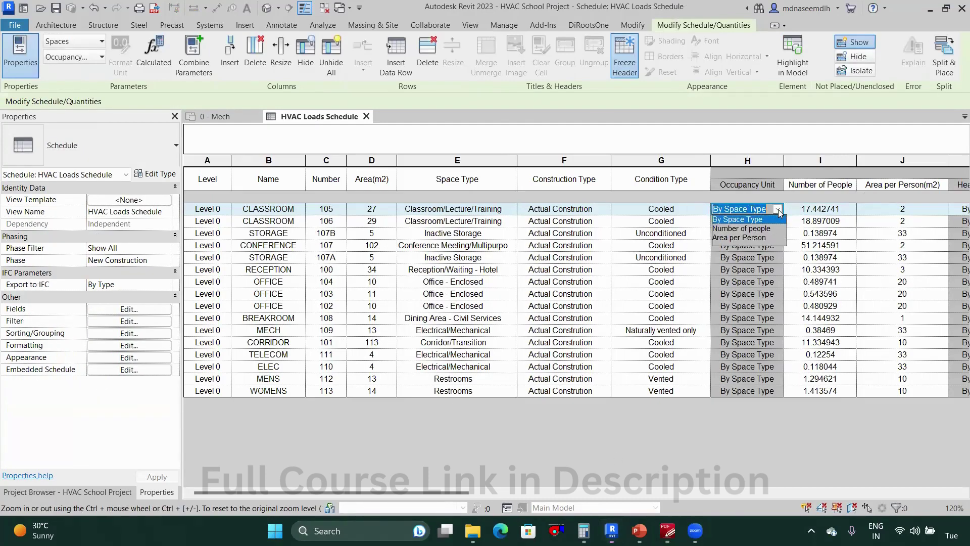
click(758, 230)
click(850, 207)
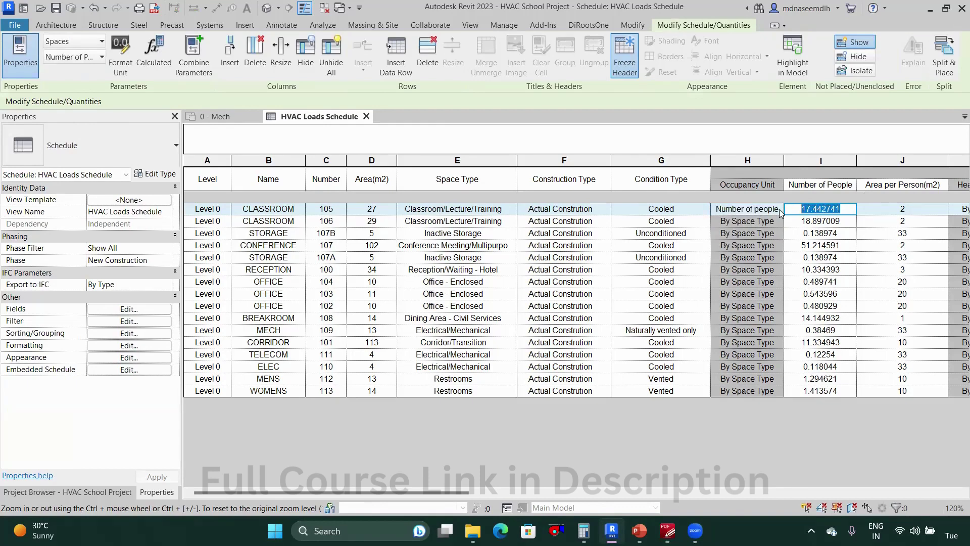
text(13)
key(Return)
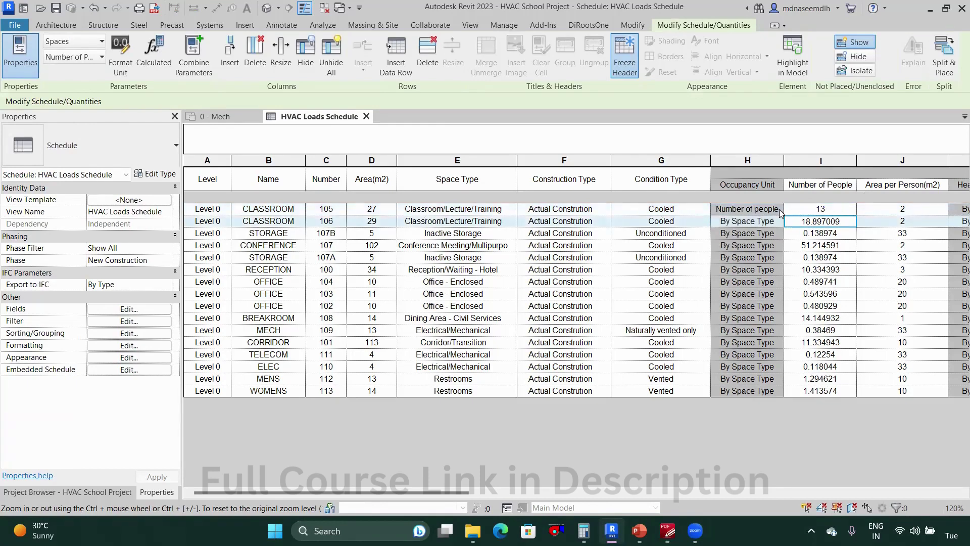
Set Classroom 106's Occupancy Unit to Number of people and its Number of People to 13.
click(780, 223)
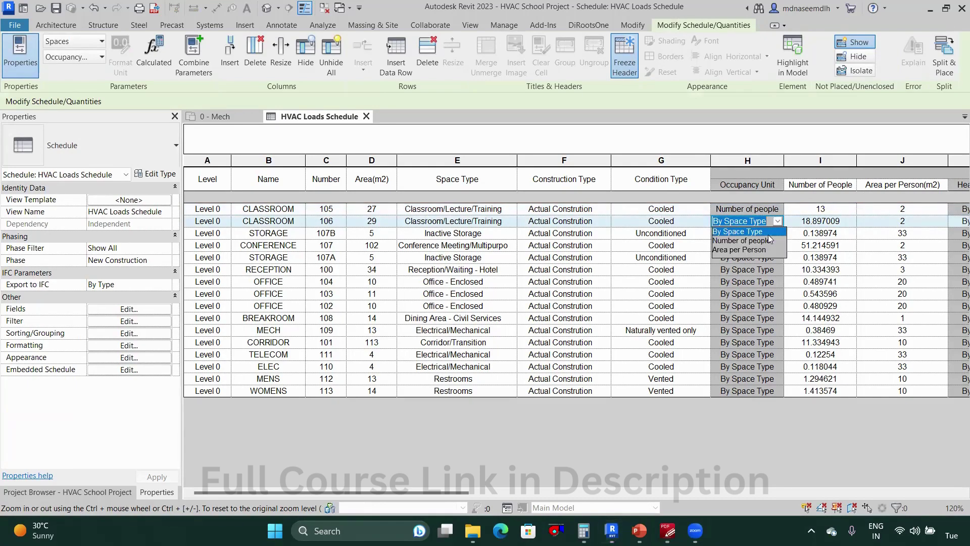
click(744, 244)
click(849, 220)
drag(840, 221, 781, 230)
text(13)
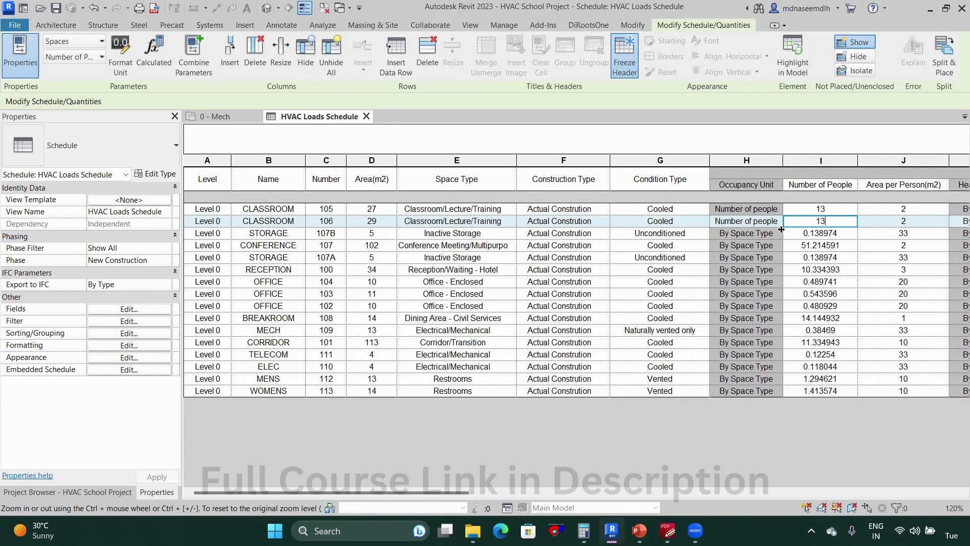
key(Return)
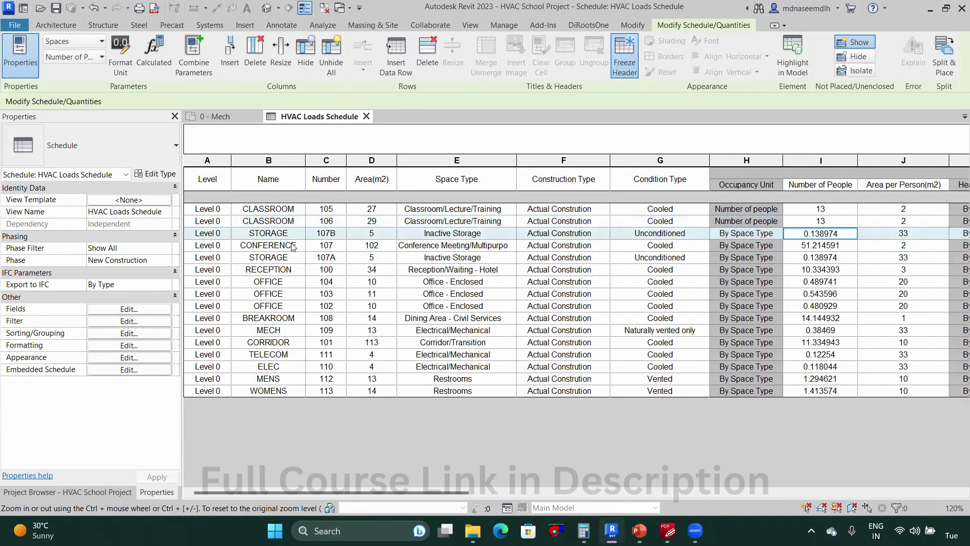
Count the seats in Conference 107 on the 0 - Mech floor plan.
click(226, 117)
scroll(697, 309, down, 5)
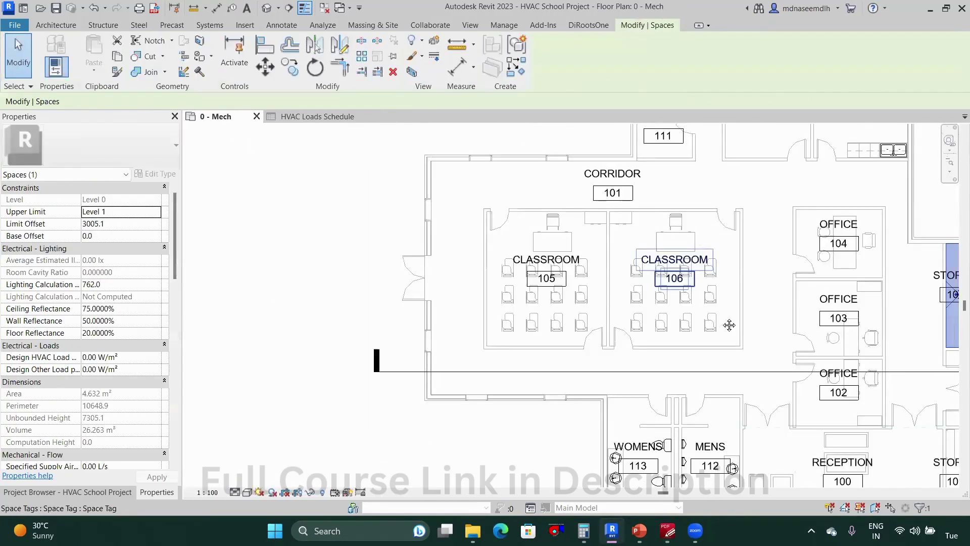
scroll(670, 365, up, 4)
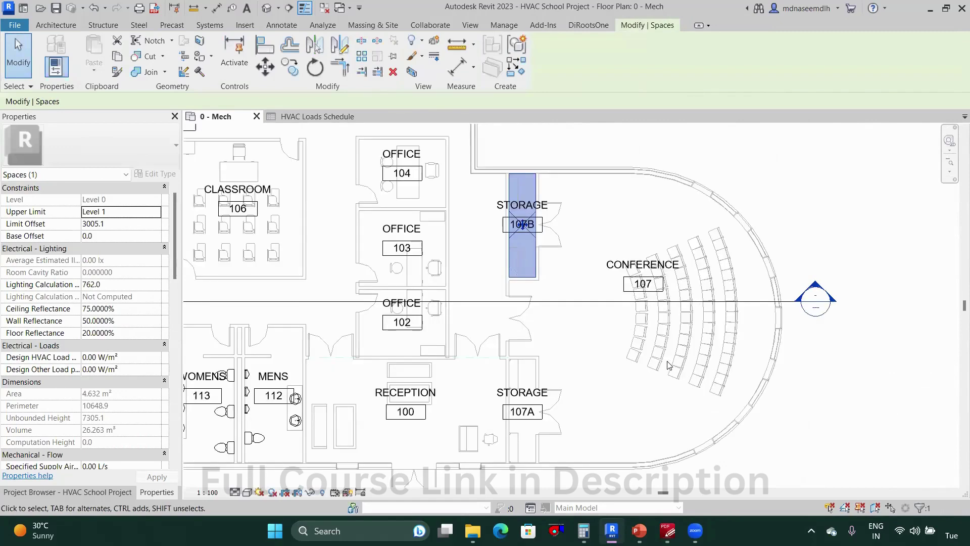
scroll(708, 212, down, 2)
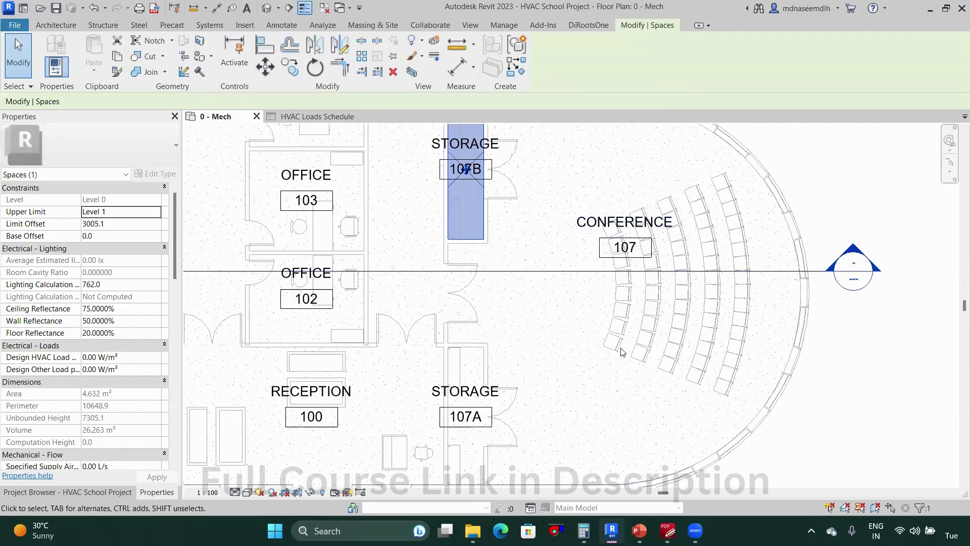
scroll(622, 352, down, 3)
scroll(568, 303, up, 4)
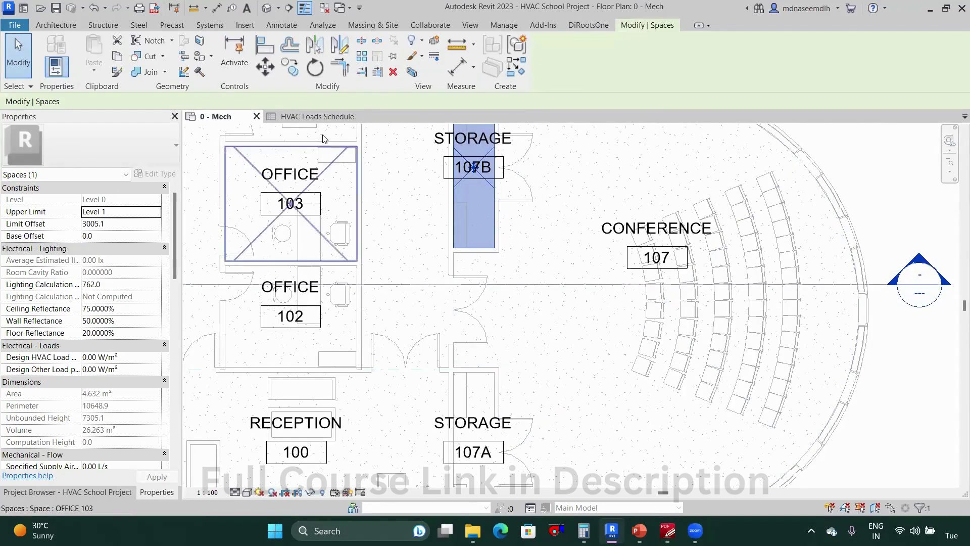
In the HVAC Loads Schedule, set Conference 107's Occupancy Unit to Number of people and its Number of People to 62.
click(317, 118)
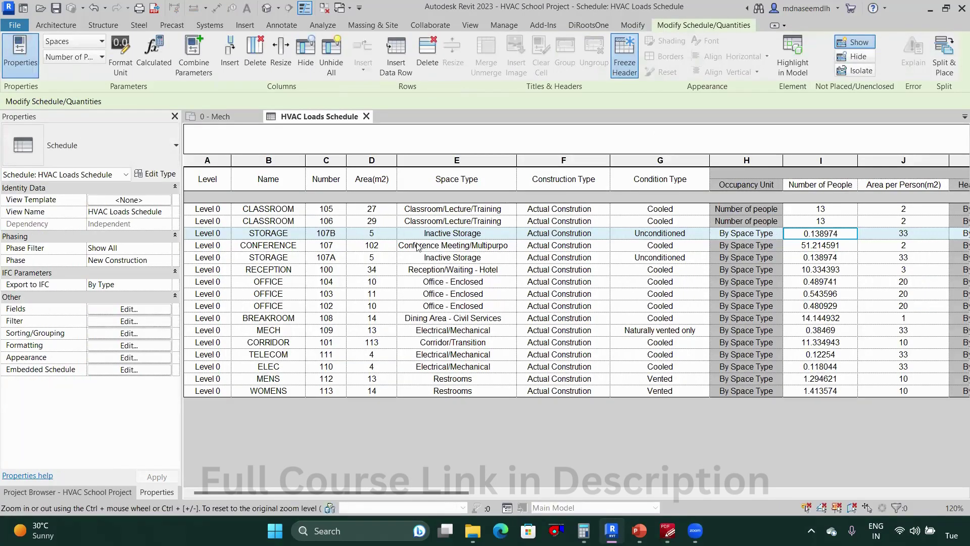
click(293, 246)
click(721, 247)
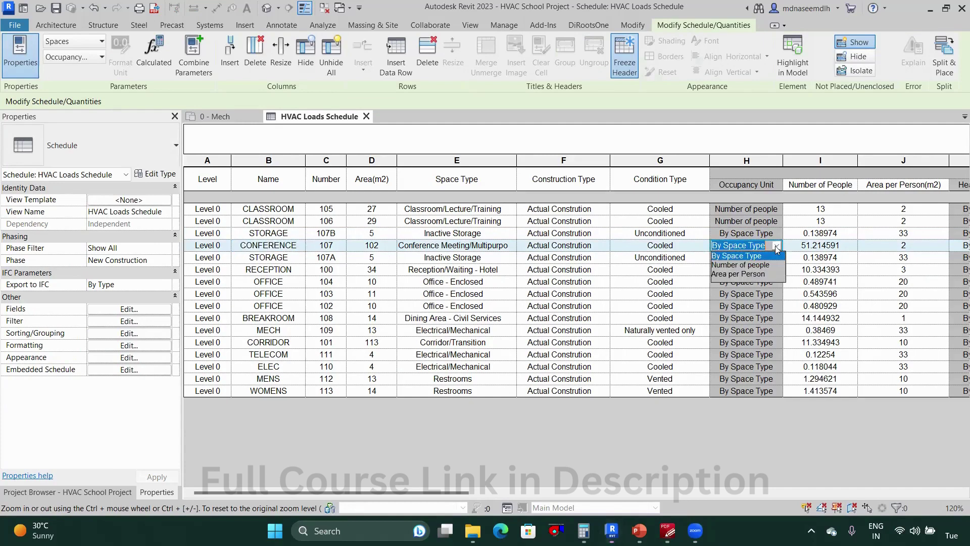
click(749, 262)
click(811, 248)
click(799, 248)
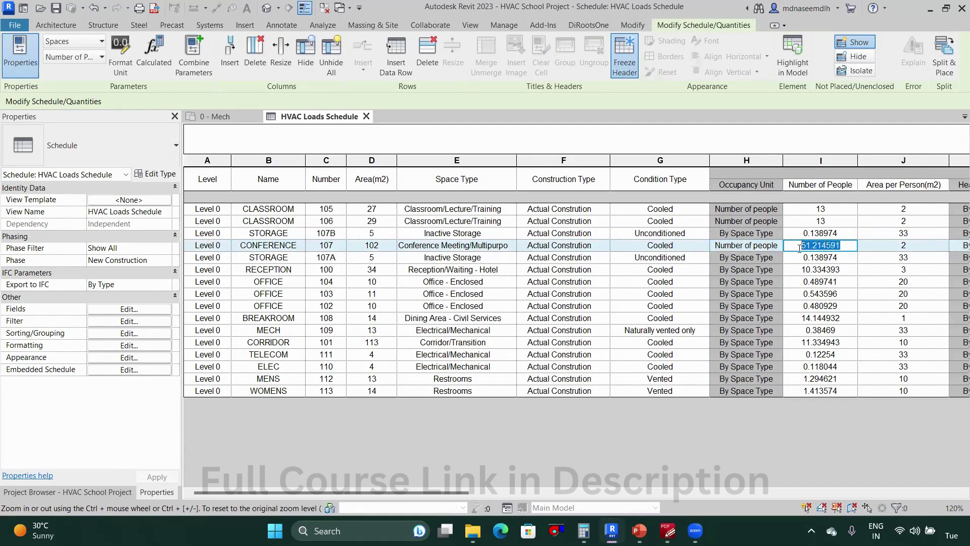
text(62)
key(Return)
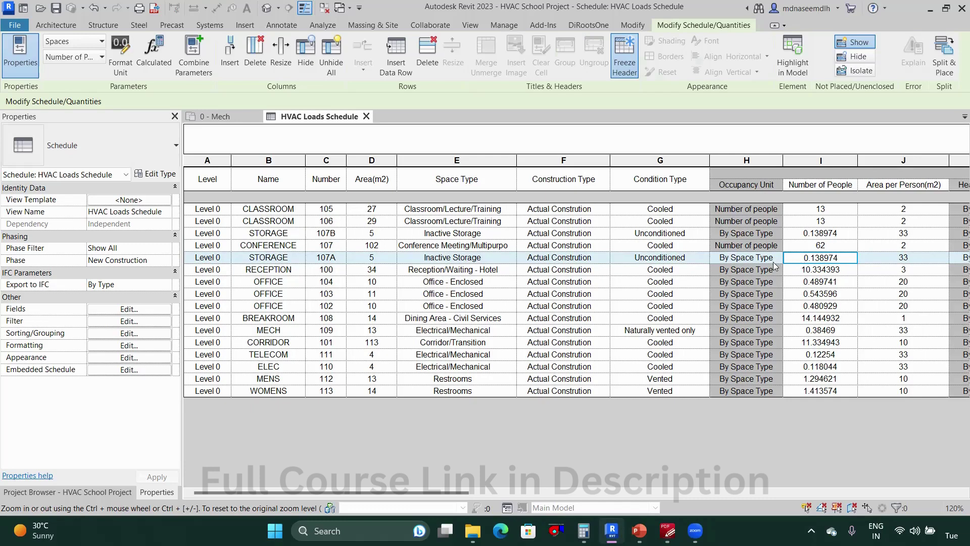
Check the seating in Reception 100 on the 0 - Mech floor plan.
click(215, 116)
scroll(456, 351, down, 3)
scroll(457, 351, up, 3)
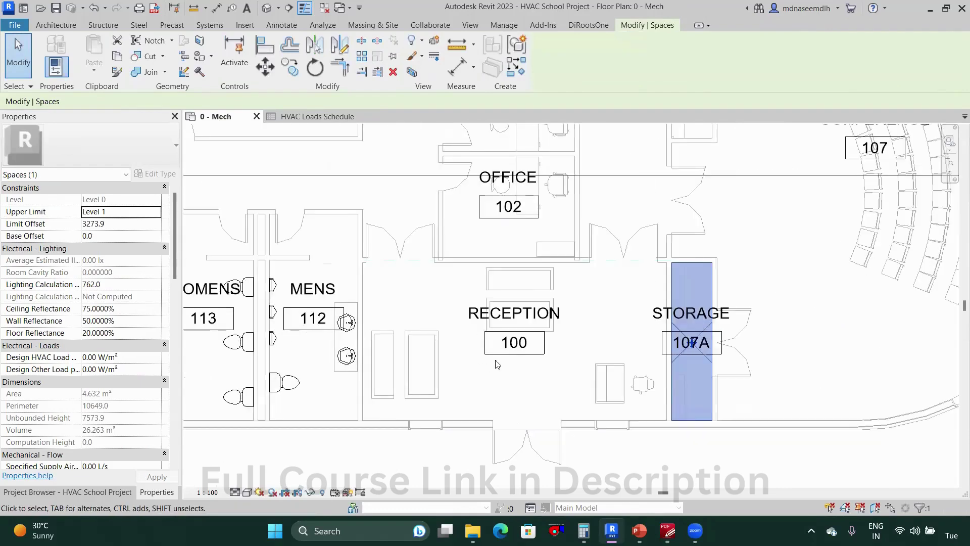
scroll(664, 459, up, 2)
click(663, 459)
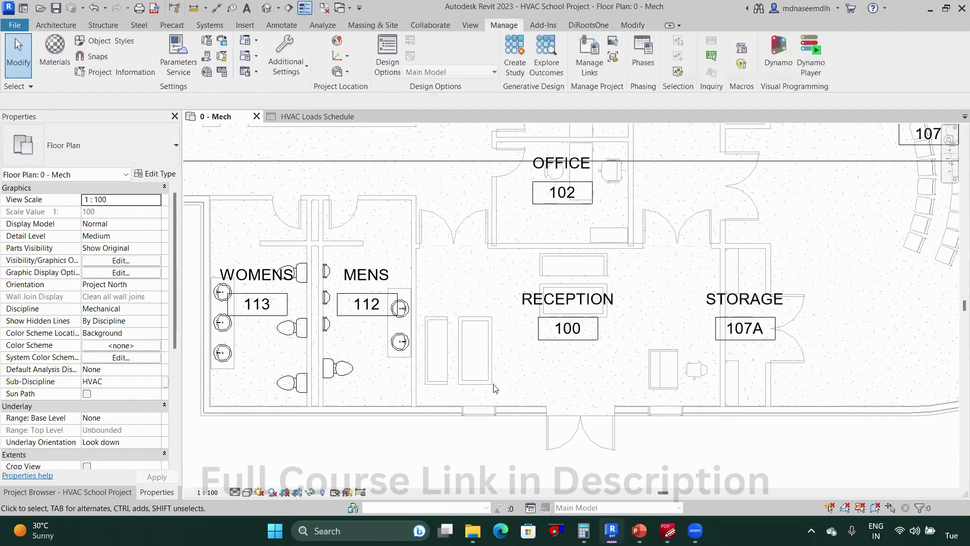
scroll(489, 381, up, 2)
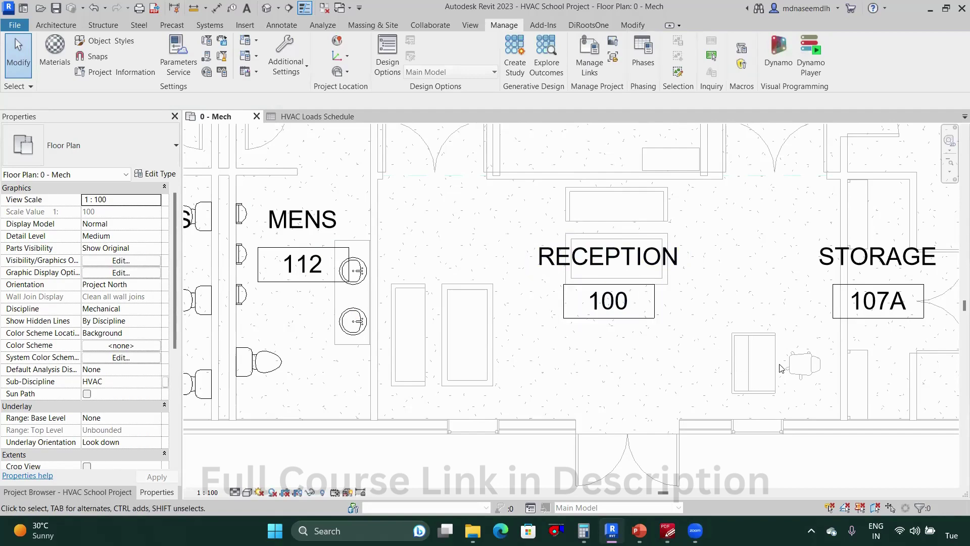
In the HVAC Loads Schedule, set Reception 100's Occupancy Unit to Number of people and its Number of People to 7.
click(309, 116)
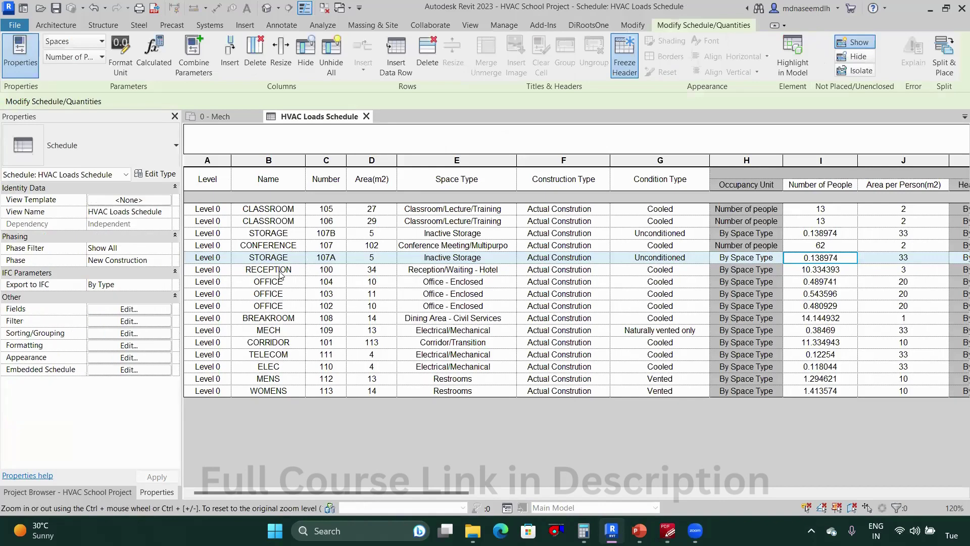
click(300, 269)
click(779, 270)
click(779, 270)
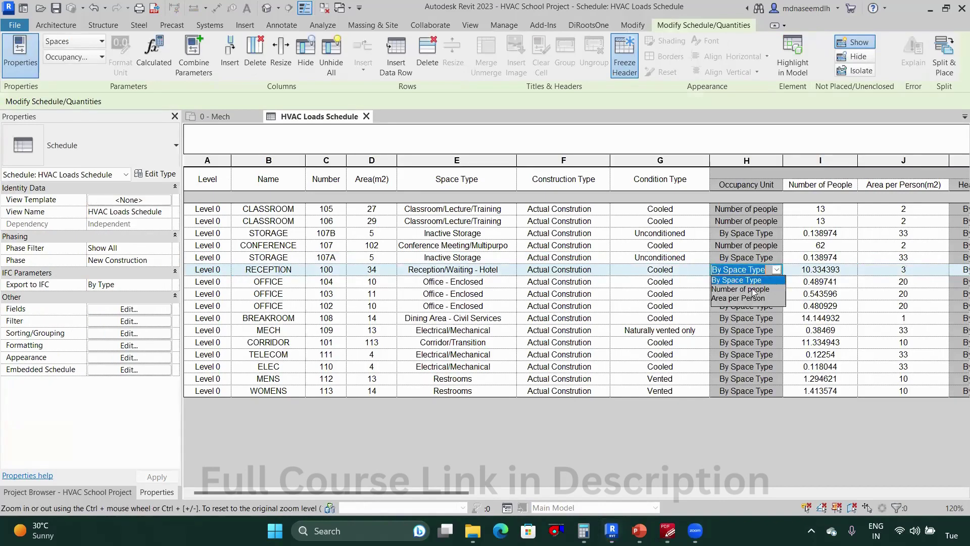
click(750, 289)
click(852, 268)
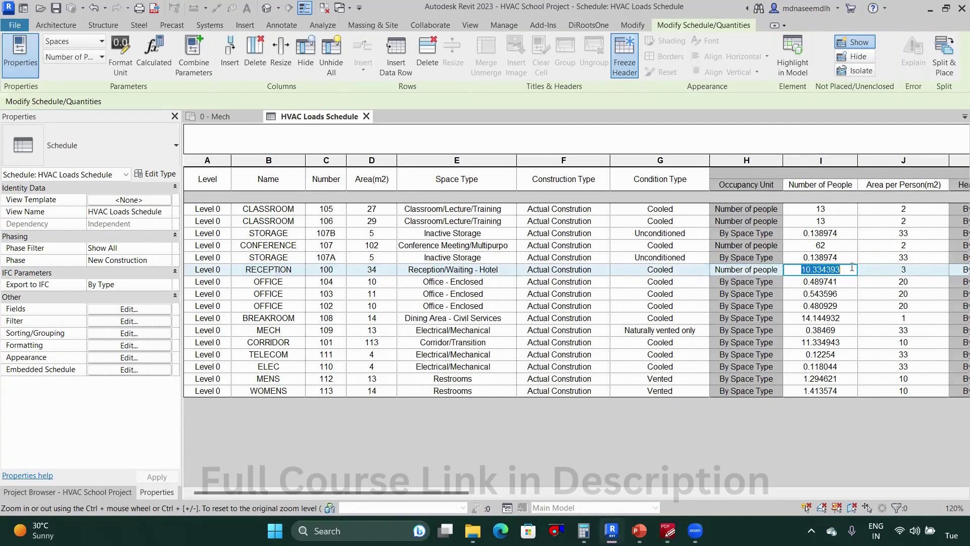
text(7)
click(767, 285)
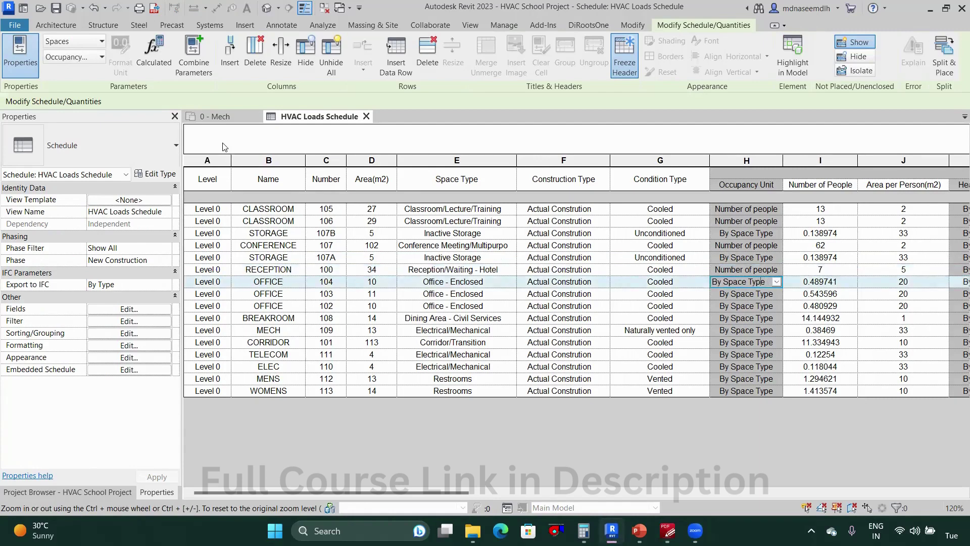
Count the seats in Offices 102, 103 and 104 on the 0 - Mech floor plan.
click(218, 117)
scroll(544, 249, down, 2)
middle_drag(571, 202, 513, 371)
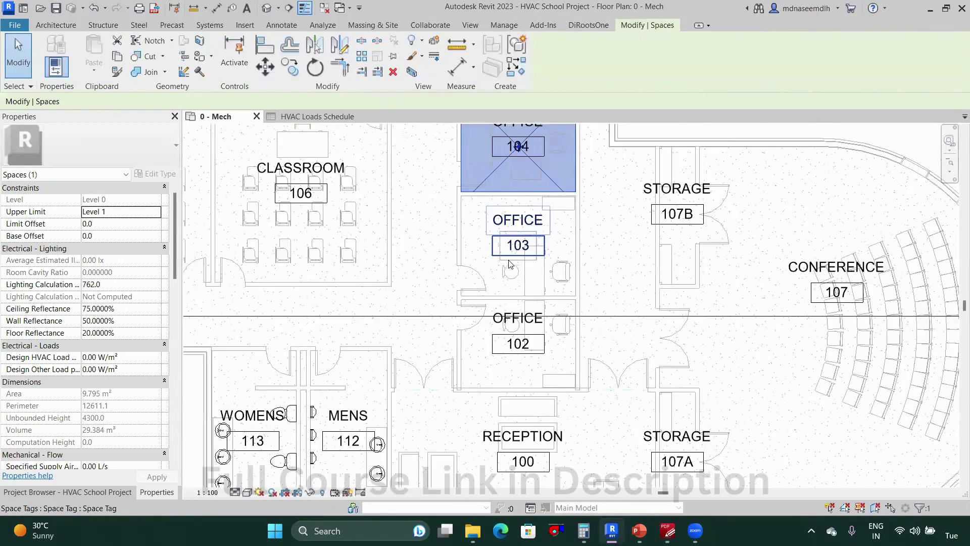
scroll(535, 382, up, 2)
middle_drag(515, 287, 514, 333)
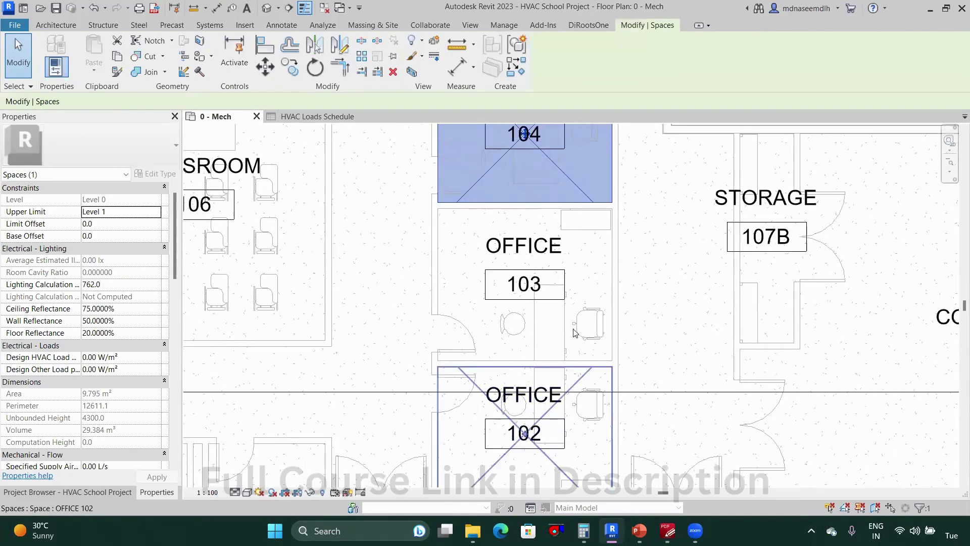
middle_drag(572, 394, 563, 485)
scroll(566, 234, up, 1)
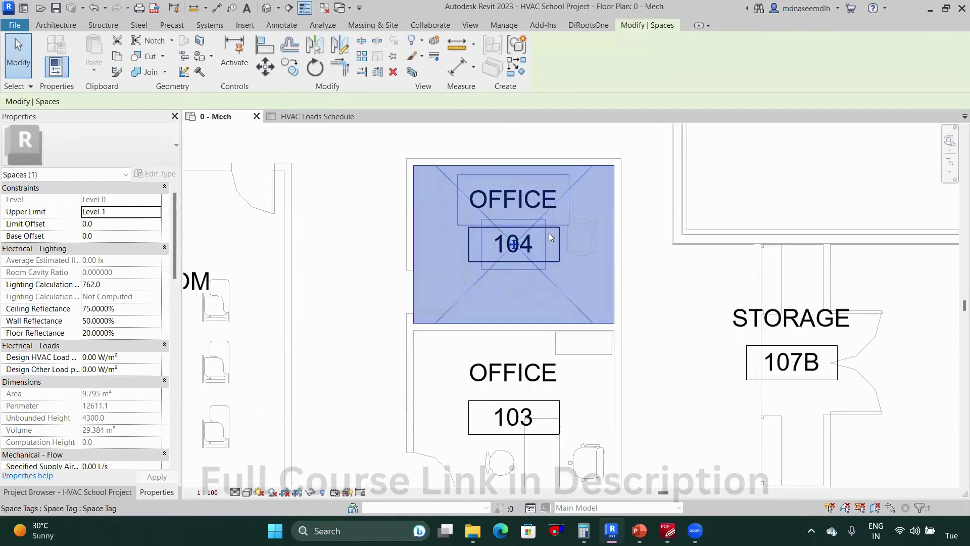
scroll(567, 273, down, 2)
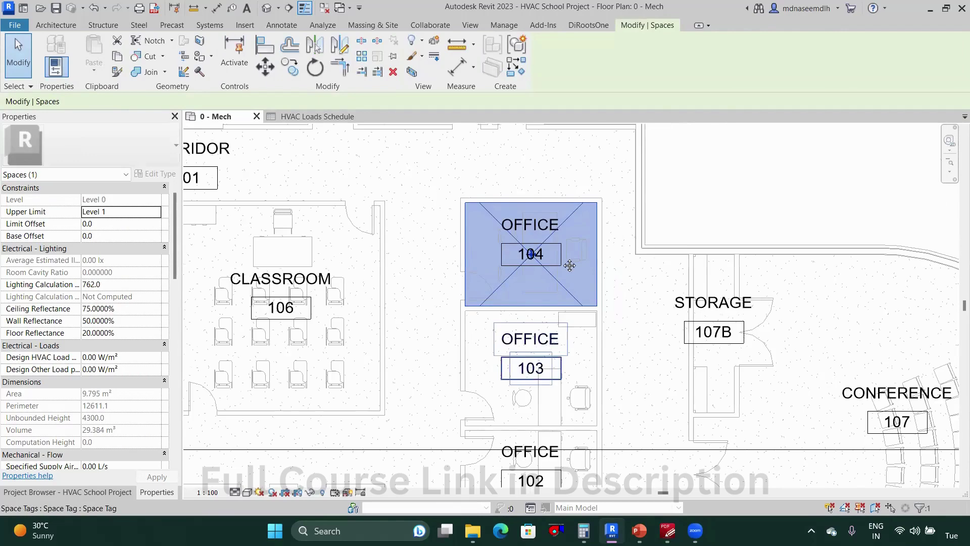
middle_drag(567, 259, 565, 162)
In the HVAC Loads Schedule, set Office 104's Occupancy Unit to Number of people and its Number of People to 3.
click(304, 117)
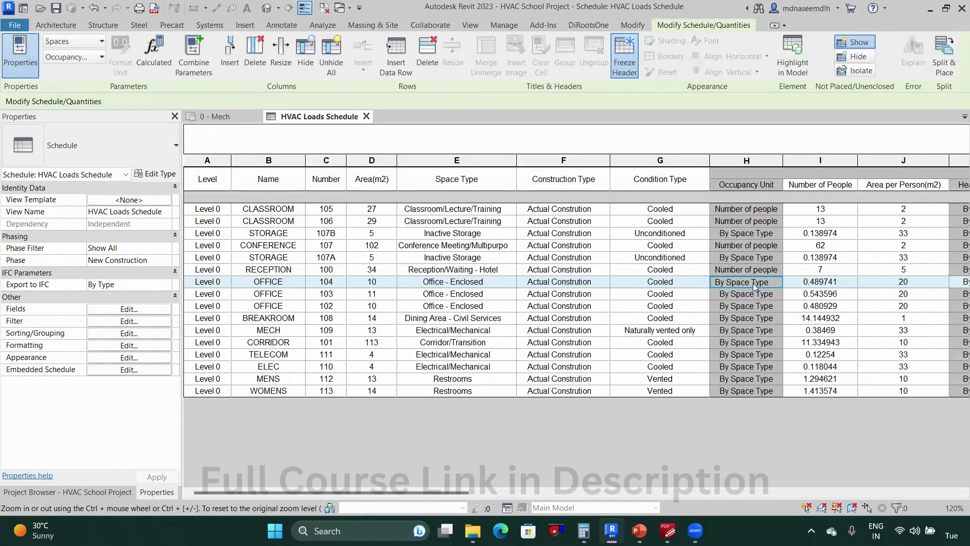
click(776, 284)
click(755, 305)
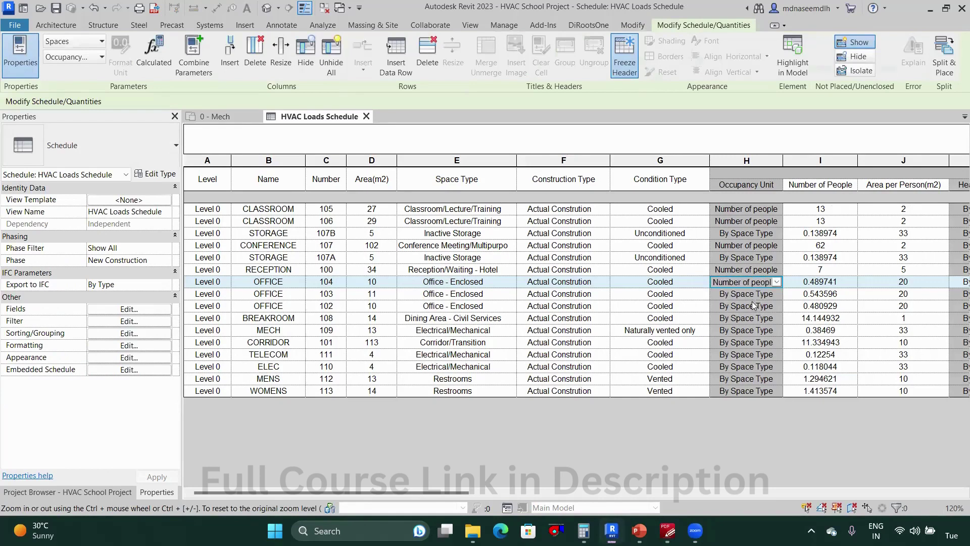
click(851, 283)
text(3)
Set Office 103's Occupancy Unit to Number of people and its Number of People to 2.
click(778, 295)
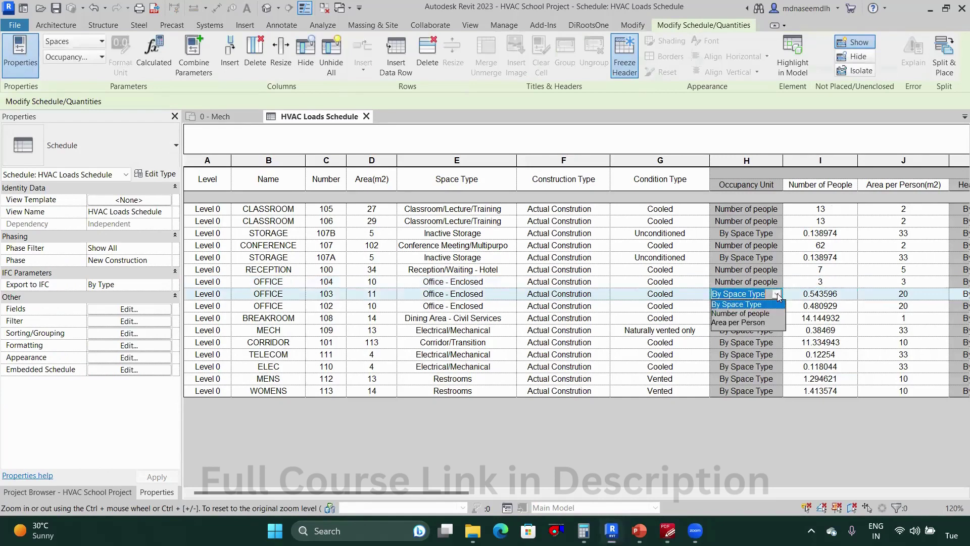
click(743, 316)
click(842, 296)
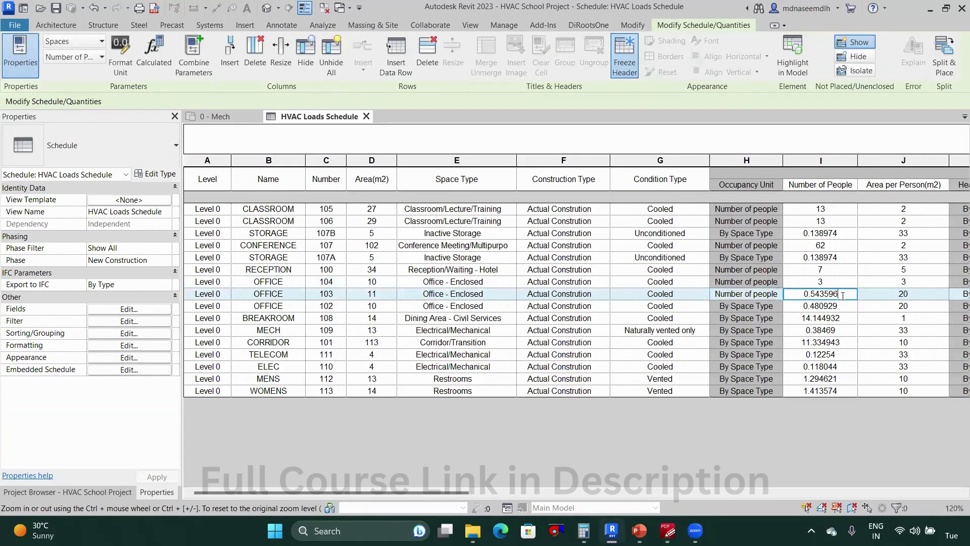
double_click(844, 293)
text(2)
Set Office 102's Occupancy Unit to Number of people and its Number of People to 2.
drag(782, 305, 778, 305)
click(778, 305)
click(756, 328)
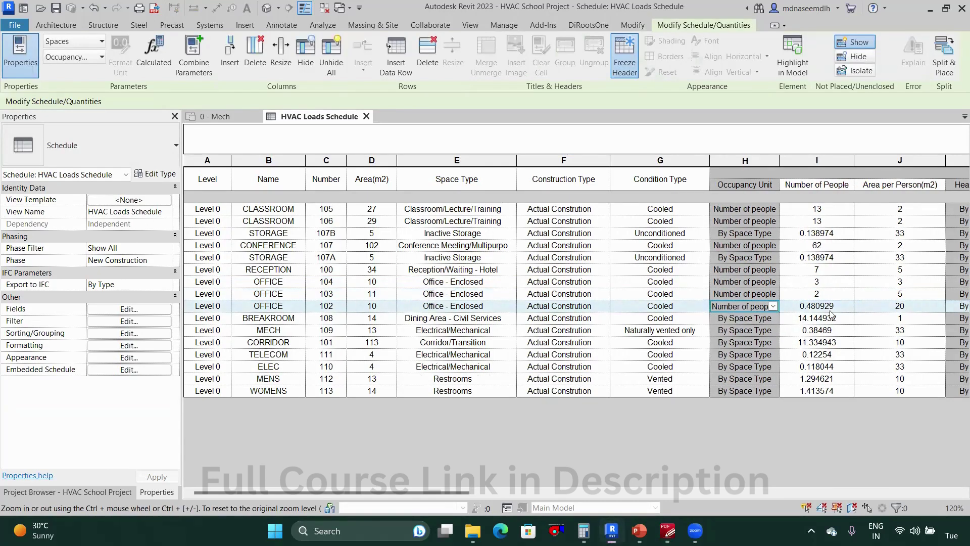
click(840, 308)
double_click(841, 308)
text(2)
click(762, 321)
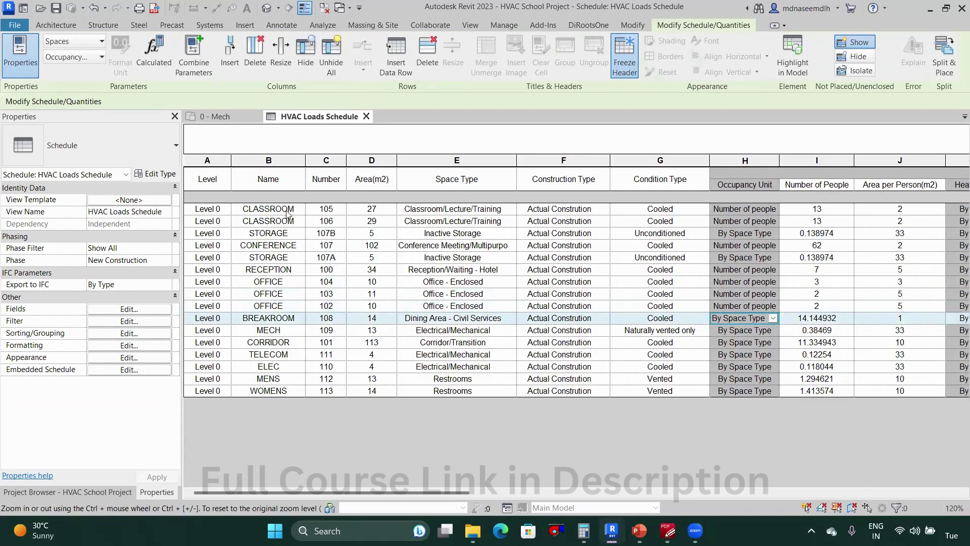
Inspect Breakroom 108 on the 0 - Mech floor plan for seating.
click(215, 117)
scroll(618, 269, down, 3)
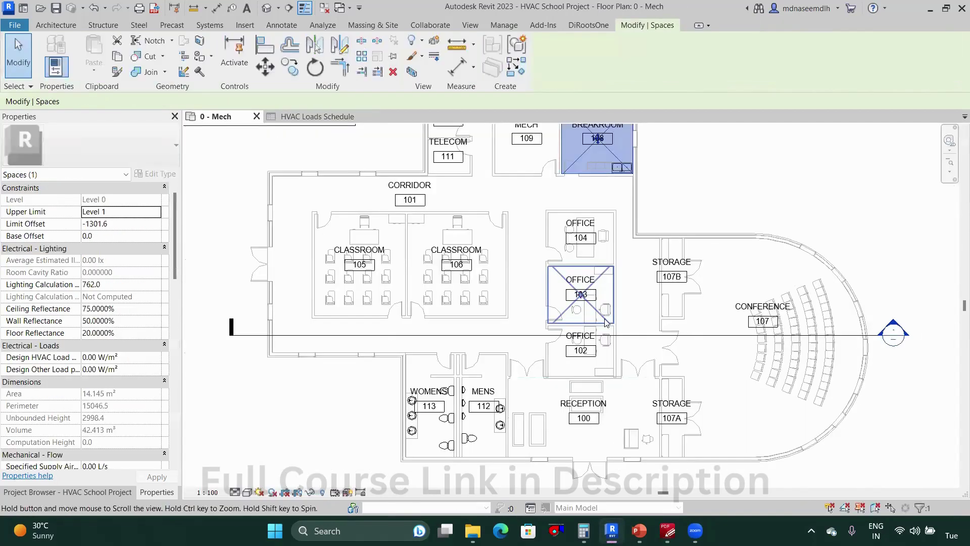
scroll(596, 282, up, 4)
key(Escape)
In the HVAC Loads Schedule, set Mech 109's Occupancy Unit to Number of people and its Number of People to 1.
click(318, 117)
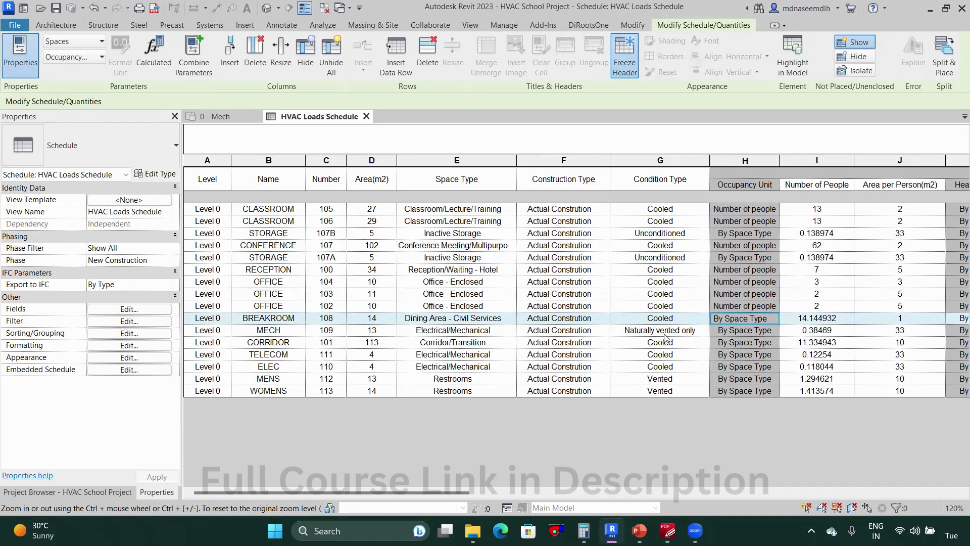
click(776, 334)
click(773, 331)
click(750, 349)
click(846, 331)
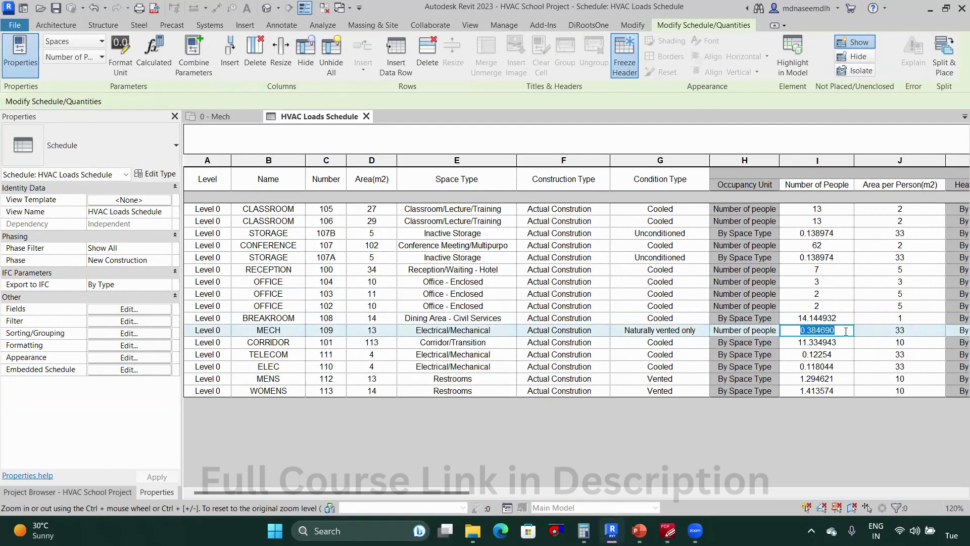
text(1)
key(Return)
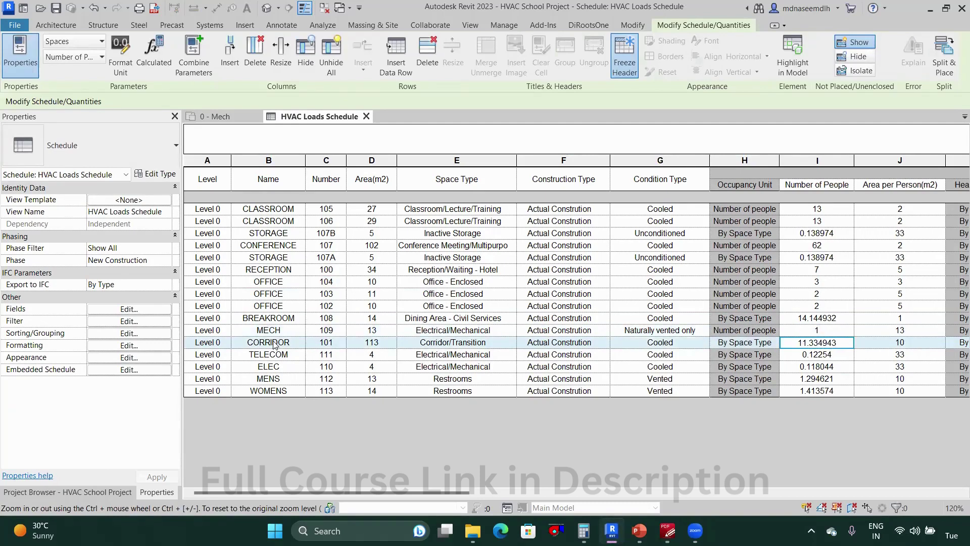
Set Telecom 111's Occupancy Unit to Number of people and its Number of People to 0.
click(774, 358)
click(774, 356)
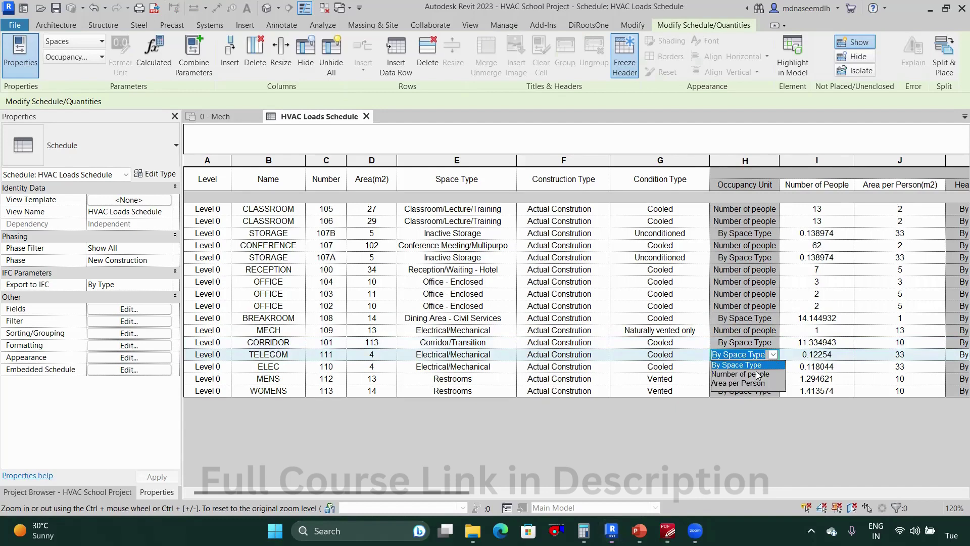
click(758, 375)
click(839, 355)
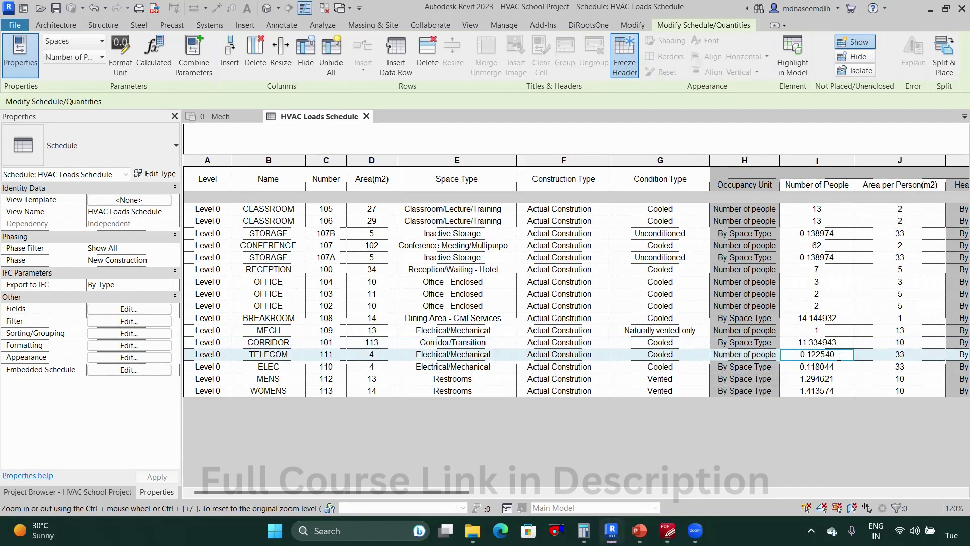
drag(838, 355, 782, 362)
text(0)
Set Elec 110's Occupancy Unit to Number of people and its Number of People to 1.
click(764, 365)
click(772, 367)
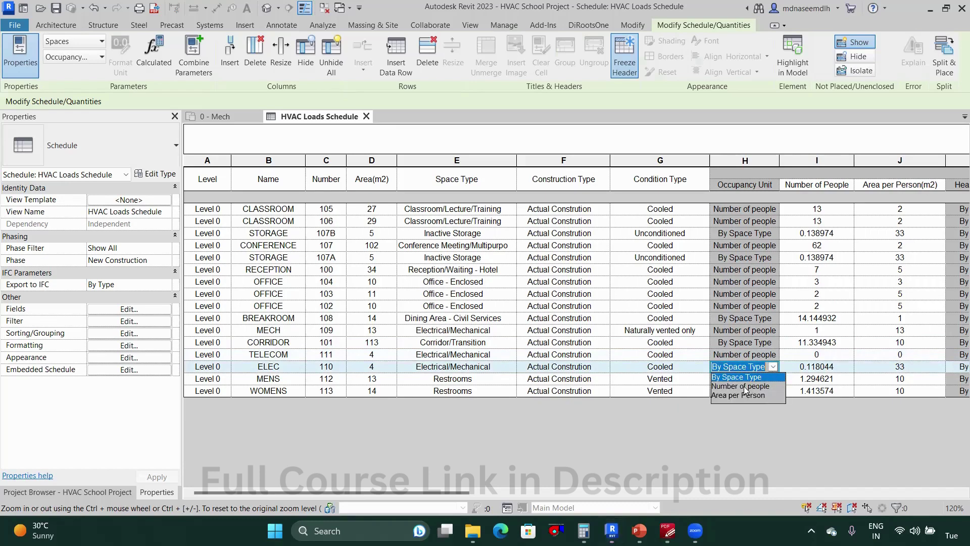
click(744, 386)
click(844, 367)
drag(844, 367, 771, 376)
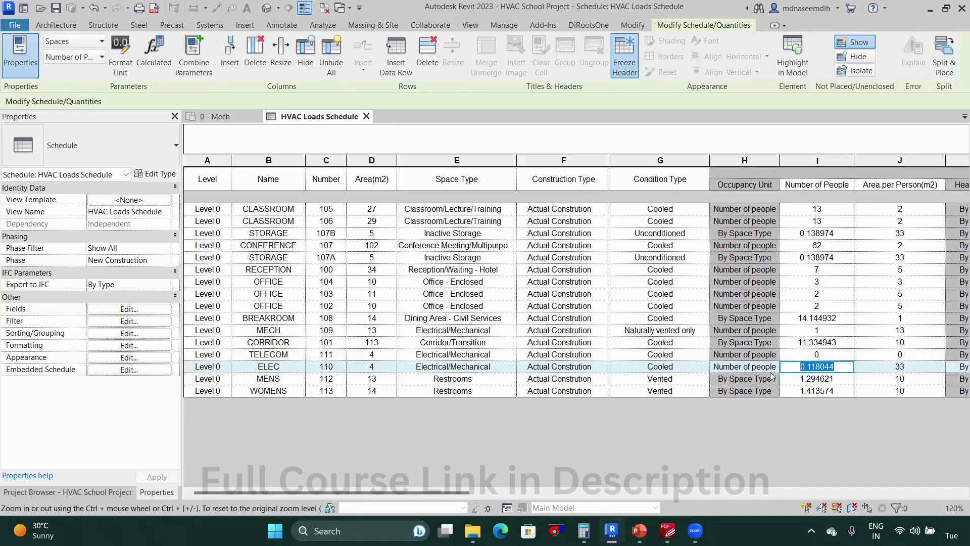
text(1)
Change Telecom 111's Number of People to 1, using Number of people as its Occupancy Unit.
click(773, 354)
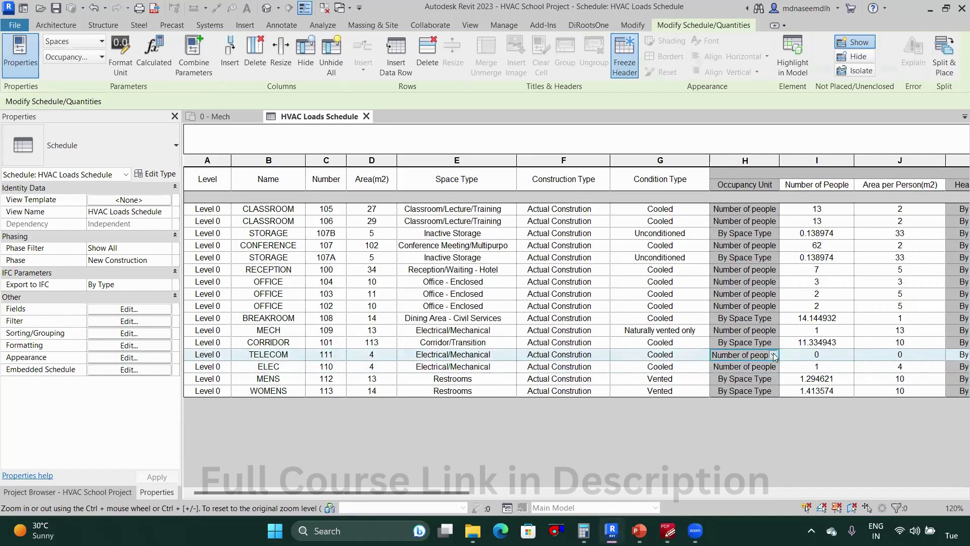
click(773, 354)
click(773, 355)
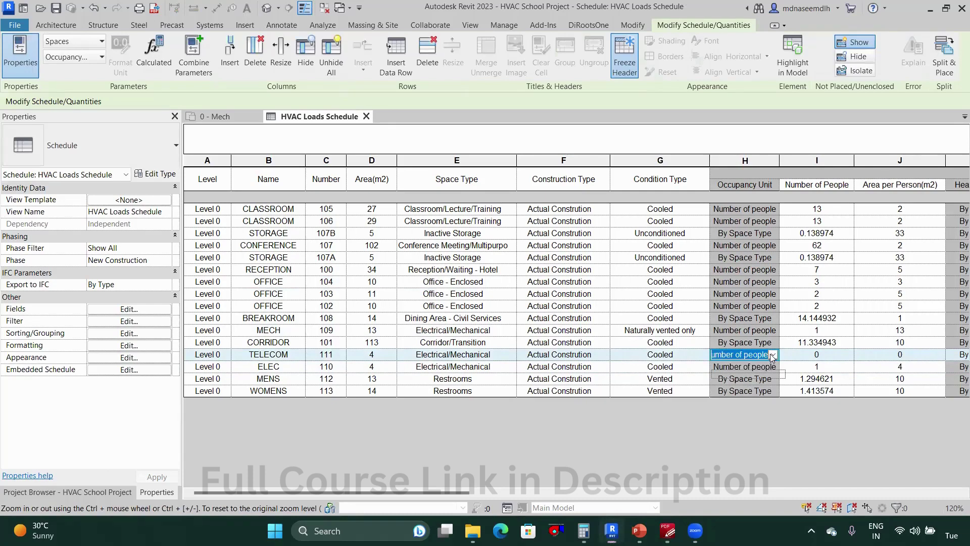
click(770, 353)
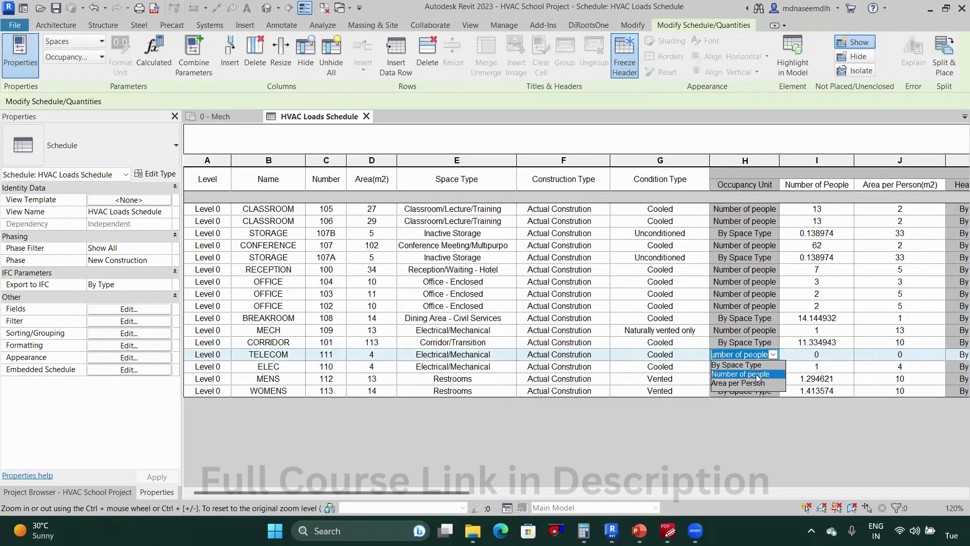
click(758, 374)
click(827, 354)
drag(840, 354, 786, 356)
text(1)
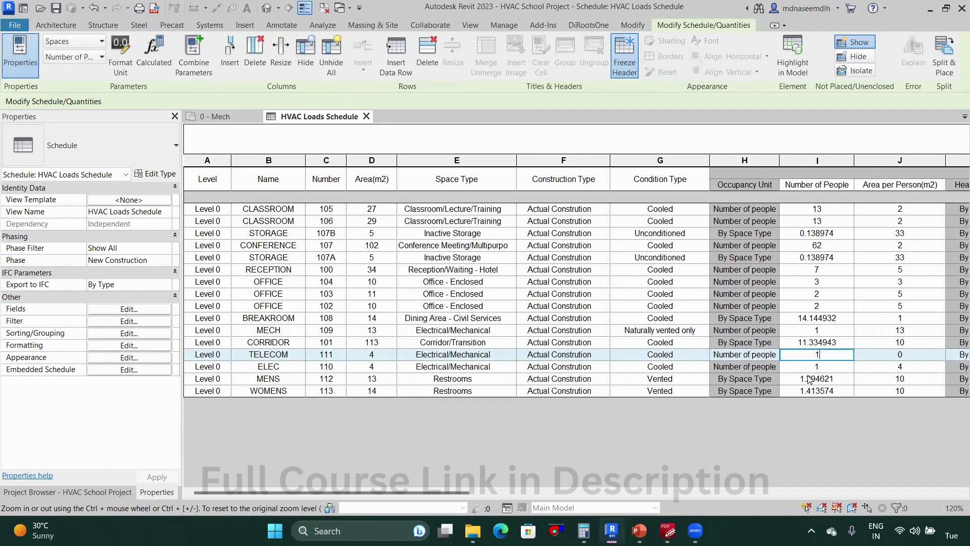
click(806, 382)
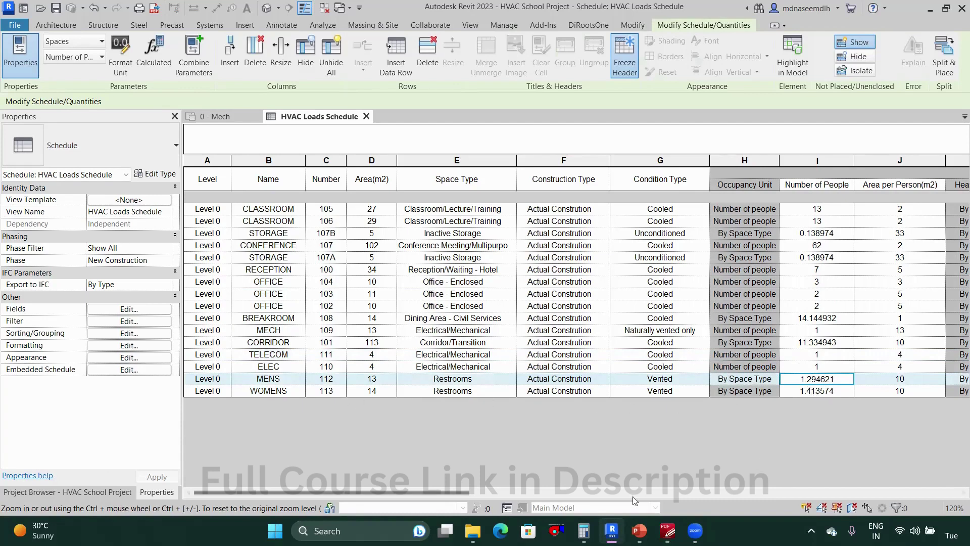
Examine the People Load columns, including Classroom 105's Heat Load Values options and its heat gains per person.
drag(435, 491, 566, 493)
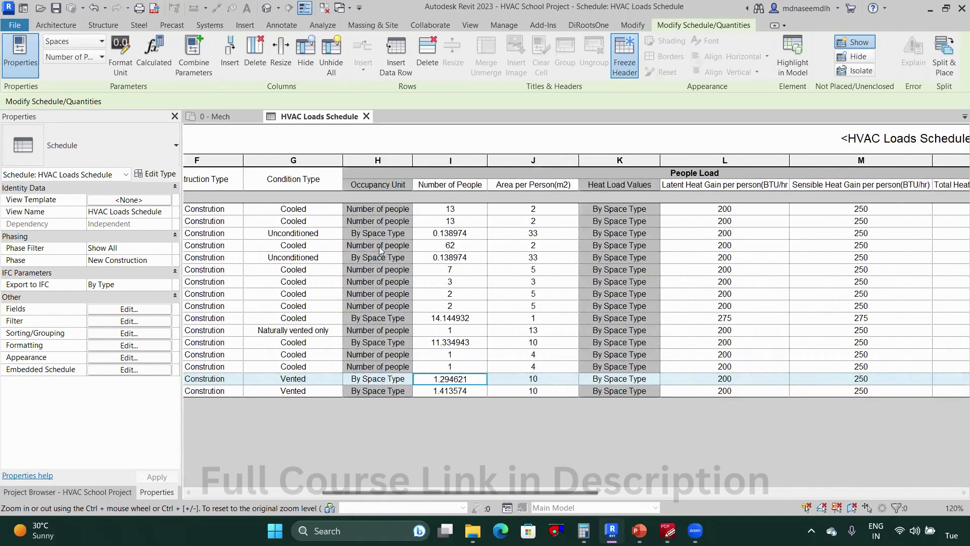
click(381, 256)
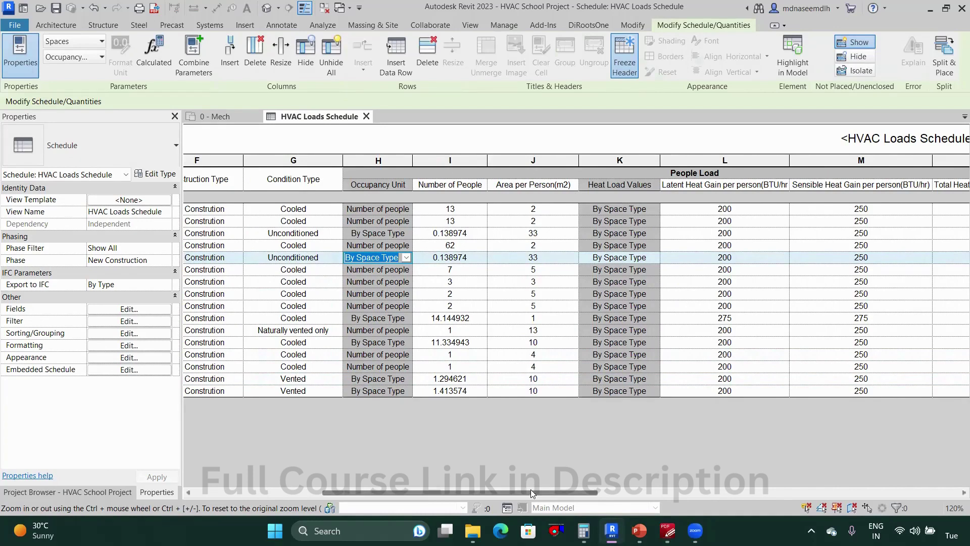
drag(552, 491, 585, 493)
shift+scroll(500, 294, right, 1)
click(479, 208)
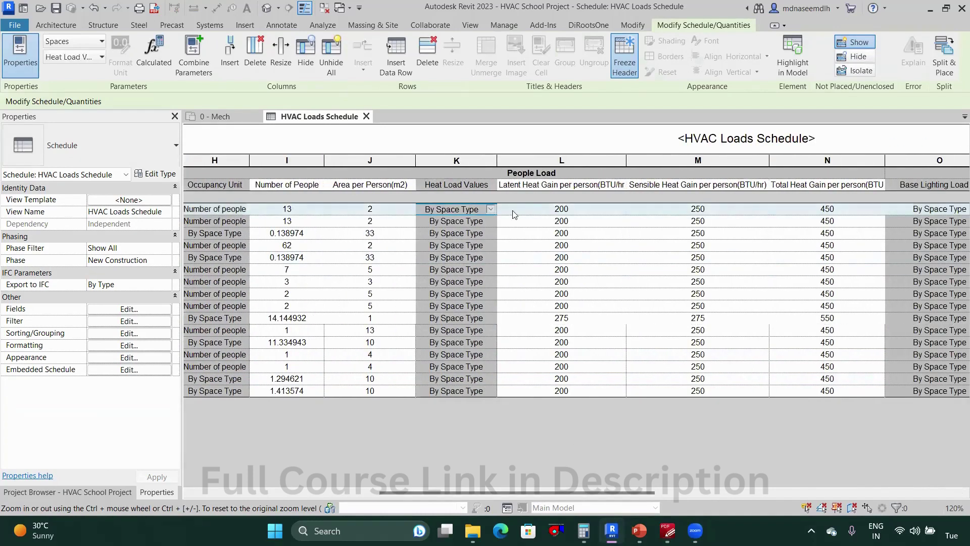
click(478, 210)
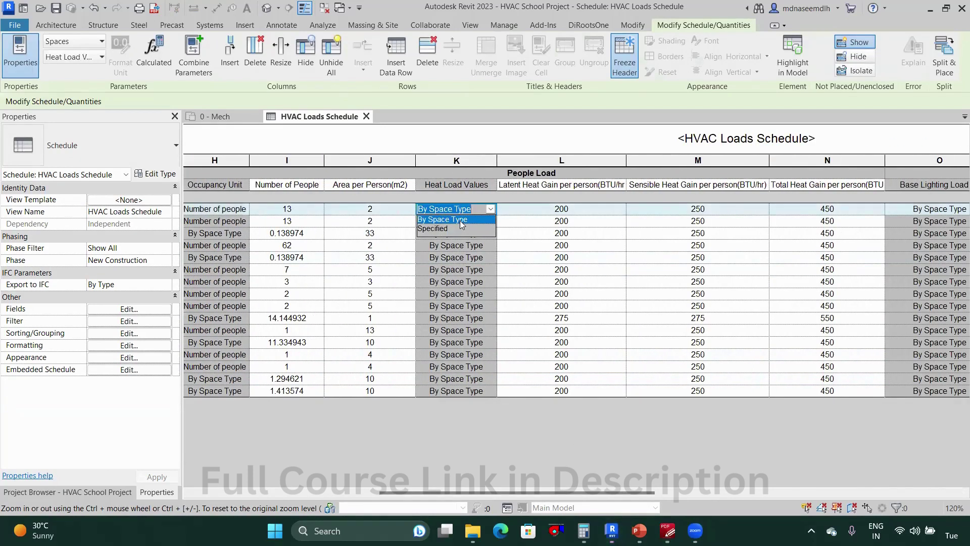
click(461, 224)
click(558, 208)
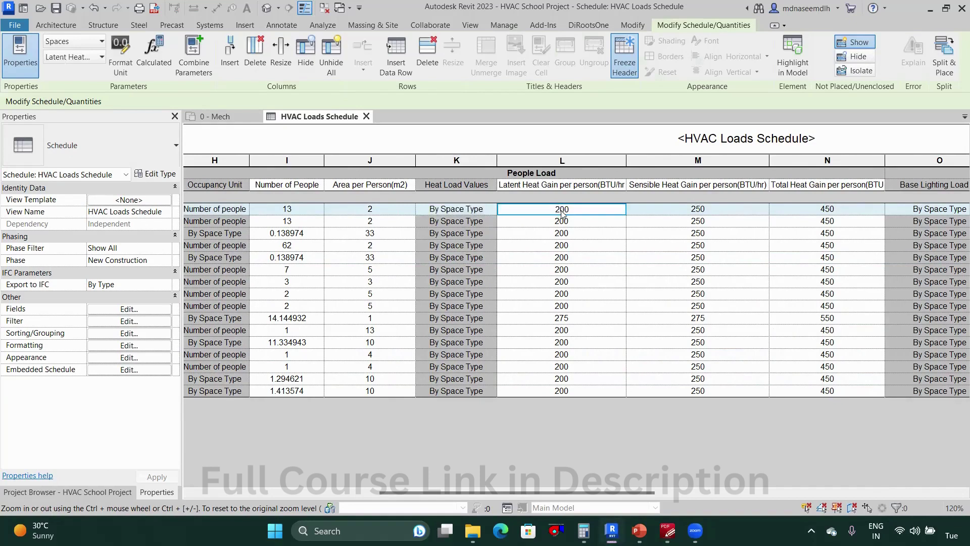
Examine Classroom 105's sensible and total heat gain per person alongside the Space Type column.
click(709, 211)
click(850, 214)
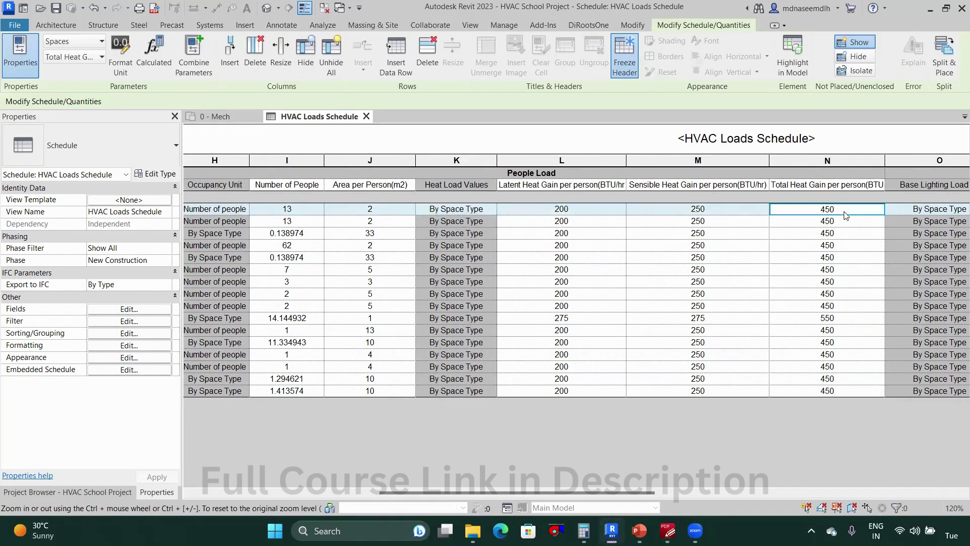
drag(502, 492, 282, 492)
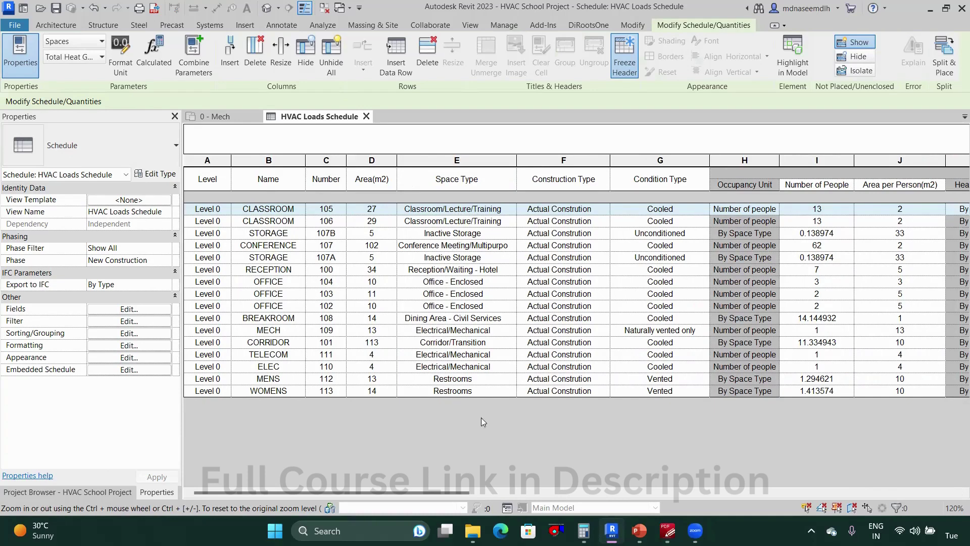
Set Classroom 105's Heat Load Values to Specified, with a latent heat gain of 400 and sensible heat gain of 200 BTU/hr per person.
drag(446, 492, 619, 486)
scroll(556, 357, right, 3)
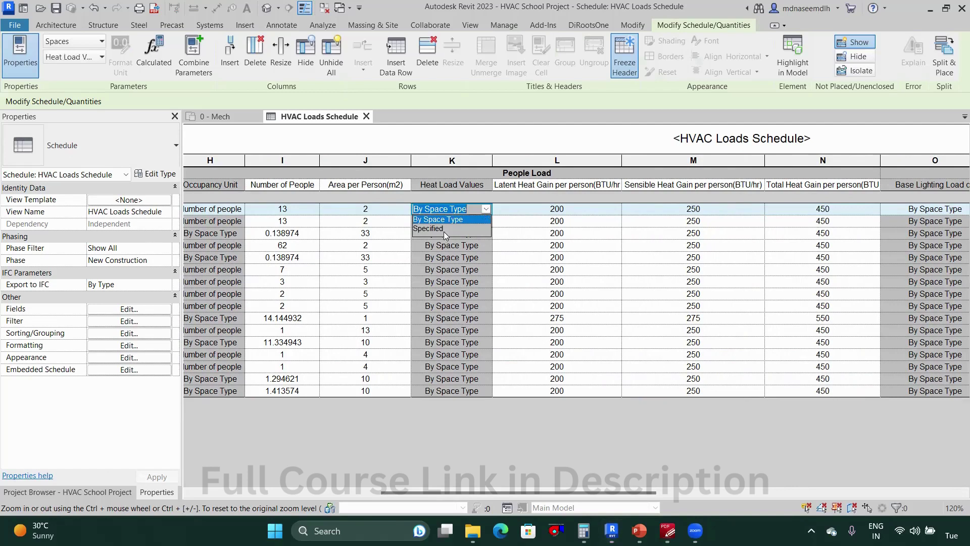
click(432, 229)
click(568, 212)
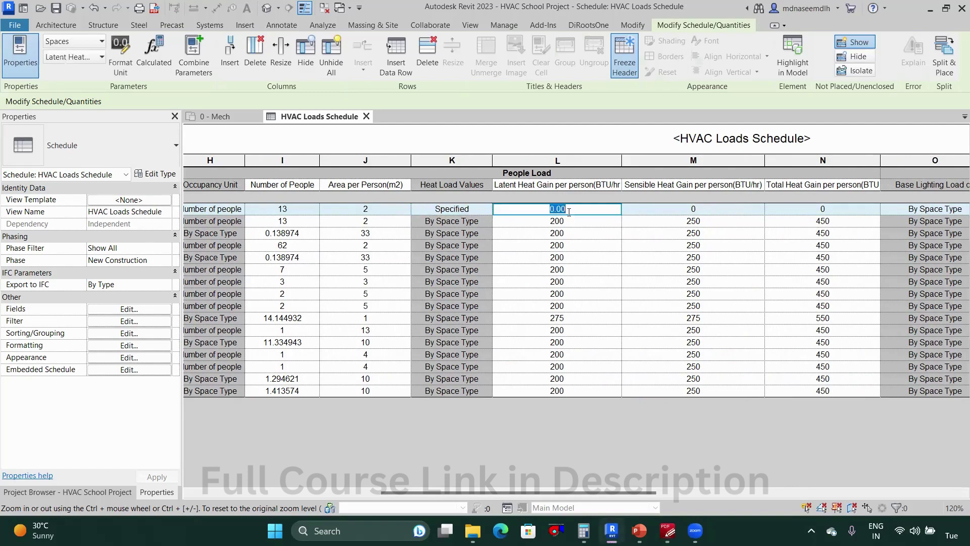
text(400)
click(714, 212)
text(200)
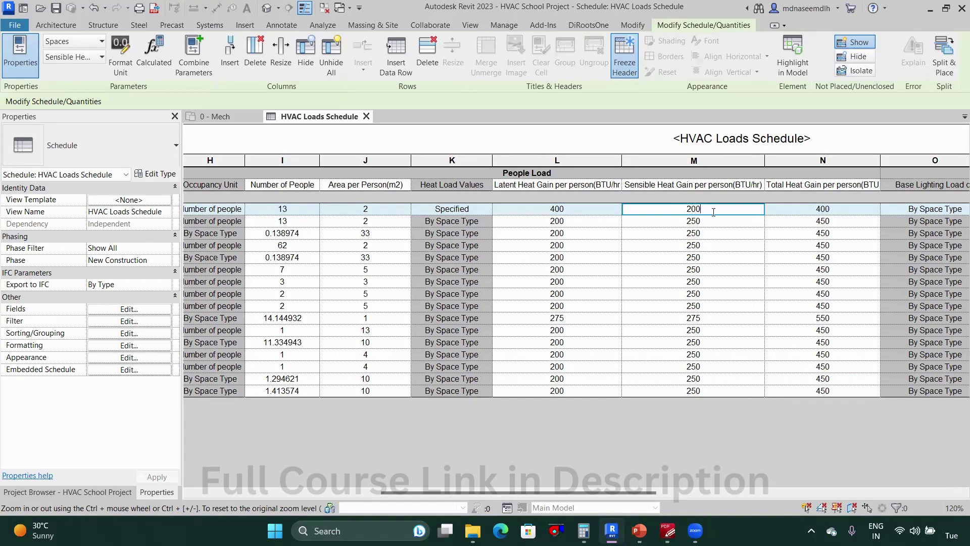
click(721, 234)
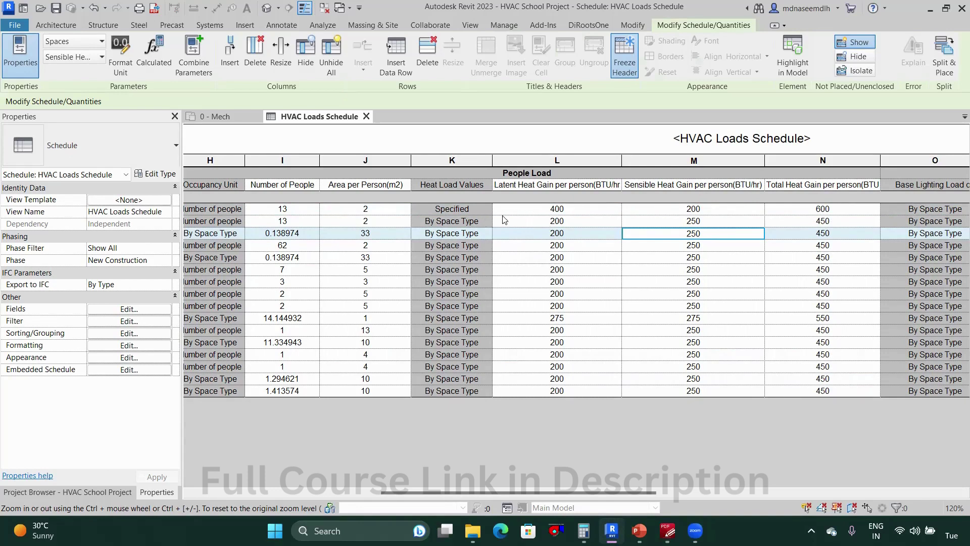
Return Classroom 105's Heat Load Values to By Space Type.
click(486, 210)
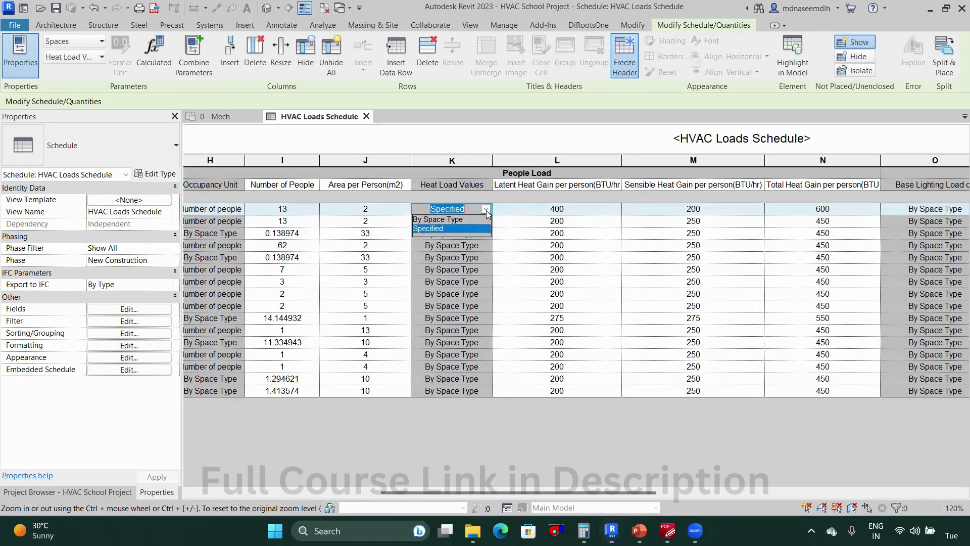
click(451, 221)
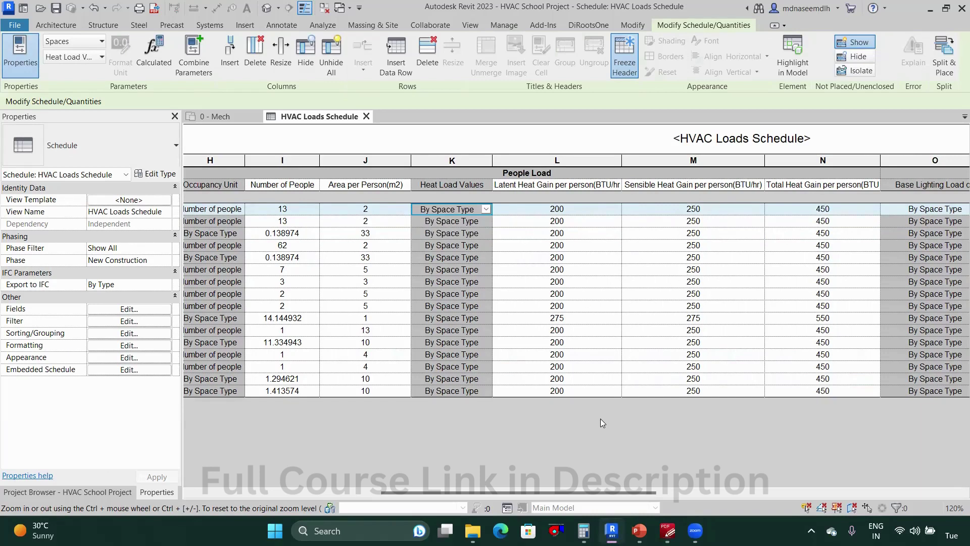
ctrl+scroll(637, 407, down, 1)
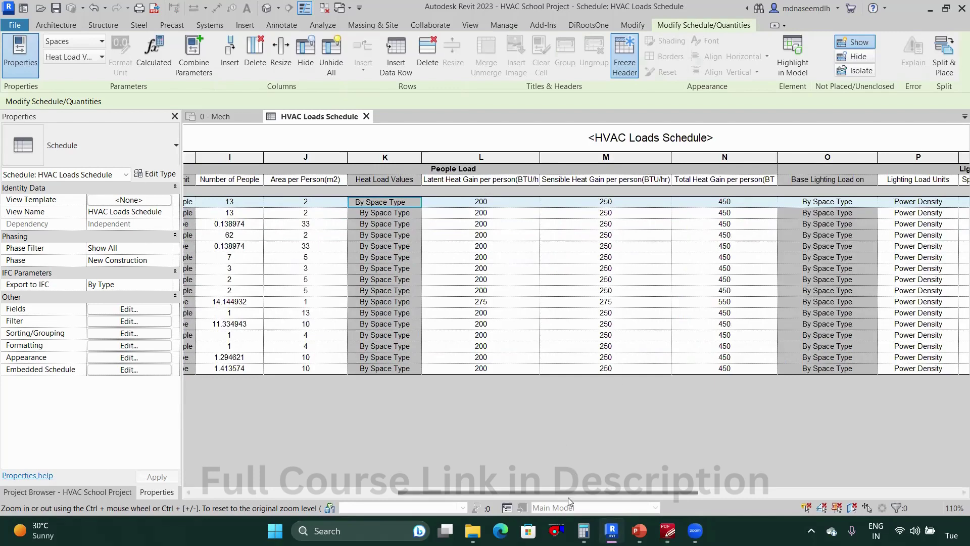